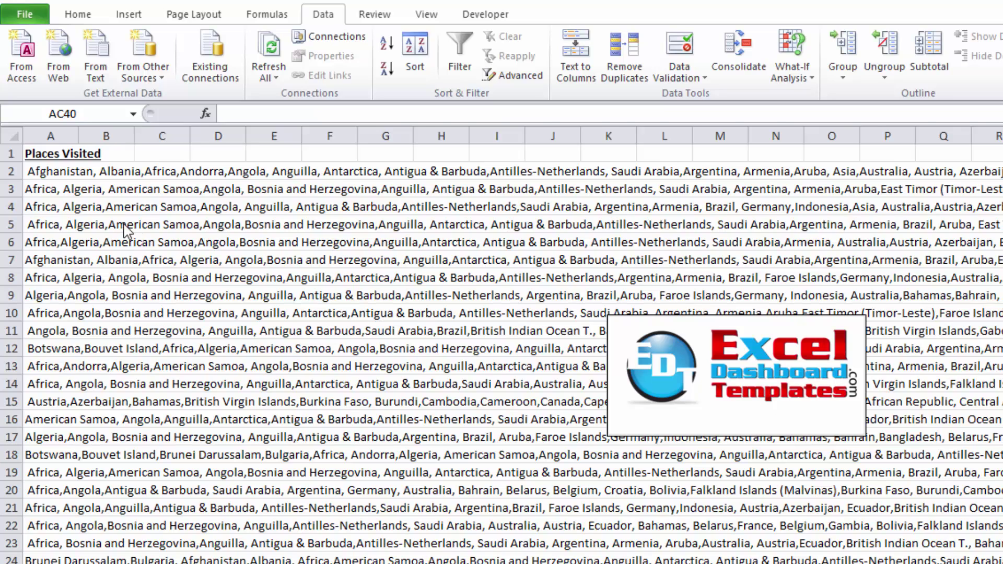
# Step: Inspect A2's full country list and the commas separating each country
pyautogui.click(68, 187)
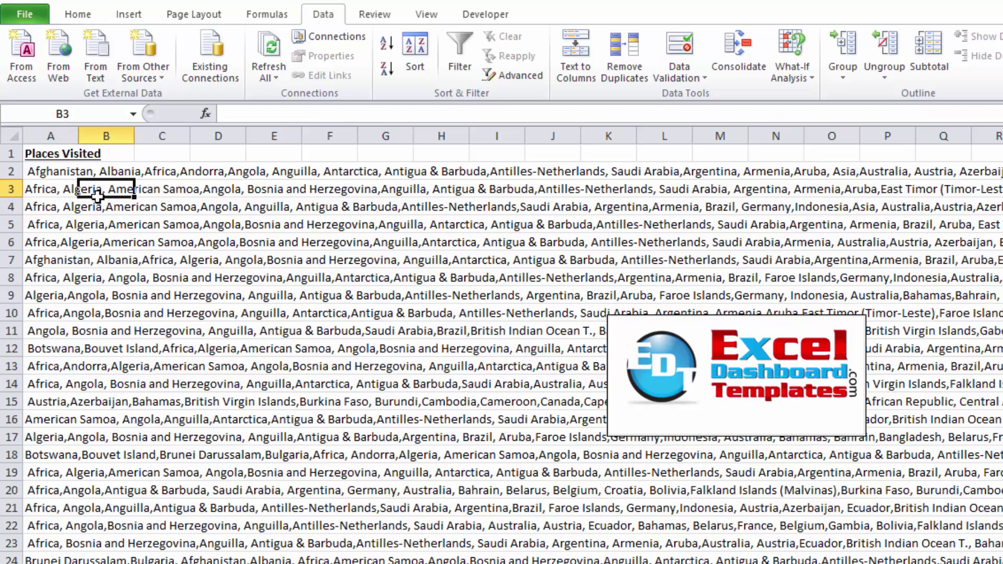
pyautogui.click(45, 170)
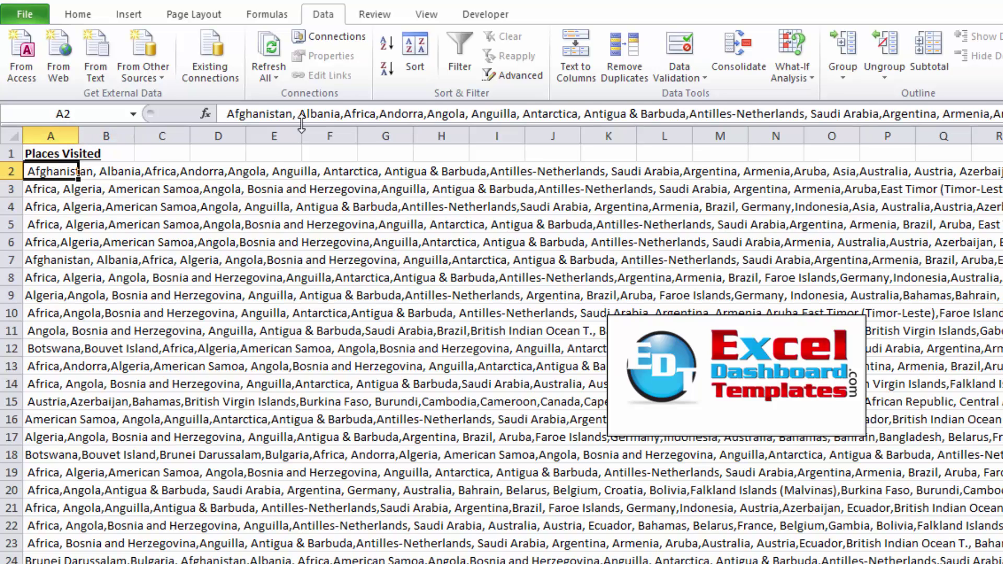
pyautogui.moveTo(302, 124); pyautogui.dragTo(291, 211)
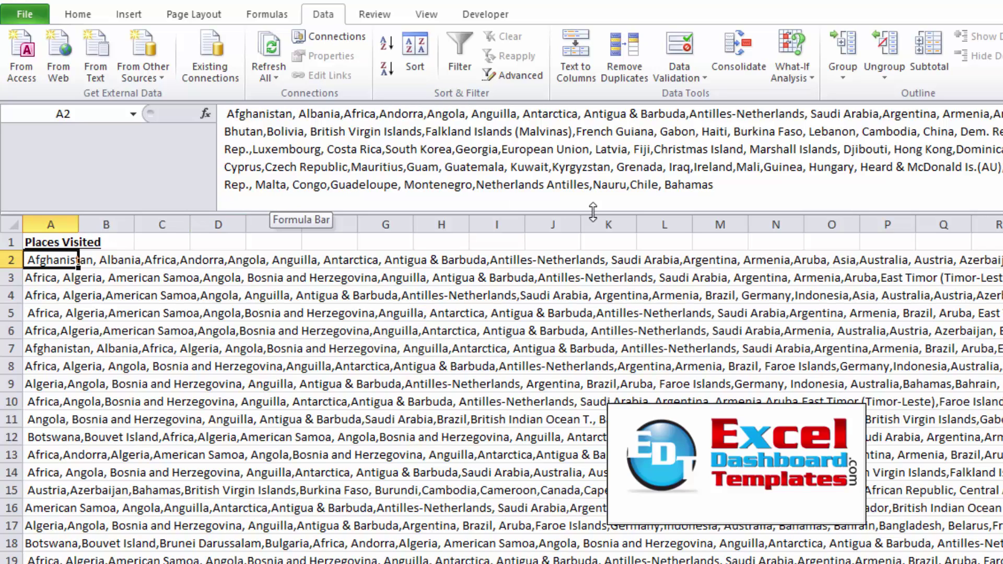
pyautogui.moveTo(259, 115); pyautogui.dragTo(331, 186)
pyautogui.click(414, 186)
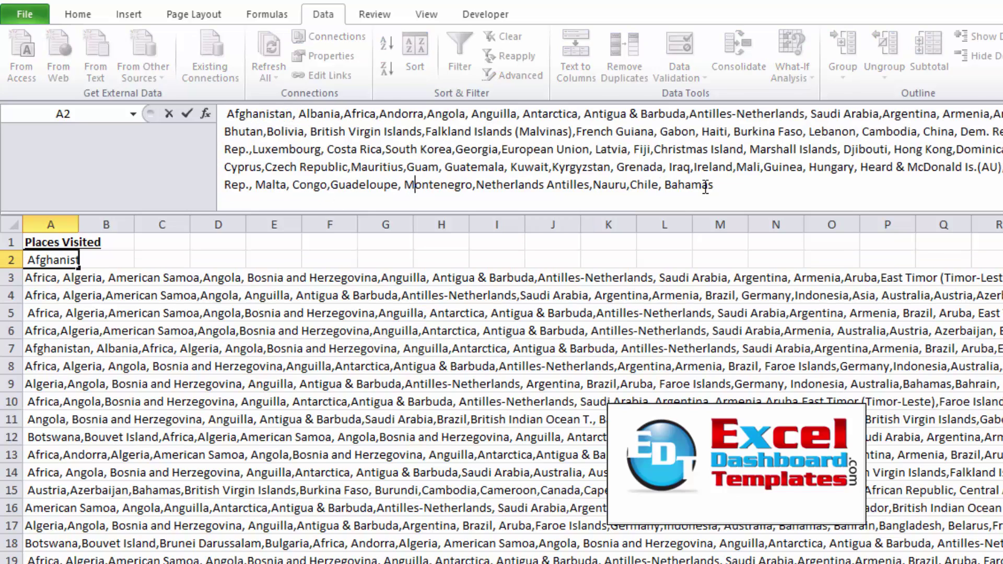
pyautogui.moveTo(729, 187); pyautogui.dragTo(307, 114)
pyautogui.click(317, 131)
pyautogui.click(289, 114)
pyautogui.moveTo(369, 114); pyautogui.dragTo(395, 114)
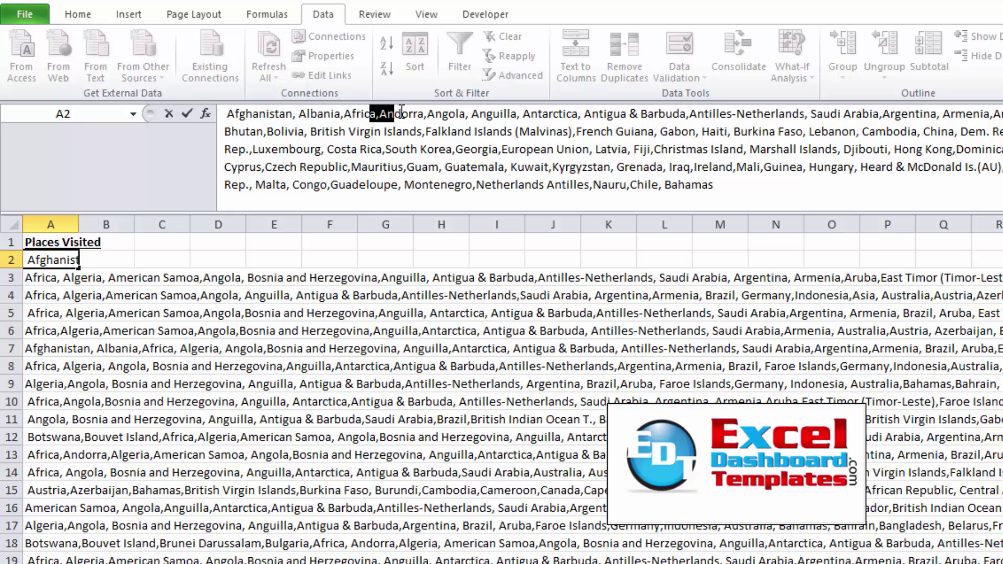
pyautogui.click(402, 132)
# Step: Highlight A2's last country, Bahamas, then the whole list, leaving the cell unchanged
pyautogui.click(727, 184)
pyautogui.moveTo(716, 184); pyautogui.dragTo(664, 184)
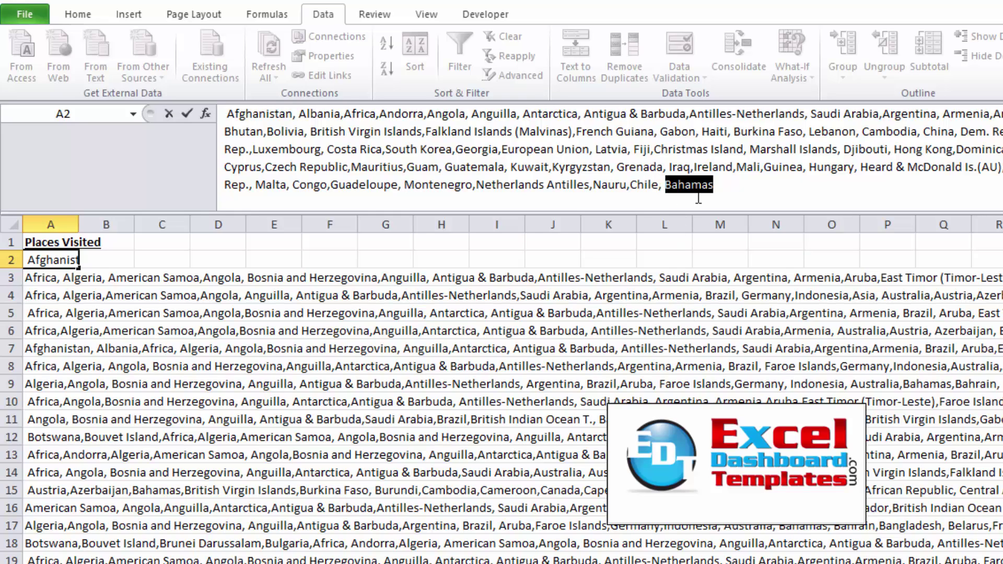
pyautogui.moveTo(721, 186); pyautogui.dragTo(224, 117)
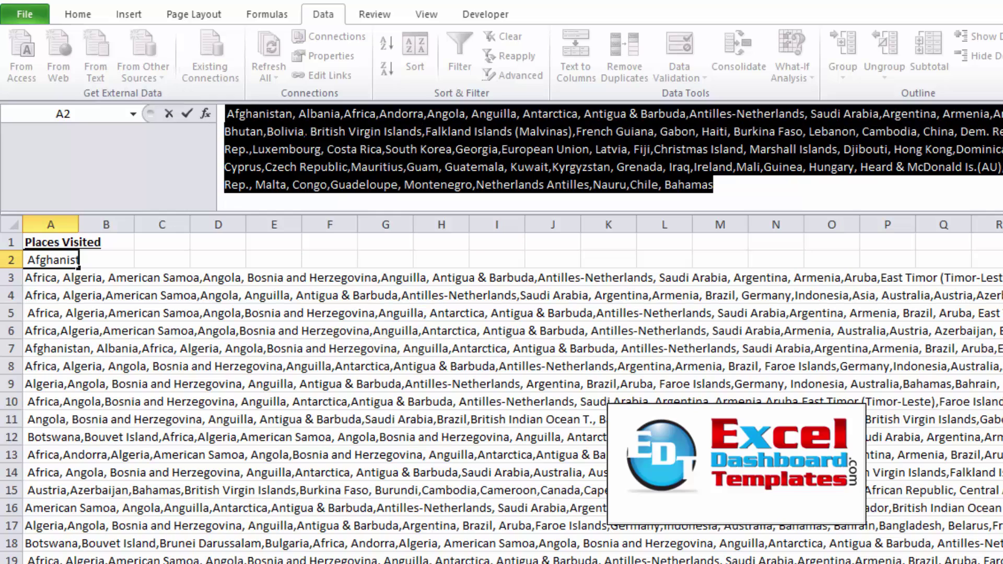
pyautogui.moveTo(490, 213); pyautogui.dragTo(476, 126)
pyautogui.press('Escape')
pyautogui.click(179, 204)
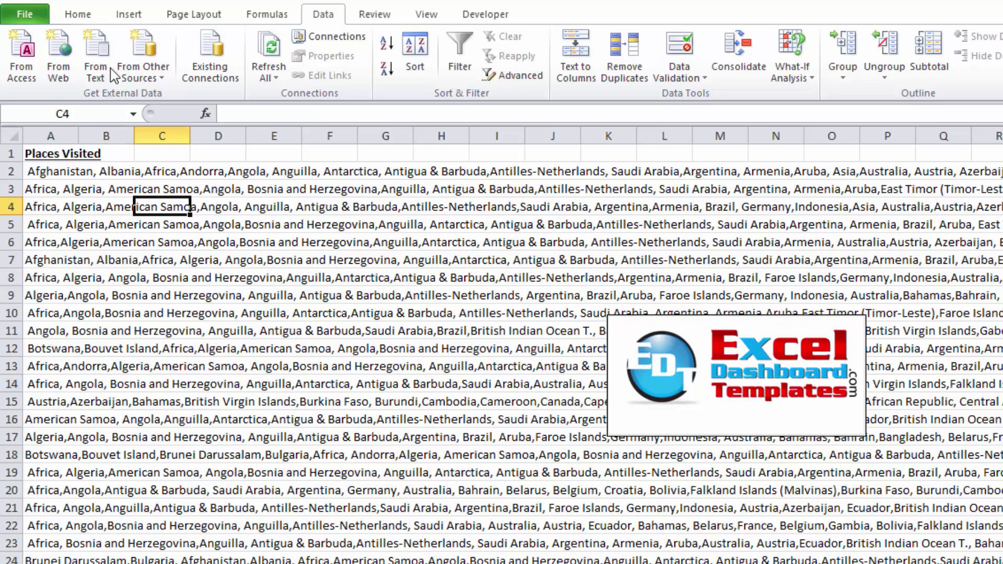
# Step: Select column A's country lists from A2 down to the last data row, 6394
pyautogui.click(83, 16)
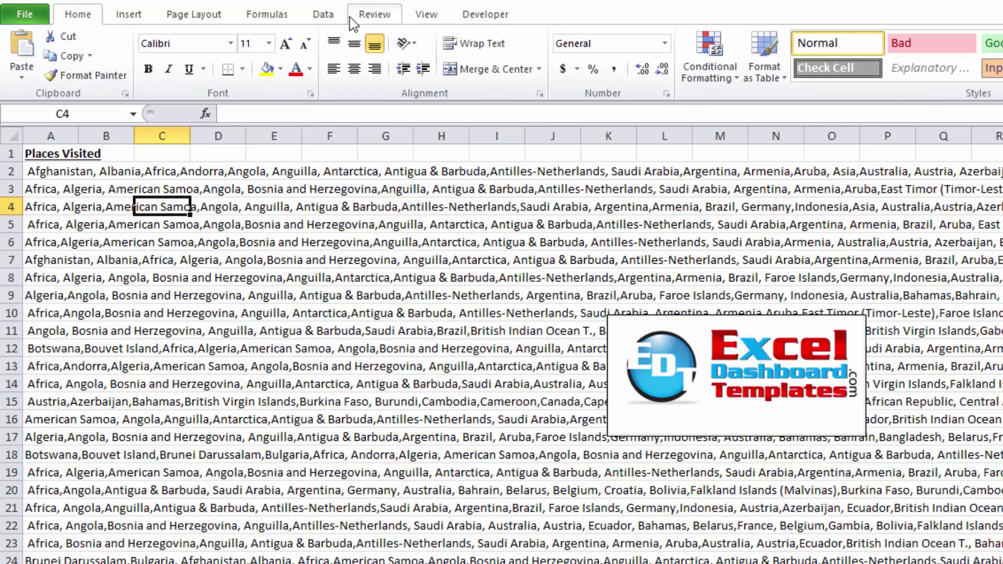
pyautogui.click(325, 16)
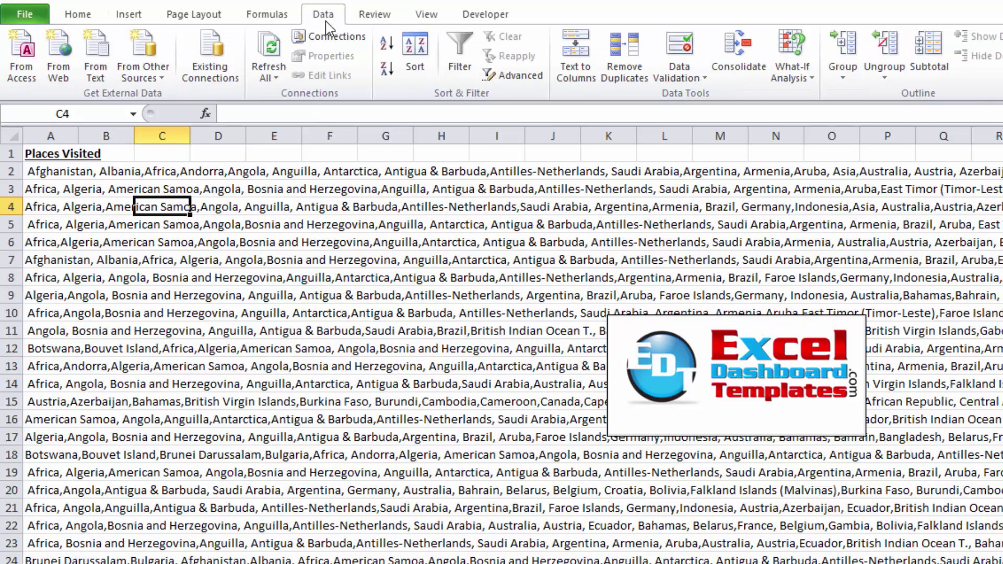
pyautogui.click(64, 176)
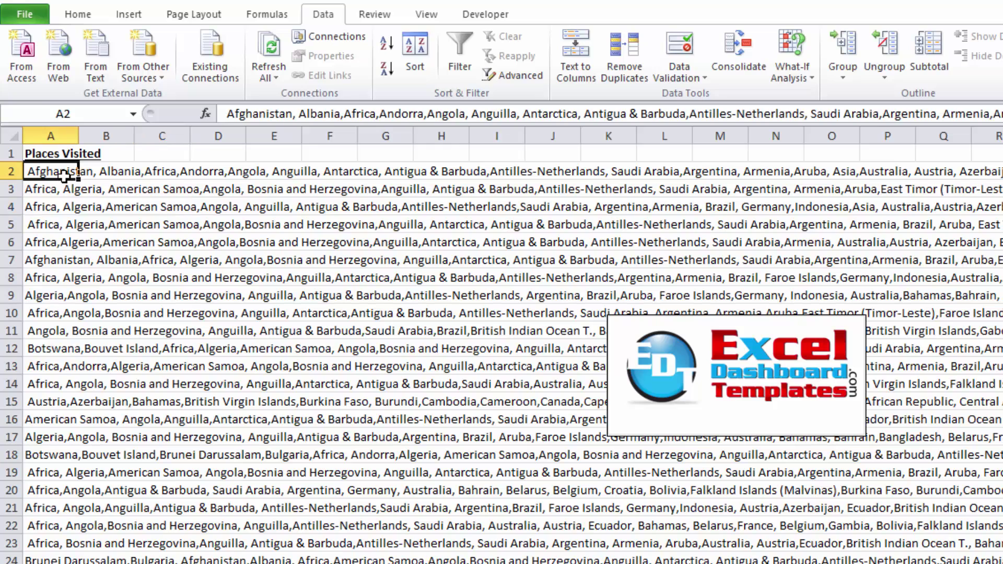
pyautogui.click(57, 189)
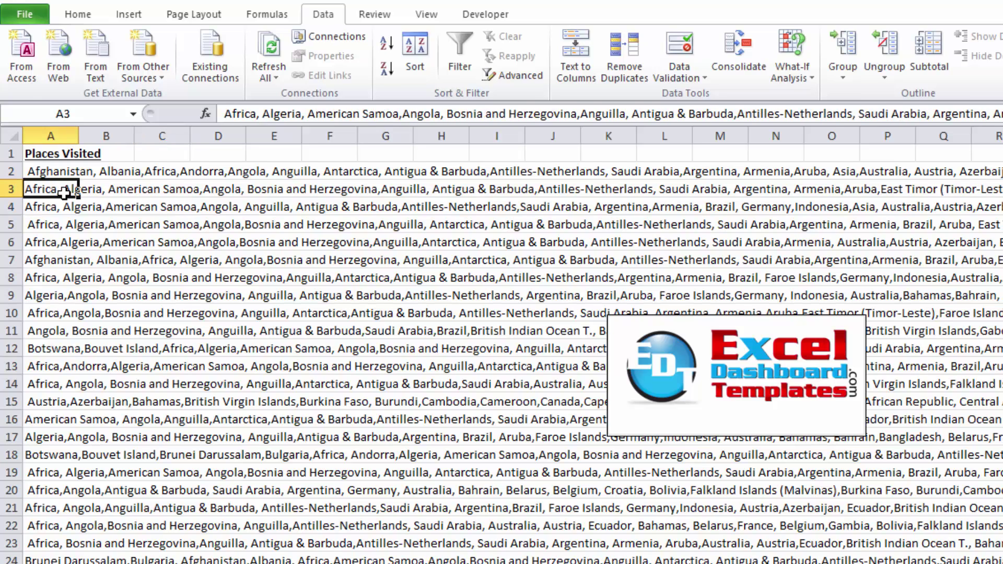
pyautogui.click(56, 171)
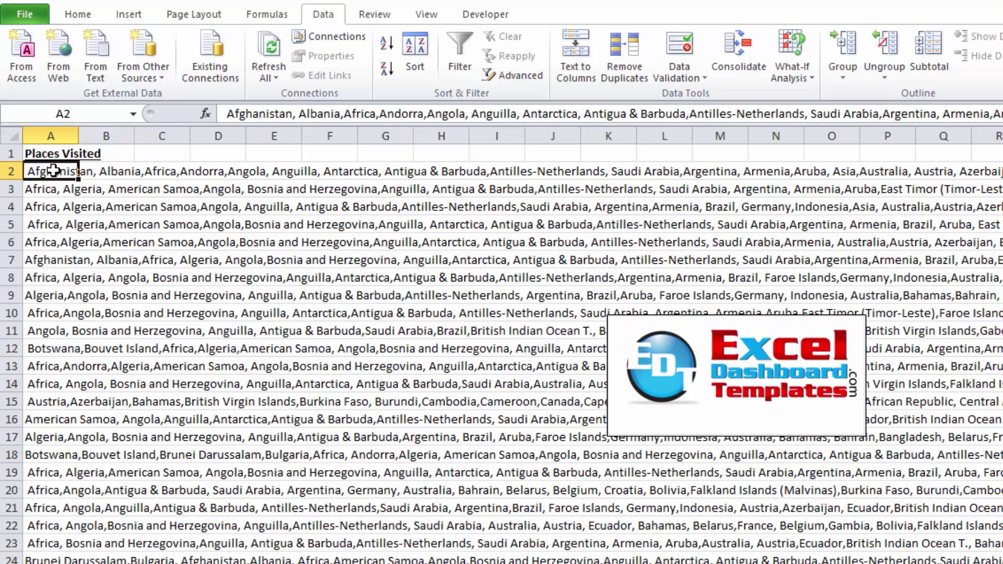
pyautogui.click(56, 153)
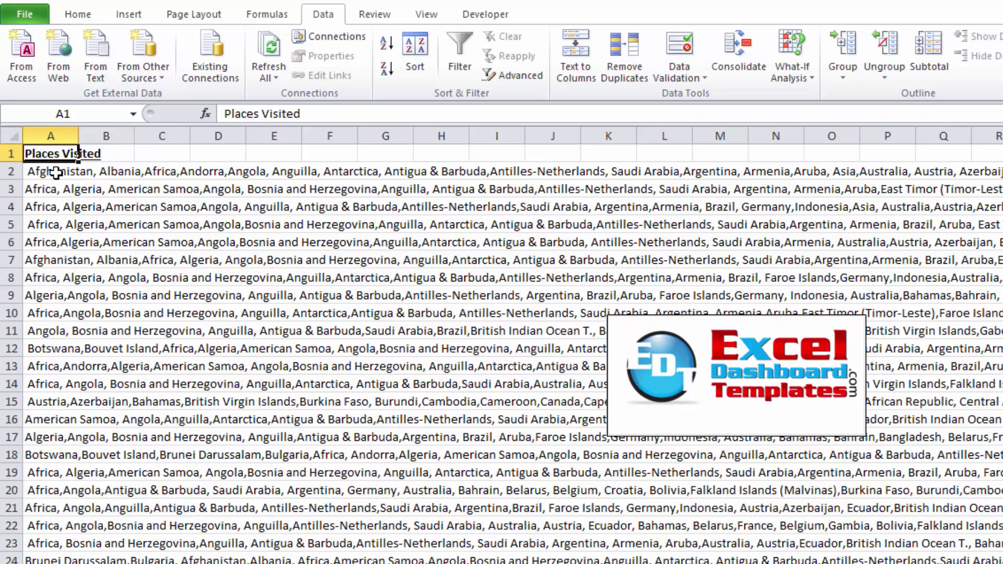
pyautogui.click(57, 172)
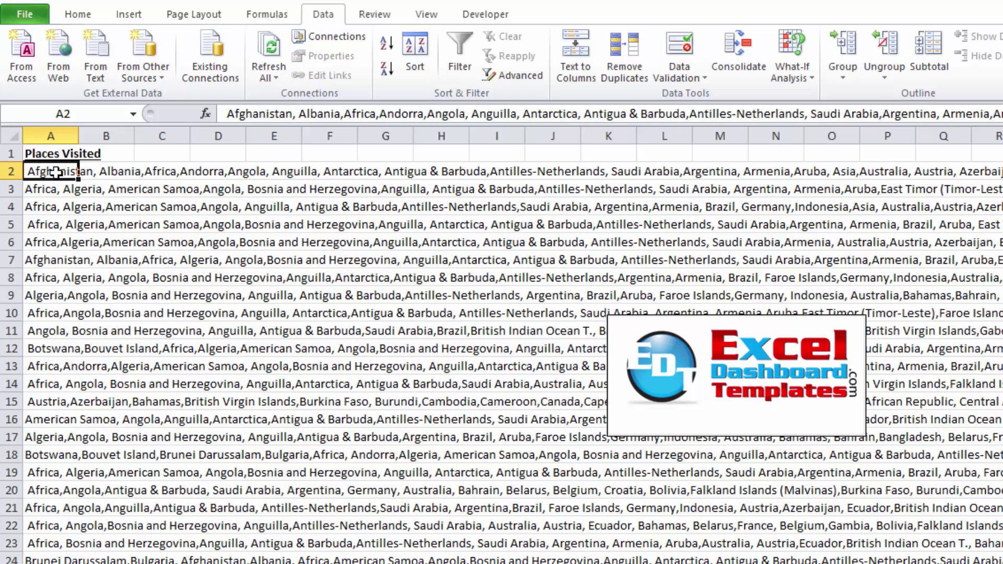
pyautogui.hotkey('ctrl', 'shift', 'Down')
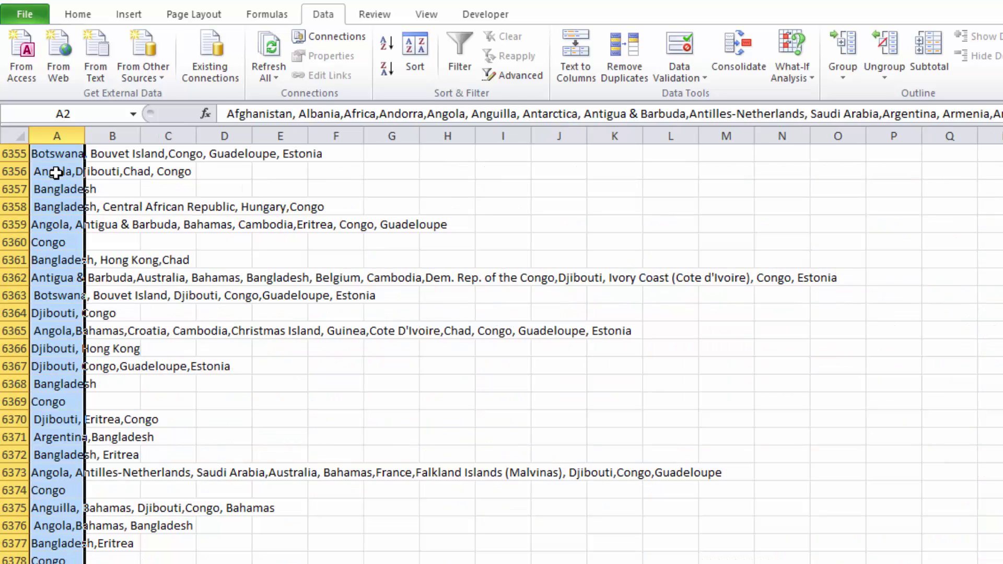
pyautogui.scroll(-6, 41, 533)
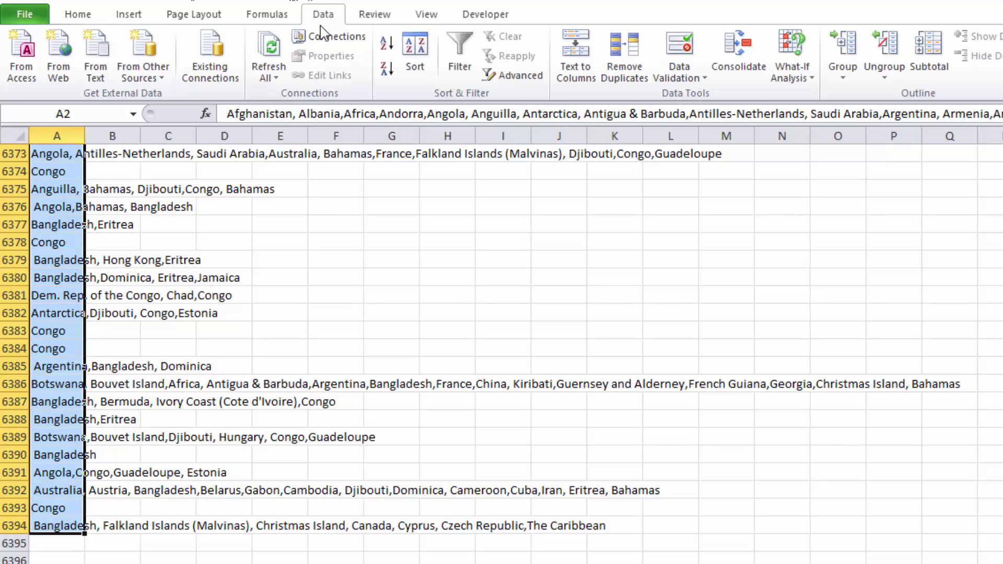
# Step: Run Text to Columns as Delimited, splitting on commas instead of tabs
pyautogui.click(576, 69)
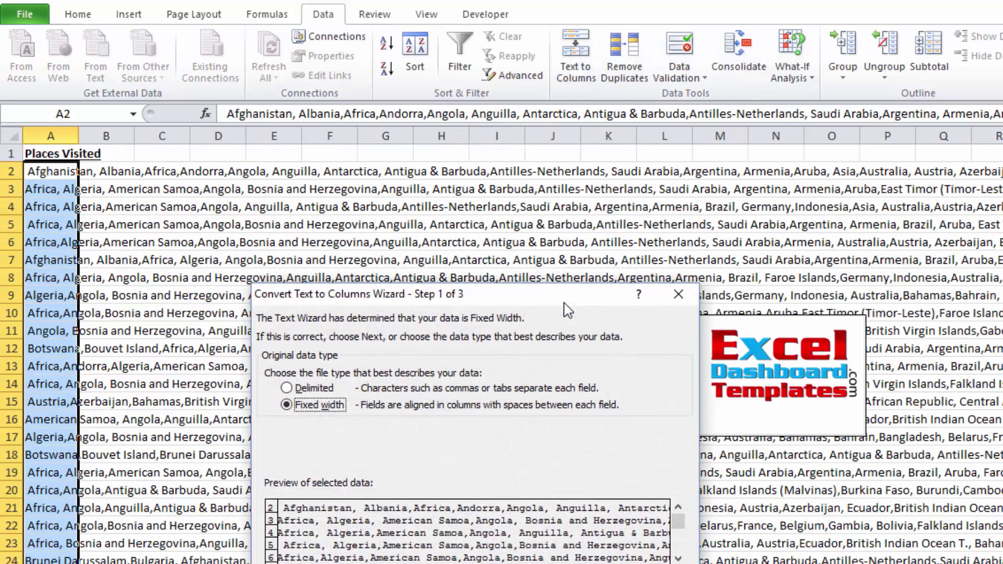
pyautogui.moveTo(507, 301); pyautogui.dragTo(388, 239)
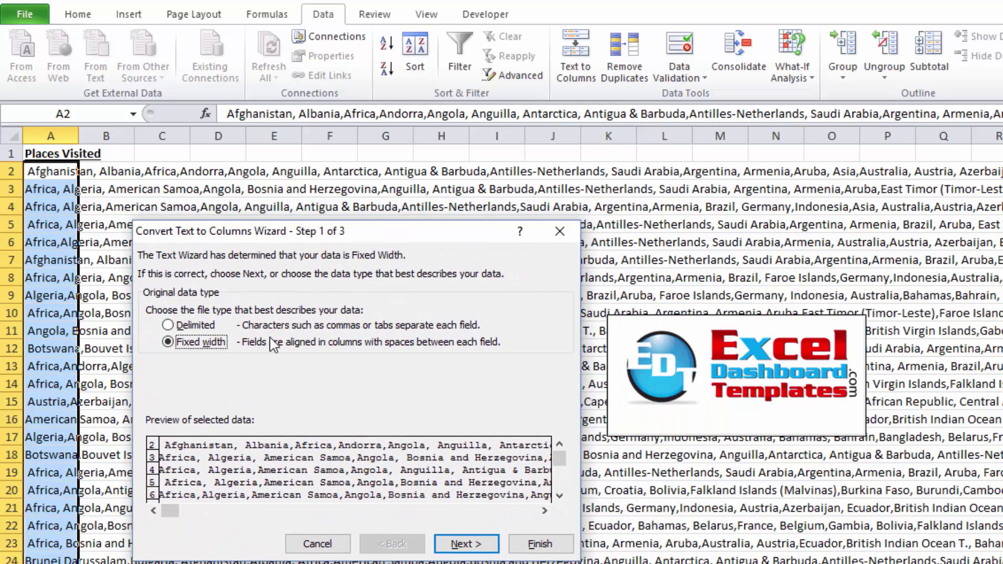
pyautogui.click(194, 326)
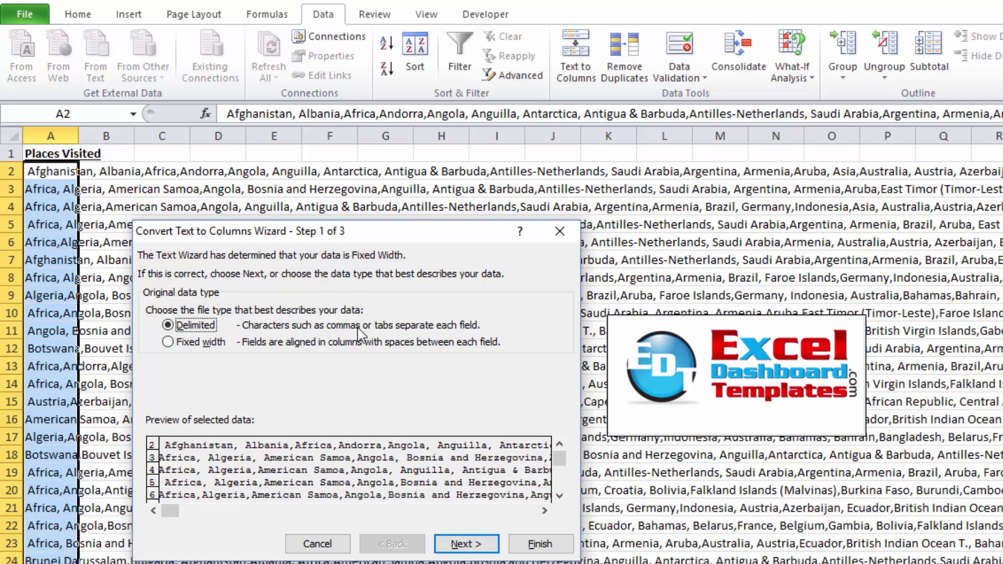
pyautogui.click(488, 551)
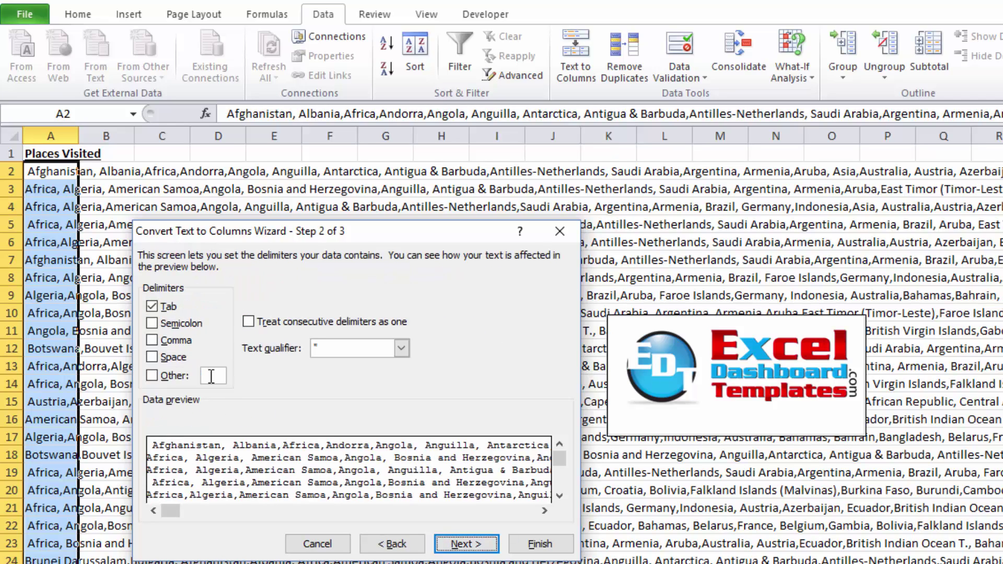
pyautogui.click(153, 309)
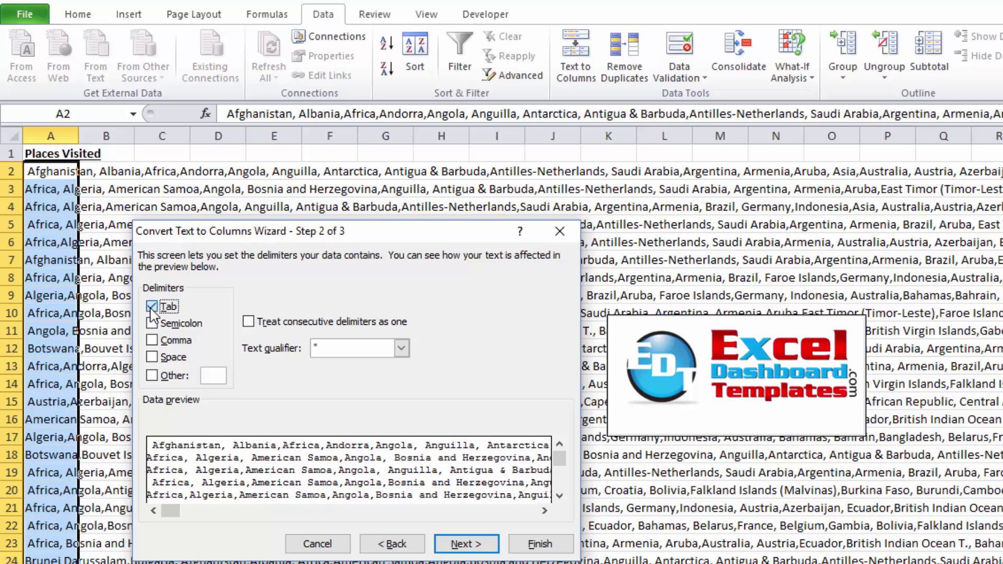
pyautogui.click(152, 341)
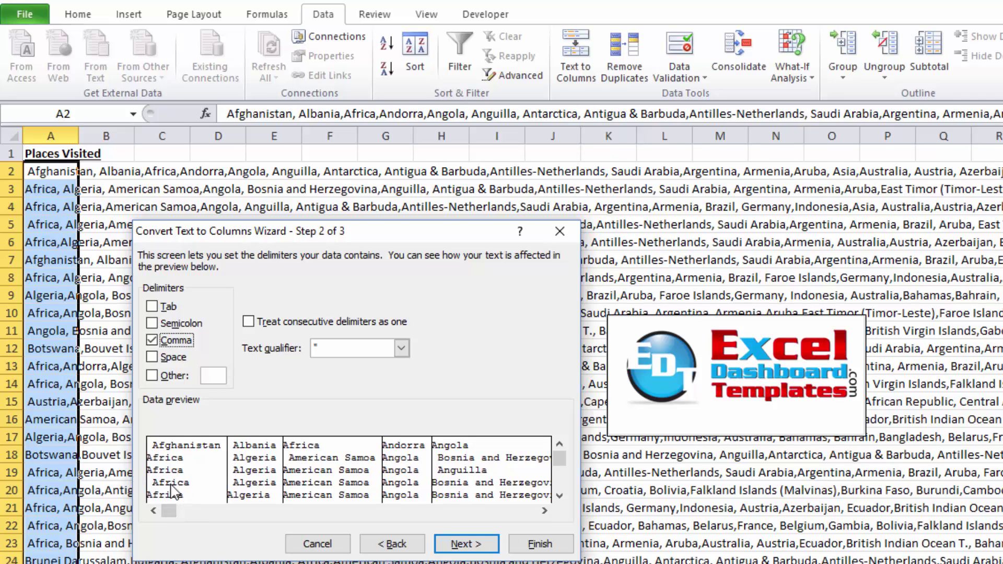
pyautogui.click(461, 545)
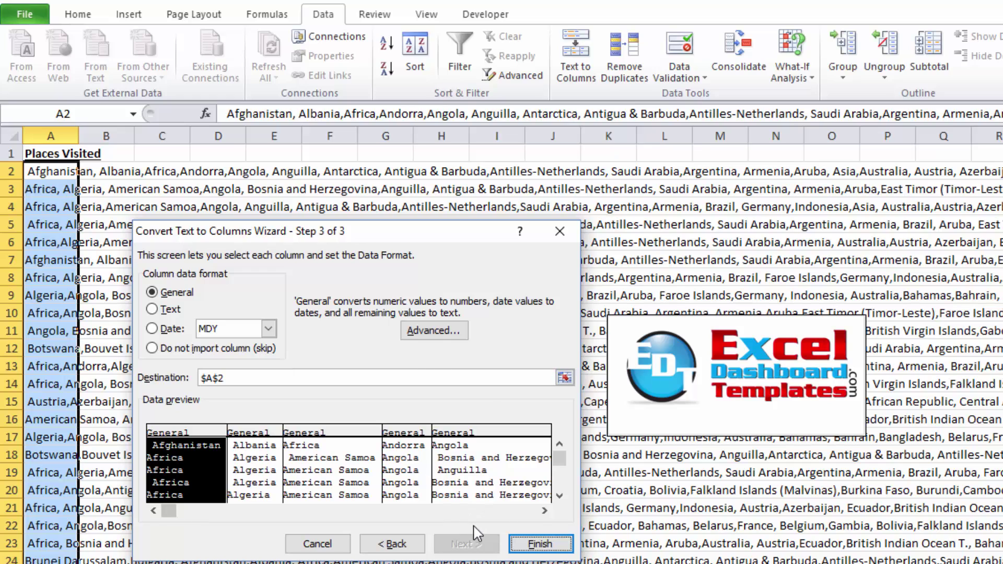
pyautogui.click(540, 545)
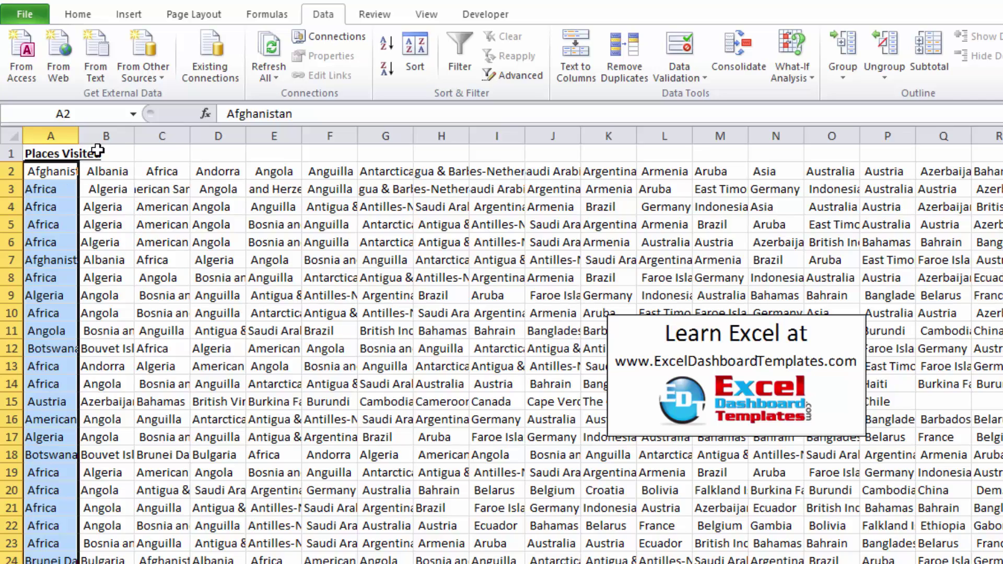
pyautogui.click(61, 171)
pyautogui.click(108, 172)
pyautogui.click(162, 172)
pyautogui.click(209, 173)
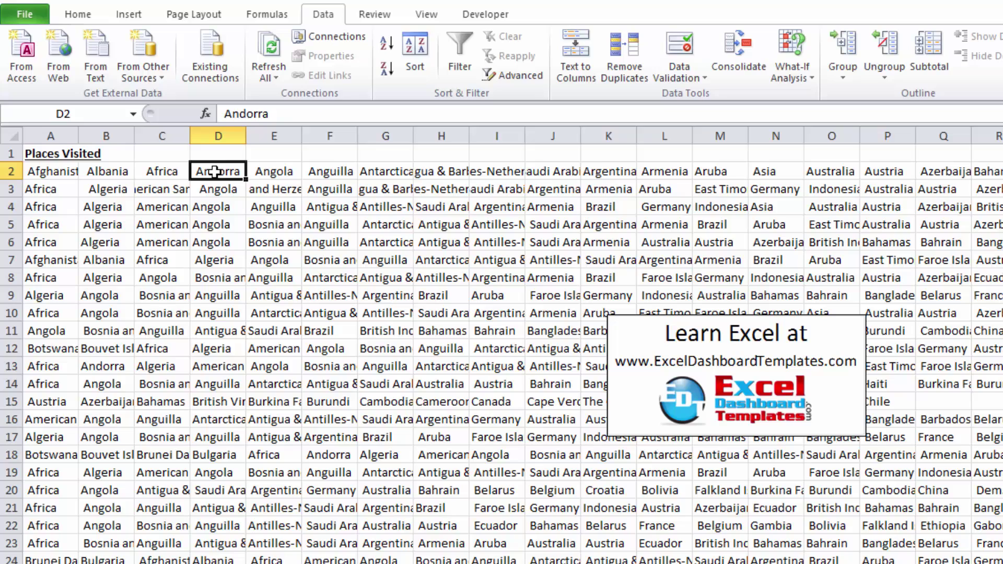
pyautogui.click(264, 171)
pyautogui.click(339, 171)
pyautogui.click(392, 170)
pyautogui.click(426, 169)
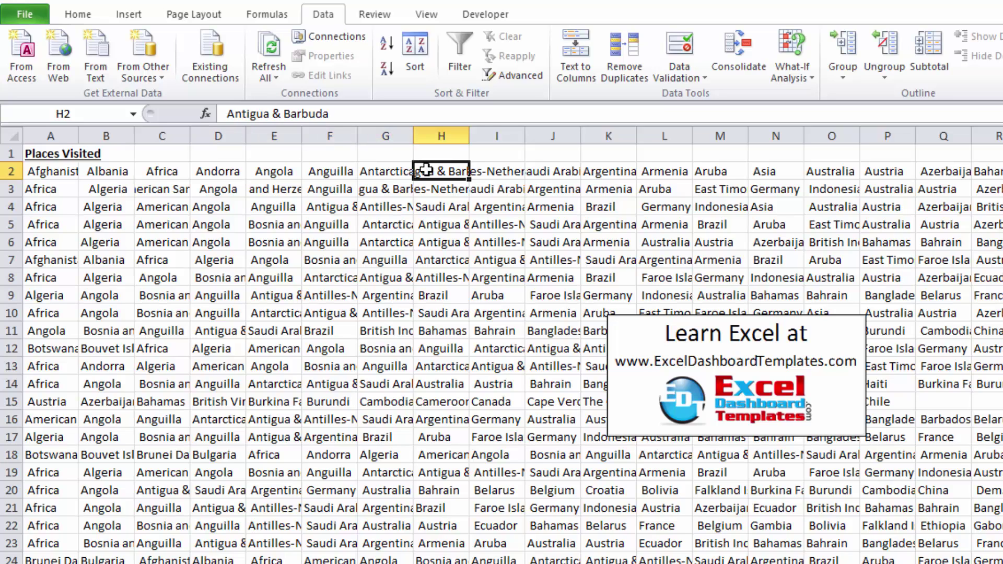
pyautogui.click(70, 168)
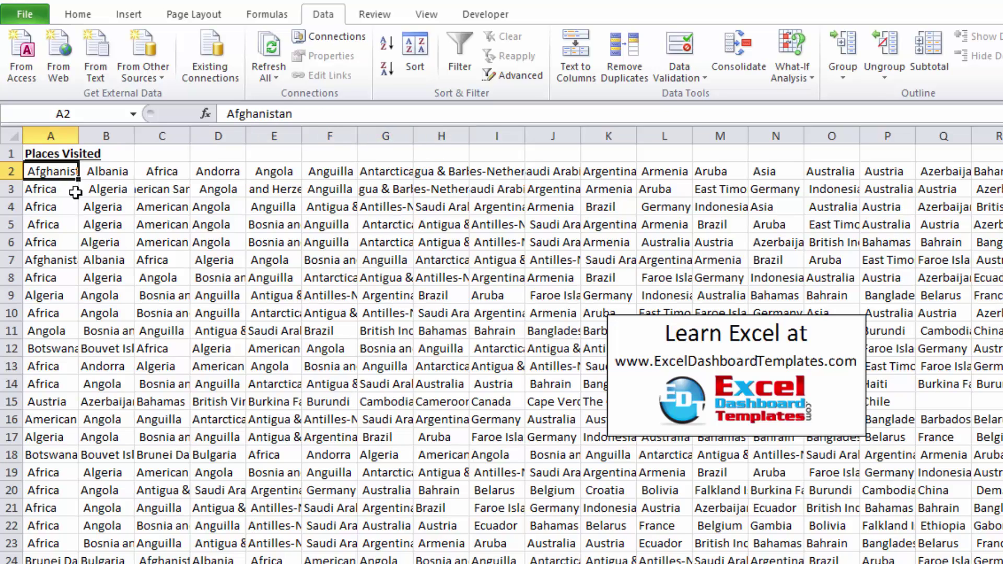
pyautogui.hotkey('ctrl', 'End')
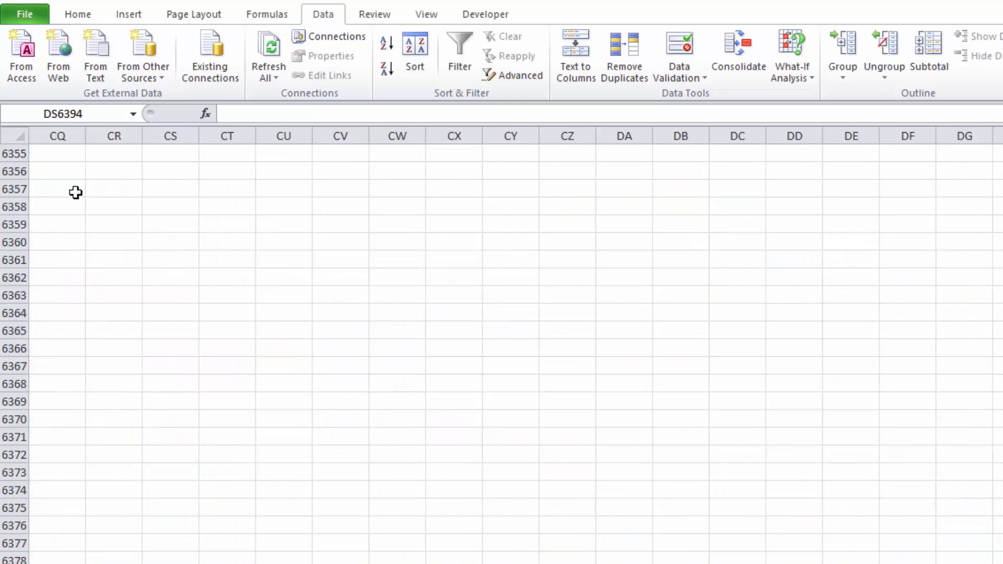
pyautogui.press('Right')
pyautogui.press('Right')
pyautogui.press('Right')
pyautogui.press('Right')
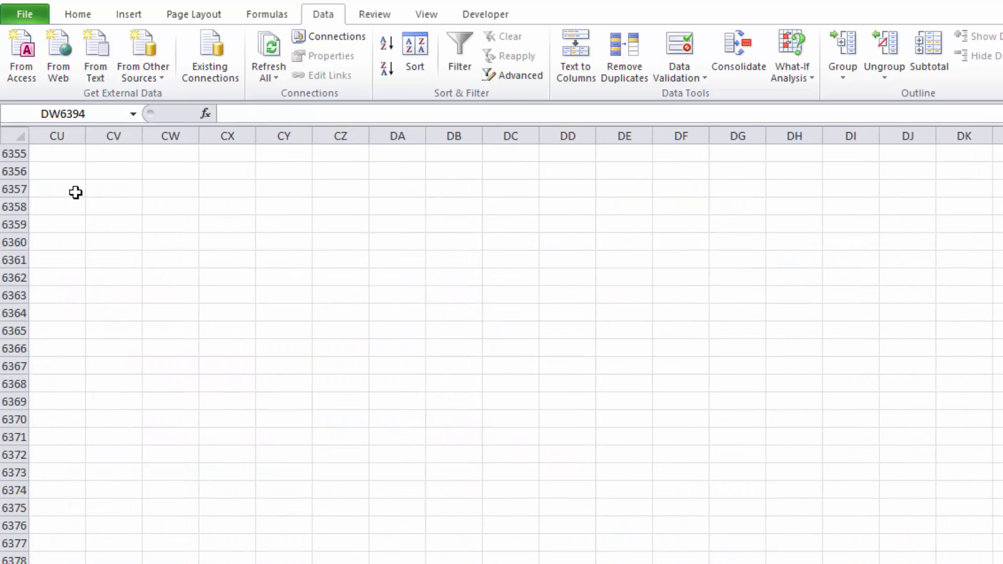
pyautogui.click(974, 334)
pyautogui.hotkey('ctrl', 'Home')
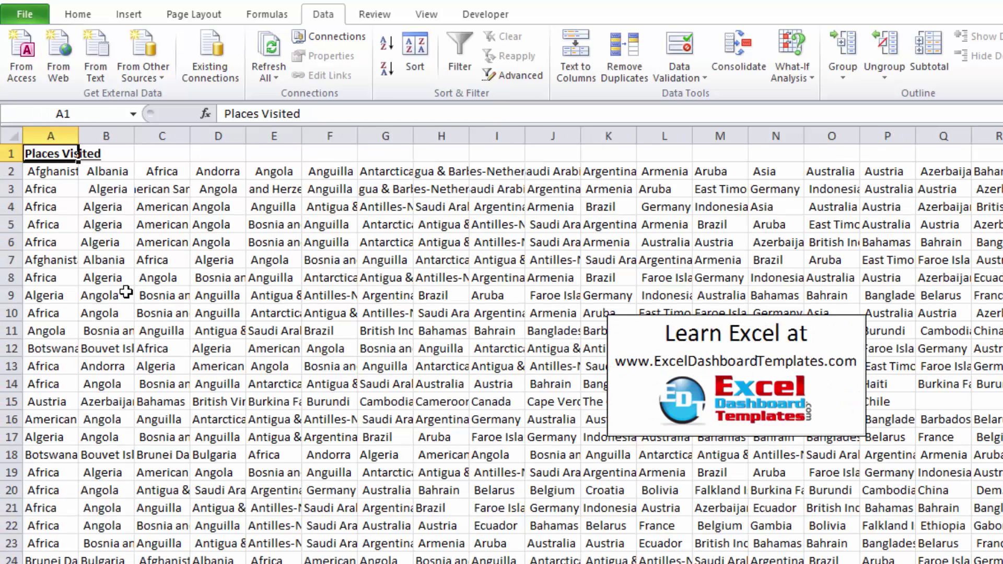
pyautogui.click(55, 189)
pyautogui.click(57, 152)
pyautogui.moveTo(68, 152); pyautogui.dragTo(507, 159)
pyautogui.click(162, 207)
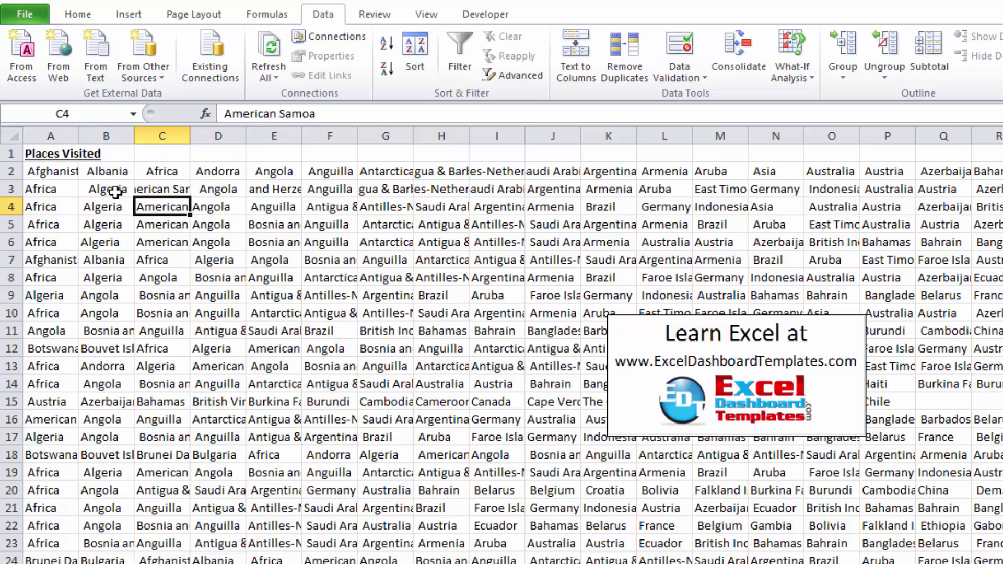
pyautogui.moveTo(61, 152); pyautogui.dragTo(44, 389)
pyautogui.click(107, 207)
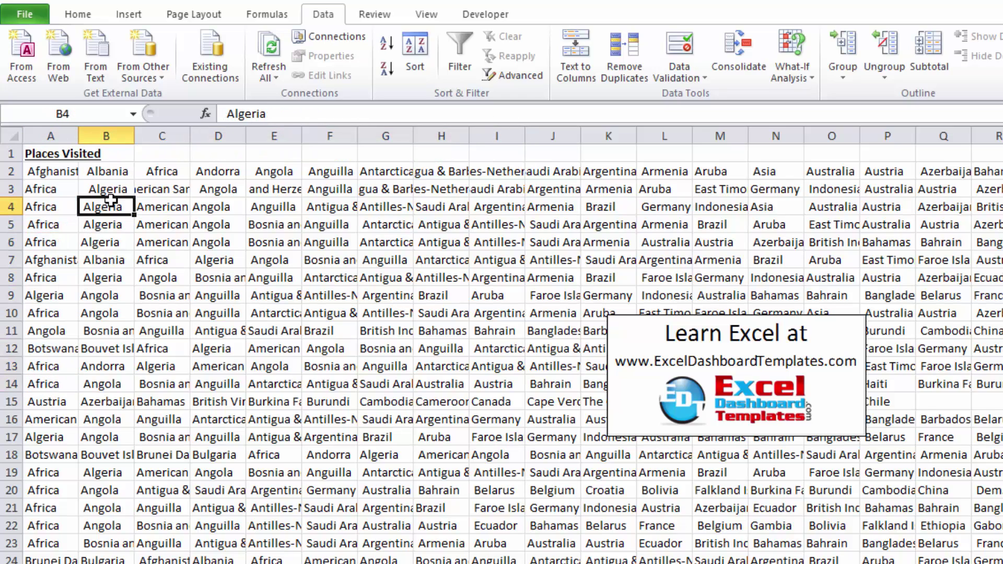
# Step: Insert a new empty column before the data and head it ID
pyautogui.click(41, 136)
pyautogui.rightClick(40, 136)
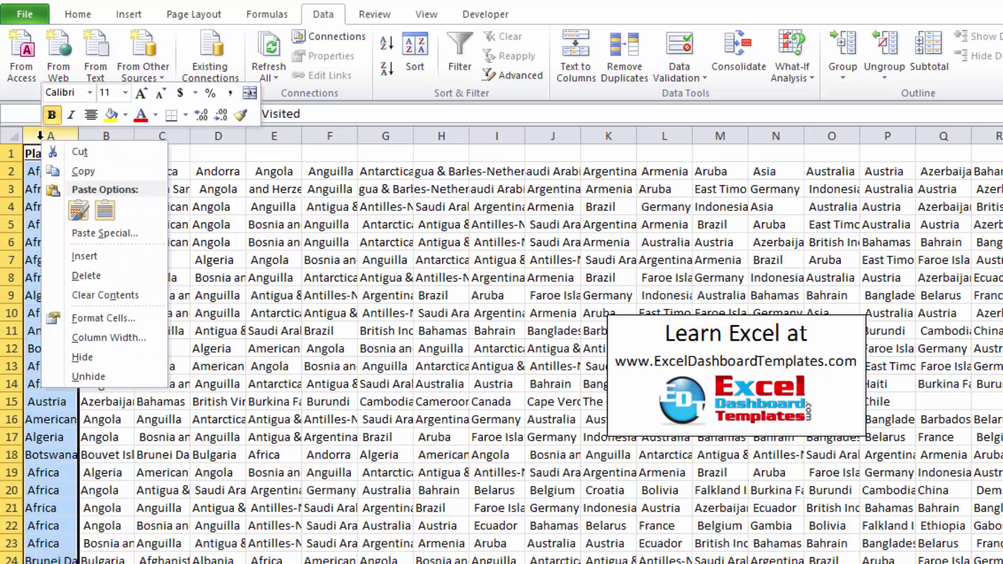
pyautogui.click(76, 256)
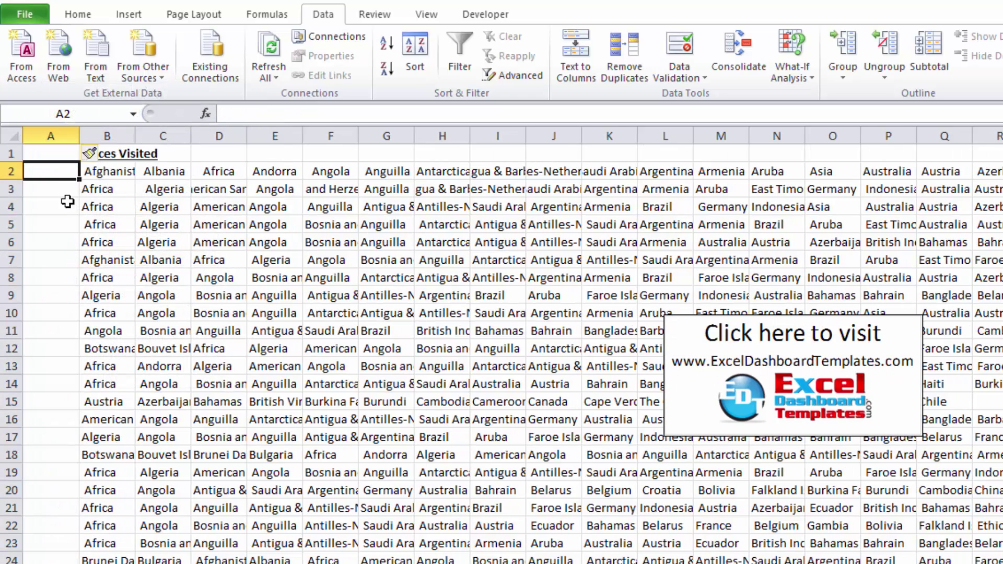
pyautogui.press('Up')
pyautogui.write('I')
pyautogui.press('Return')
# Step: Number the ID column 1, 2 and fill it down to 6393 at the last row
pyautogui.write('1')
pyautogui.press('Return')
pyautogui.write('2')
pyautogui.press('Return')
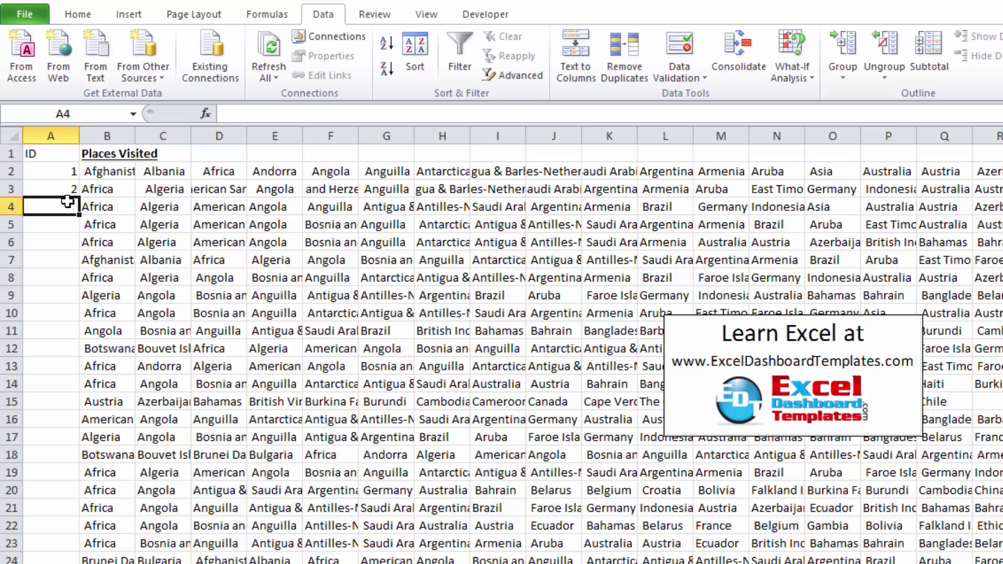
pyautogui.moveTo(68, 172); pyautogui.dragTo(73, 190)
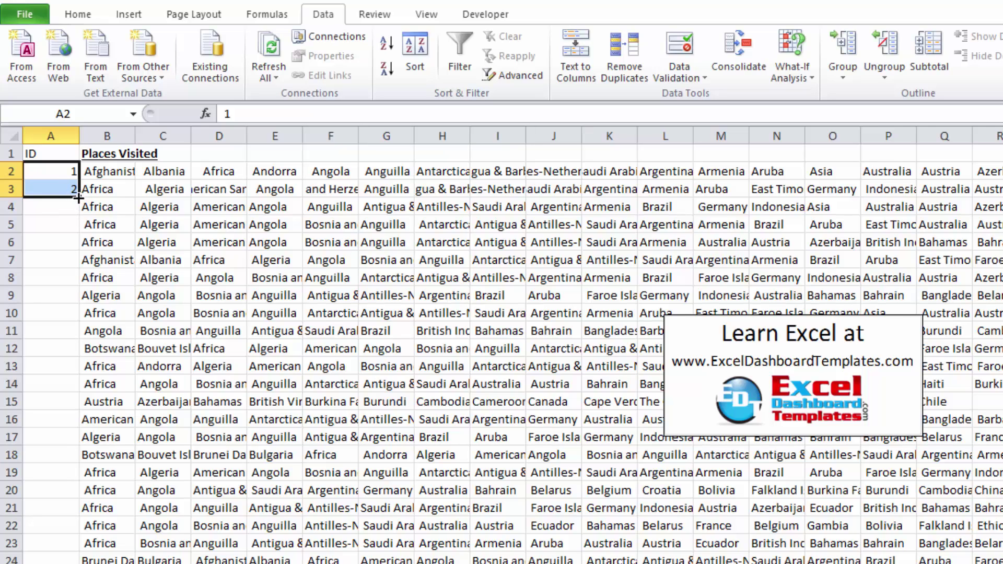
pyautogui.doubleClick(79, 198)
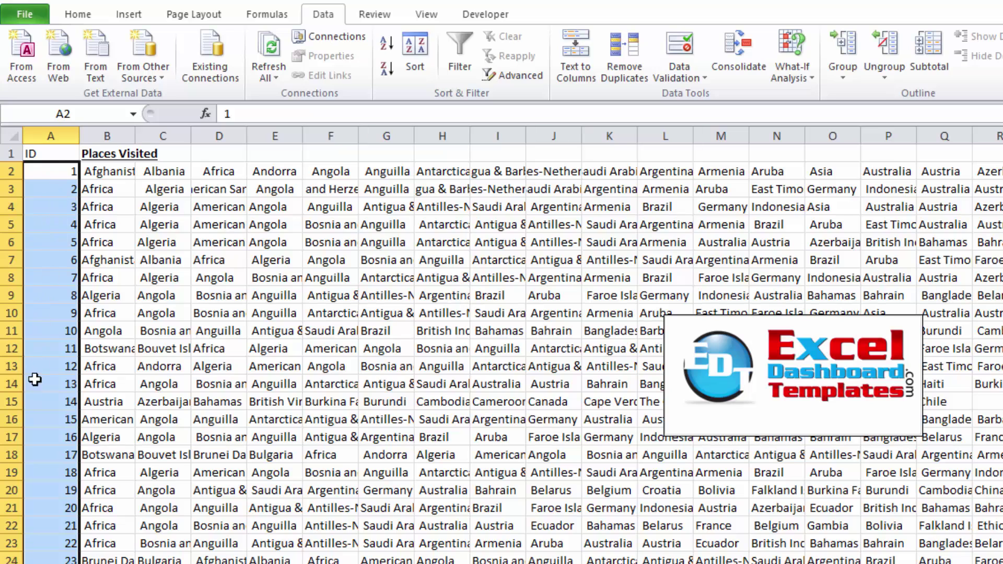
pyautogui.hotkey('ctrl', 'Down')
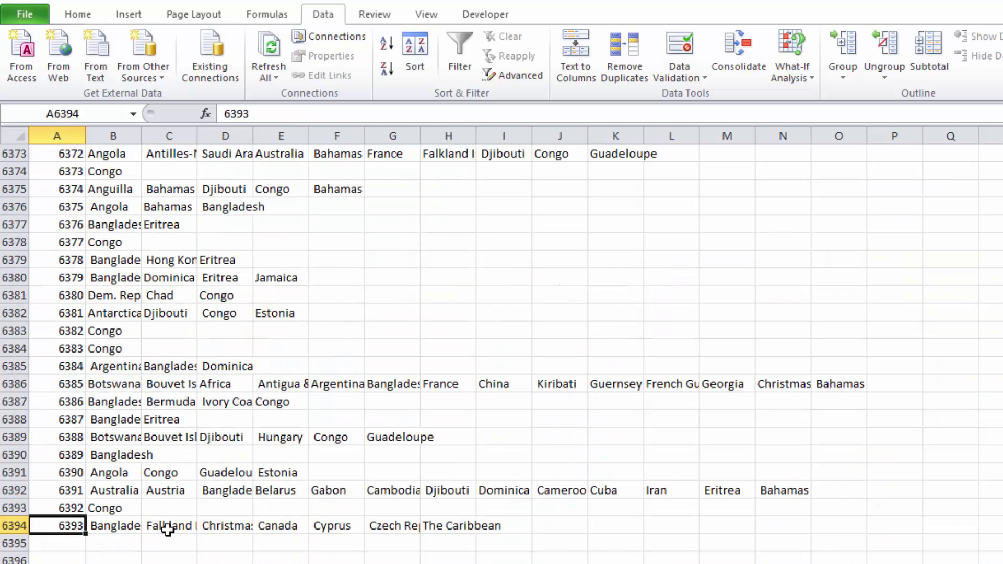
pyautogui.hotkey('ctrl', 'Up')
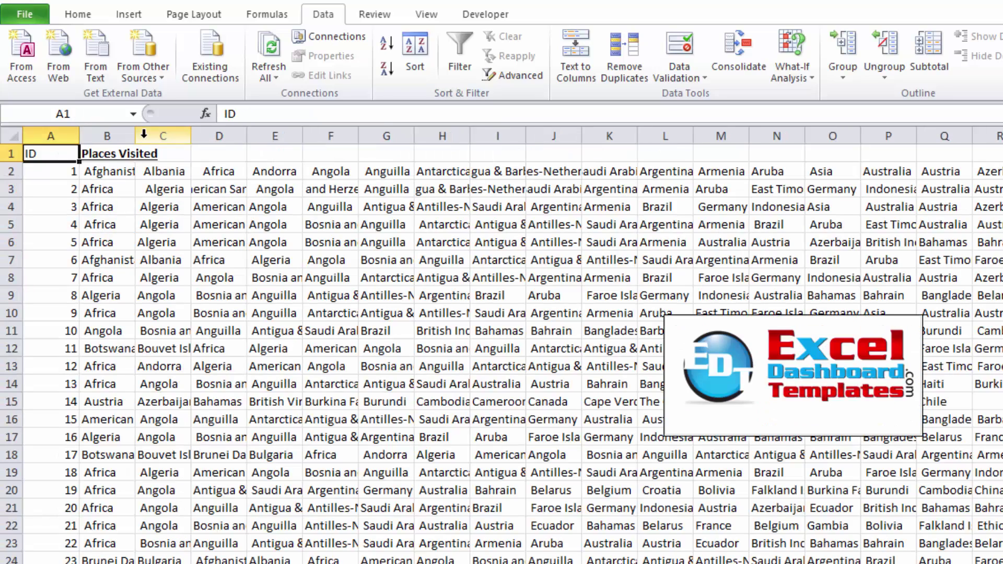
# Step: Replace the Places Visited heading with 1 in B1 and put 2 in C1
pyautogui.click(113, 150)
pyautogui.hotkey('ctrl', 'Right')
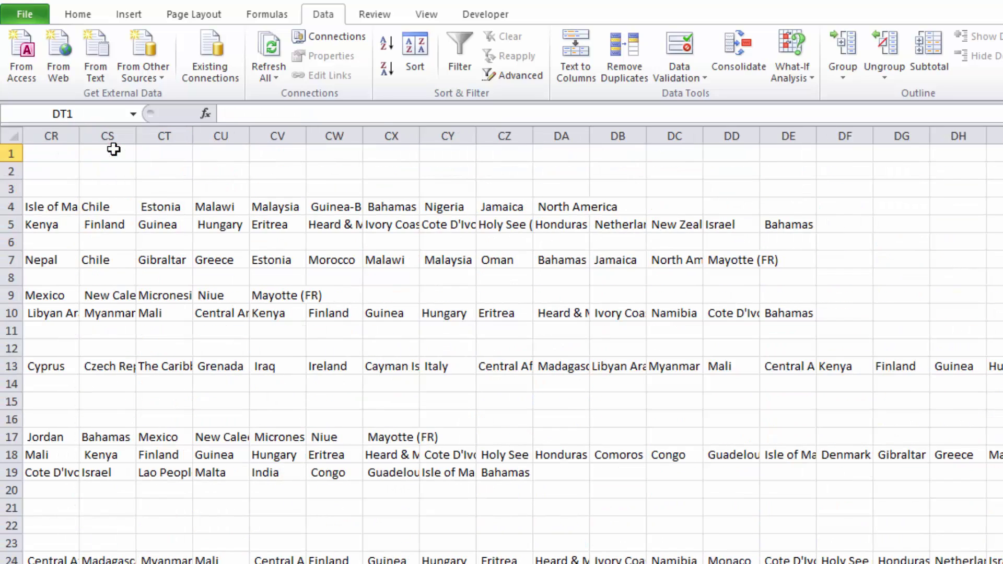
pyautogui.hotkey('ctrl', 'Home')
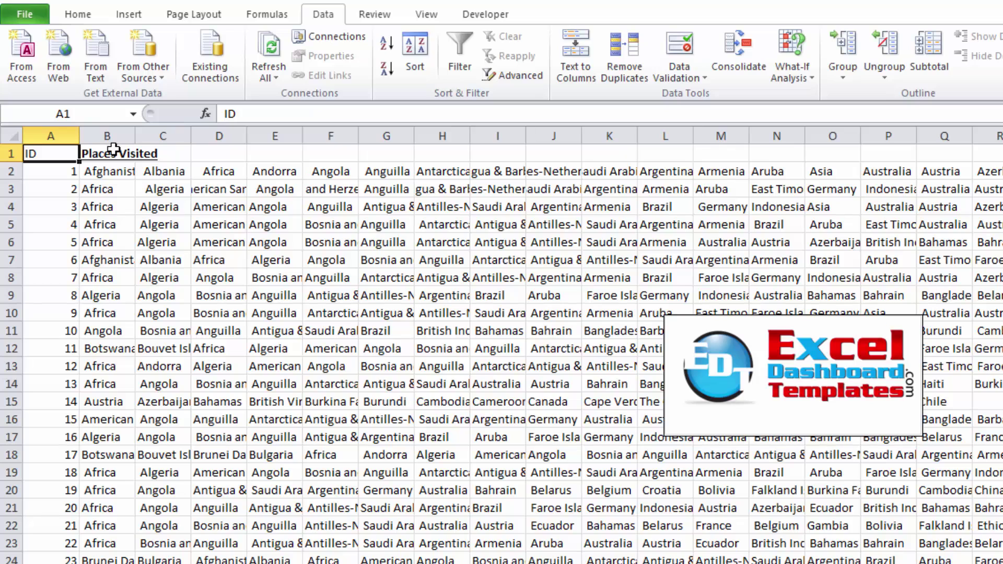
pyautogui.click(114, 150)
pyautogui.write('1')
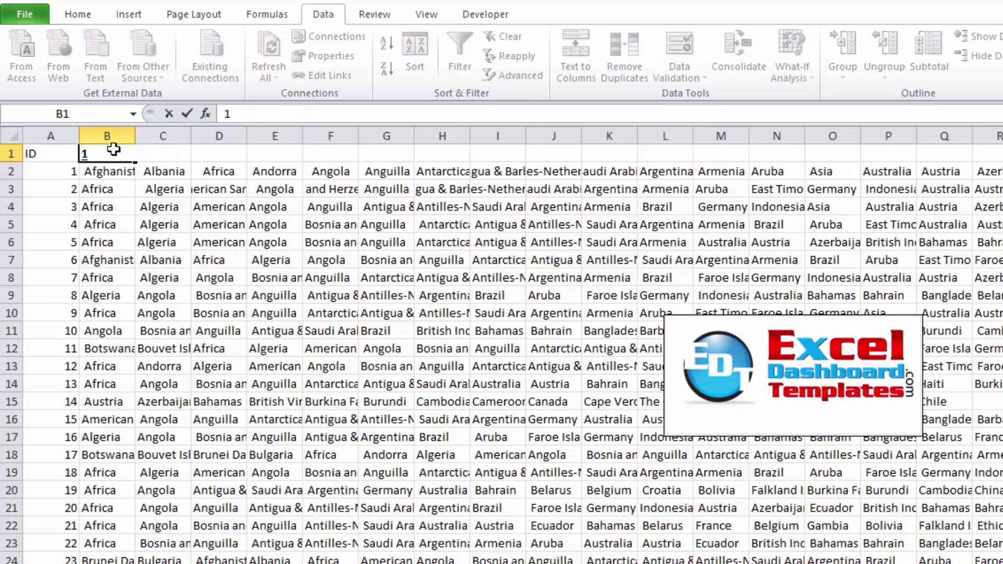
pyautogui.press('Tab')
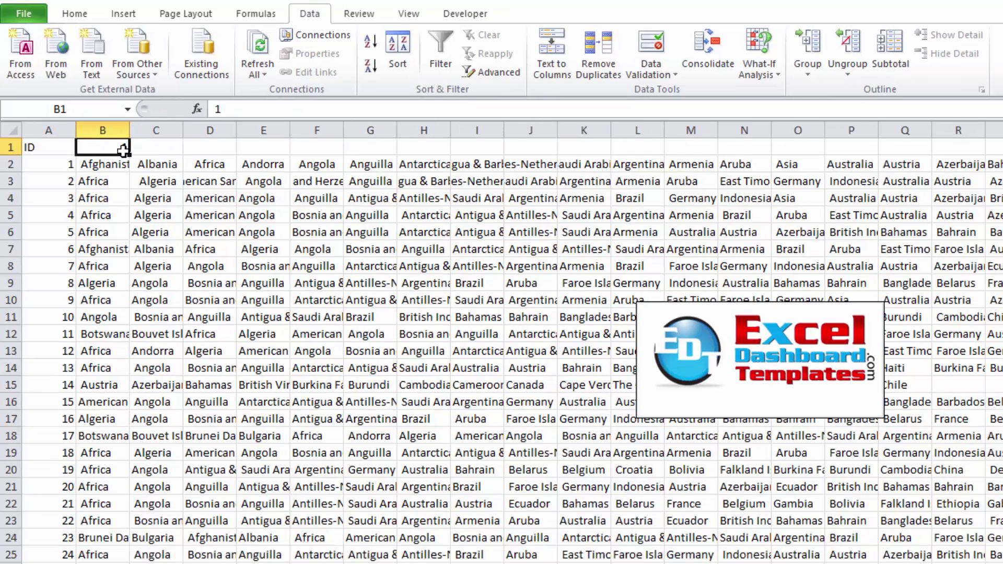
pyautogui.moveTo(123, 151); pyautogui.dragTo(177, 156)
pyautogui.click(144, 149)
pyautogui.write('2')
pyautogui.press('Return')
# Step: Fill the column numbers across row 1 up to 129
pyautogui.click(113, 152)
pyautogui.moveTo(113, 152); pyautogui.dragTo(136, 152)
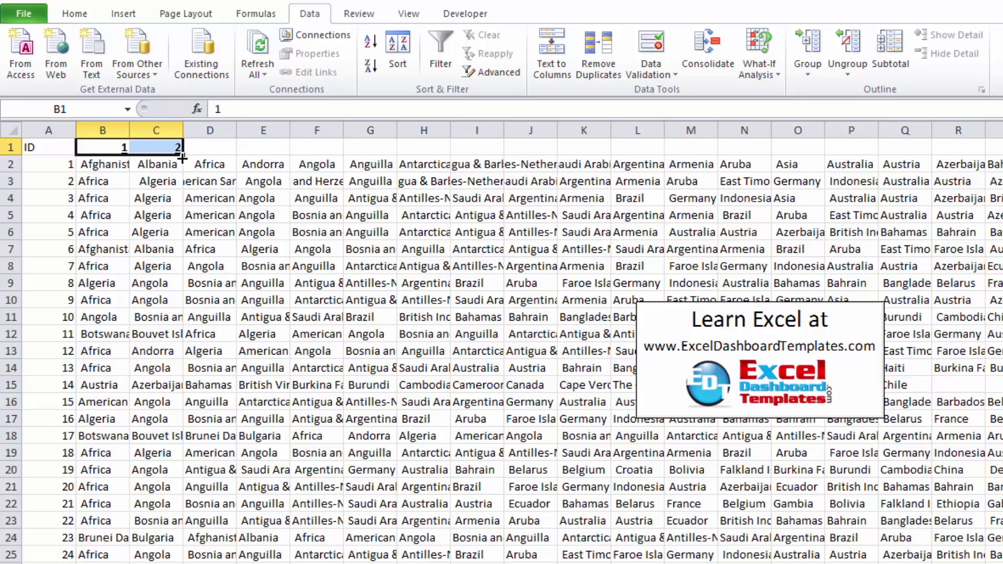
pyautogui.moveTo(184, 155); pyautogui.dragTo(986, 119)
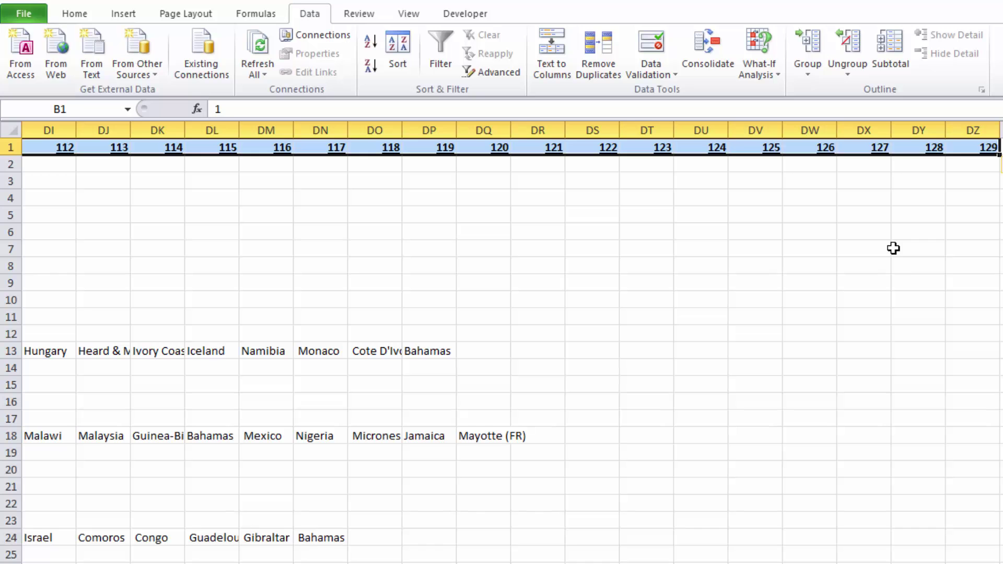
pyautogui.hotkey('ctrl', 'Home')
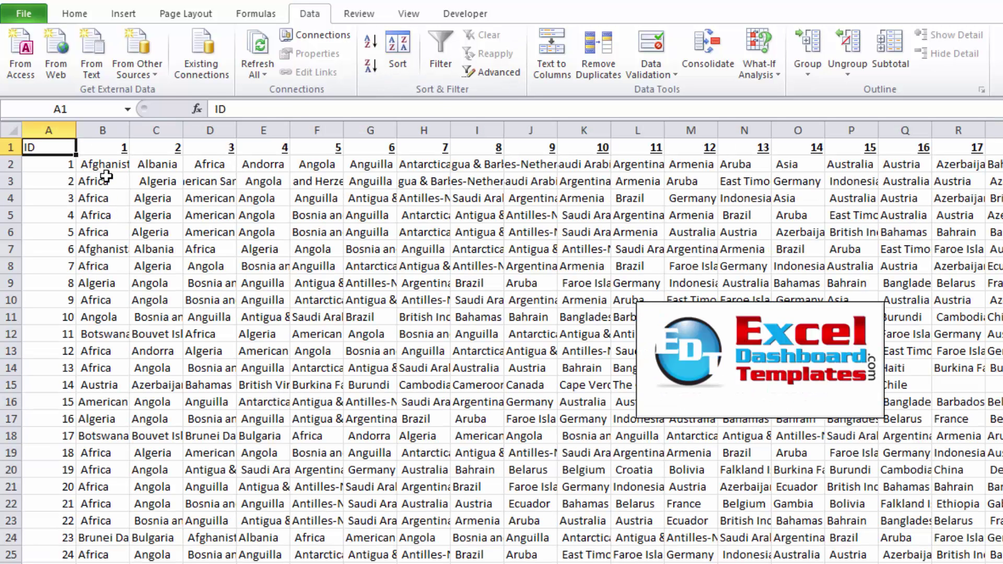
pyautogui.click(135, 214)
pyautogui.click(102, 182)
pyautogui.moveTo(102, 164); pyautogui.dragTo(470, 418)
pyautogui.click(316, 369)
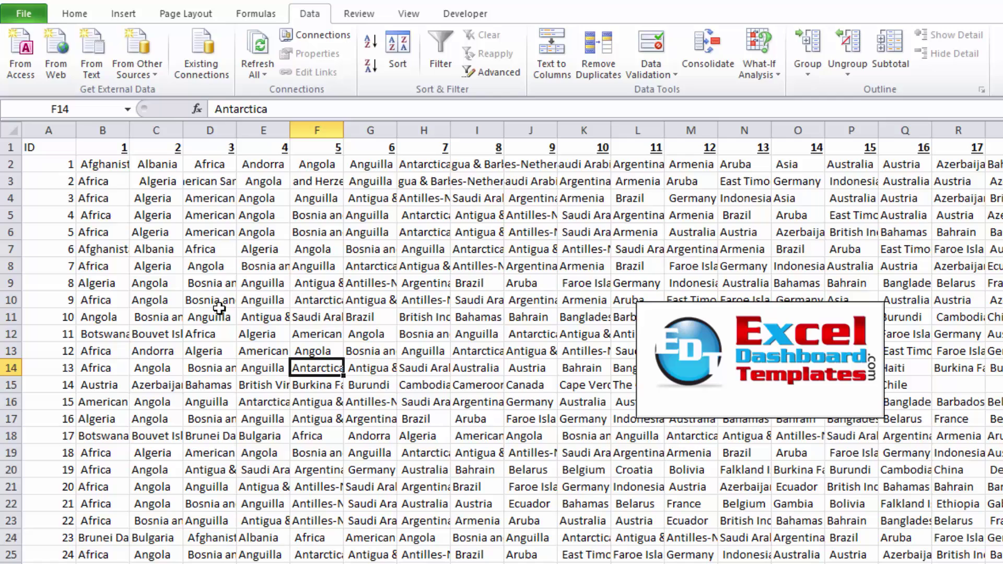
pyautogui.click(110, 170)
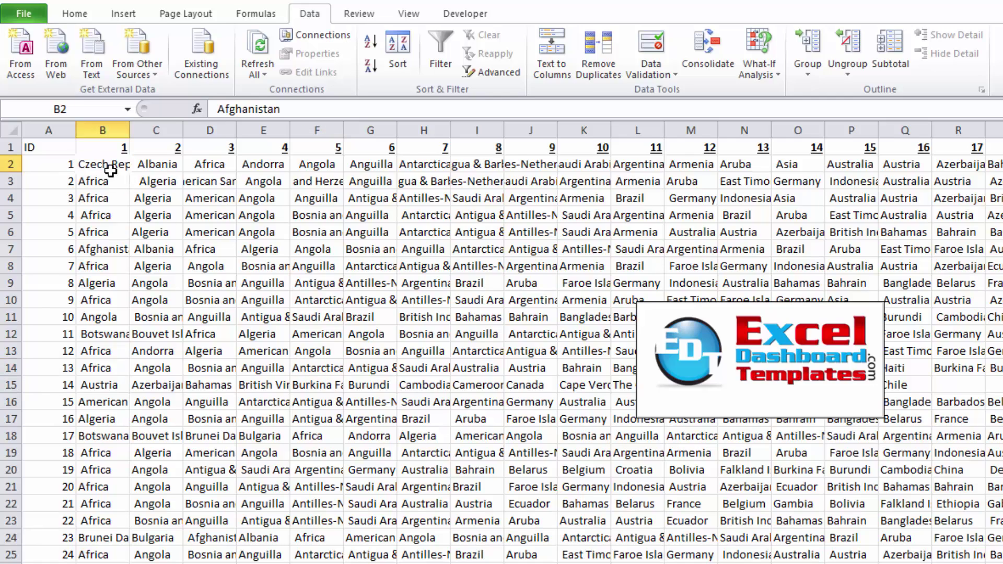
pyautogui.hotkey('ctrl', 'Right')
pyautogui.press('Left')
pyautogui.press('Right')
pyautogui.press('Right')
pyautogui.press('Right')
pyautogui.press('Right')
pyautogui.hotkey('ctrl', 'Left')
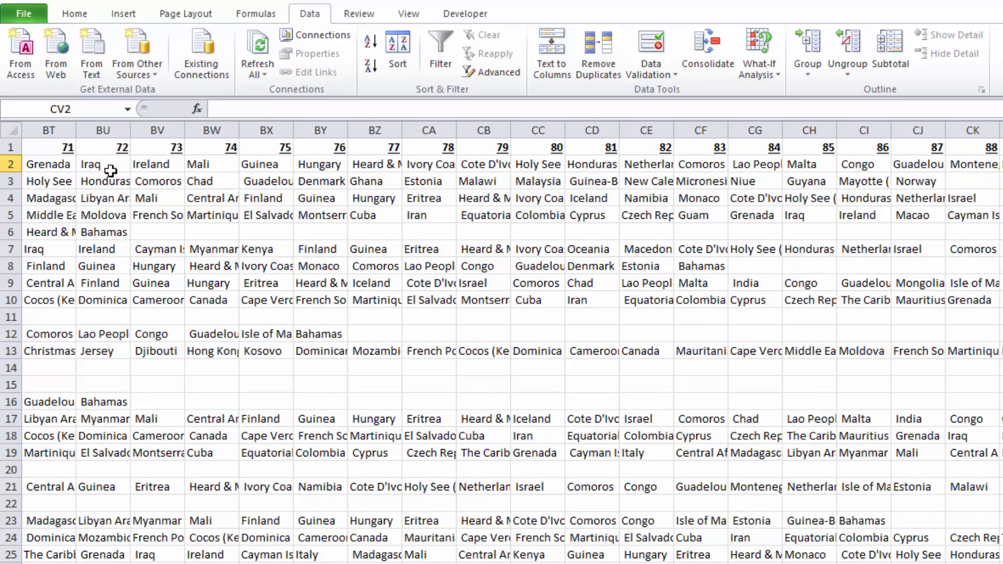
pyautogui.write('1')
pyautogui.hotkey('ctrl', 'Left')
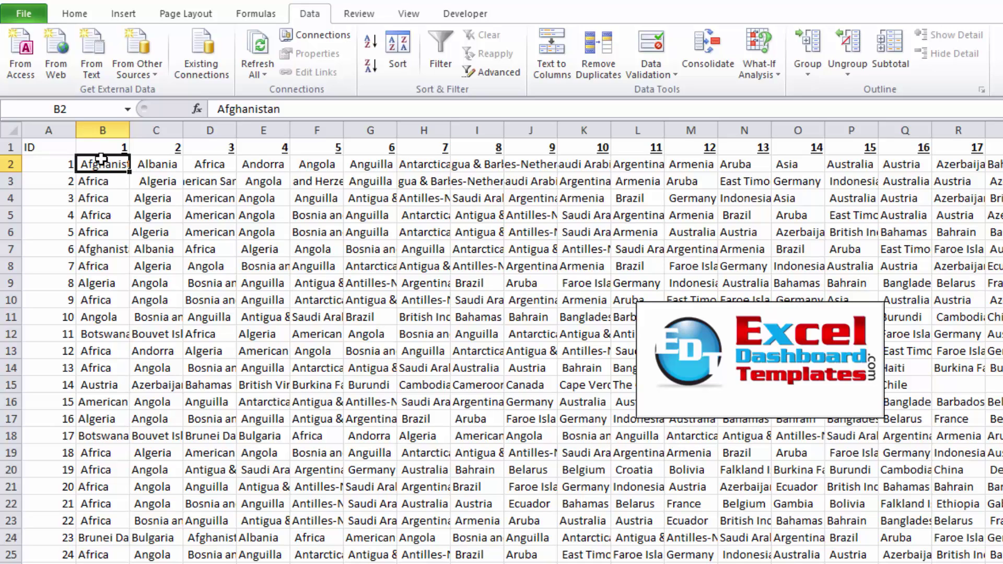
pyautogui.moveTo(102, 159); pyautogui.dragTo(104, 431)
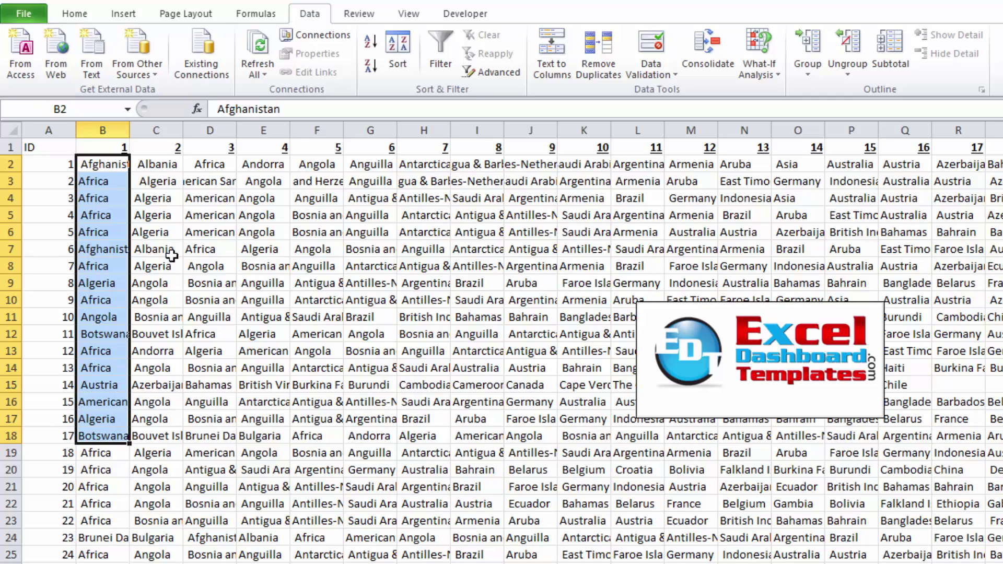
pyautogui.click(175, 217)
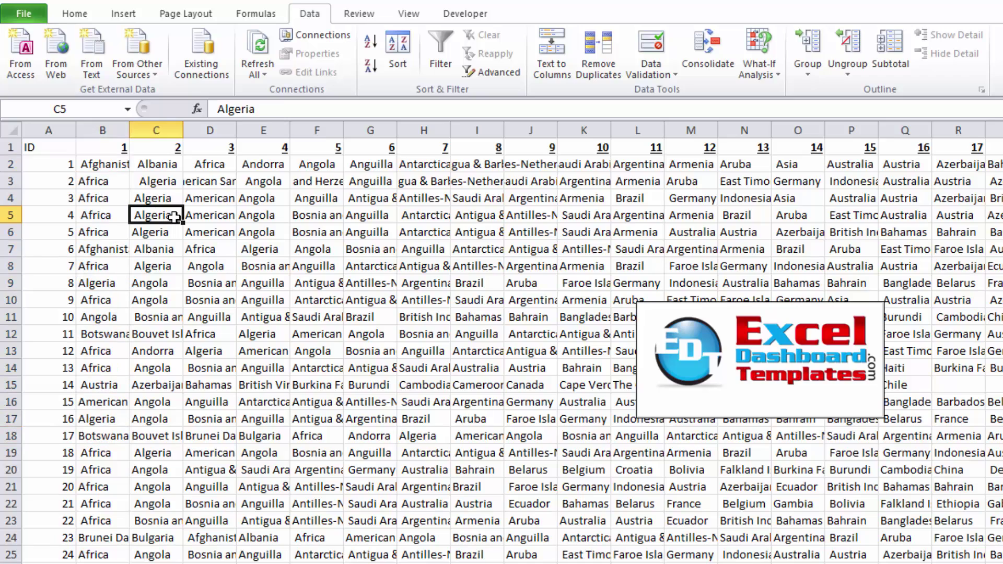
pyautogui.click(85, 163)
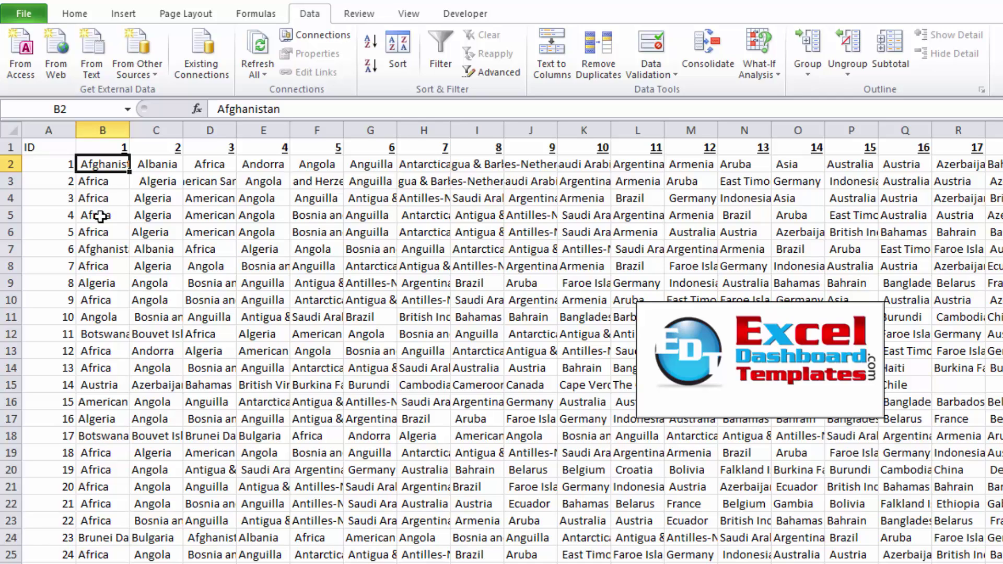
# Step: Launch the PivotTable wizard with Alt+D, P, using multiple consolidation ranges and a single page field
pyautogui.hotkey('alt', 'd')
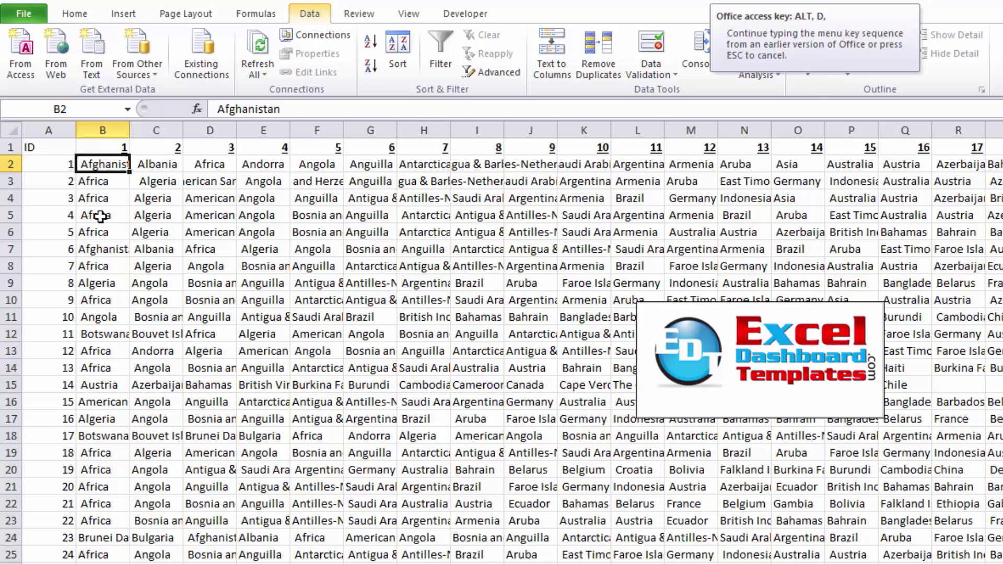
pyautogui.press('p')
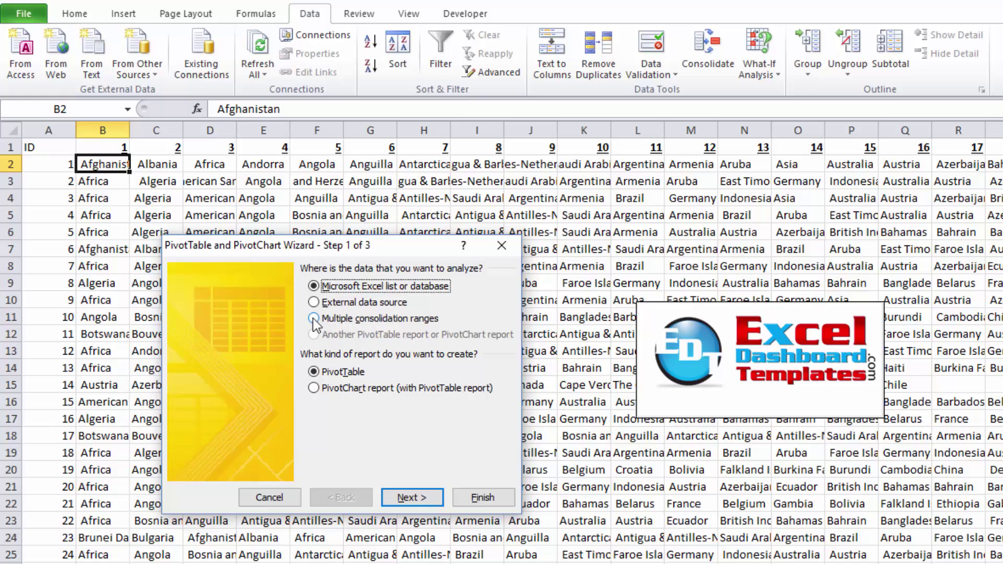
pyautogui.click(339, 319)
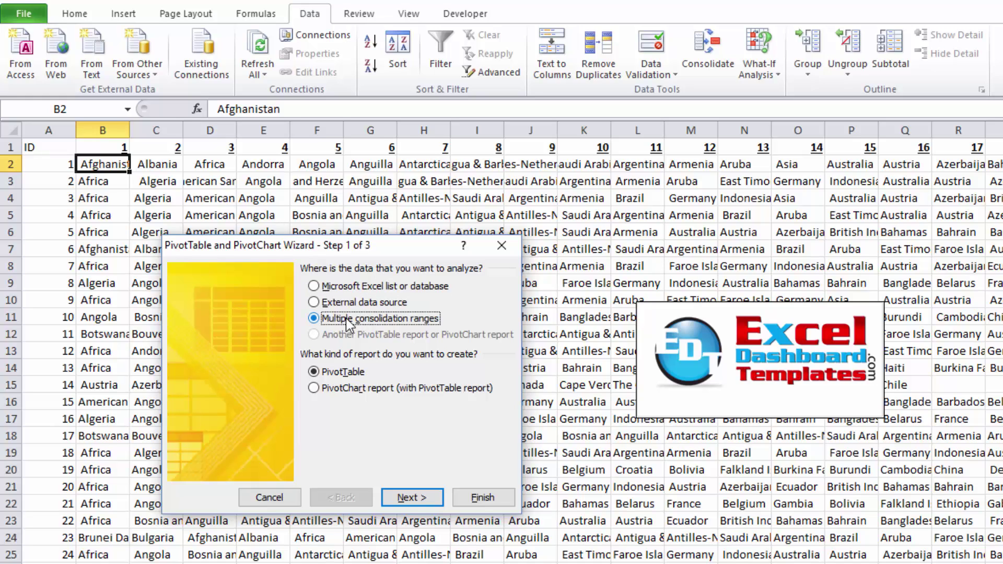
pyautogui.click(422, 498)
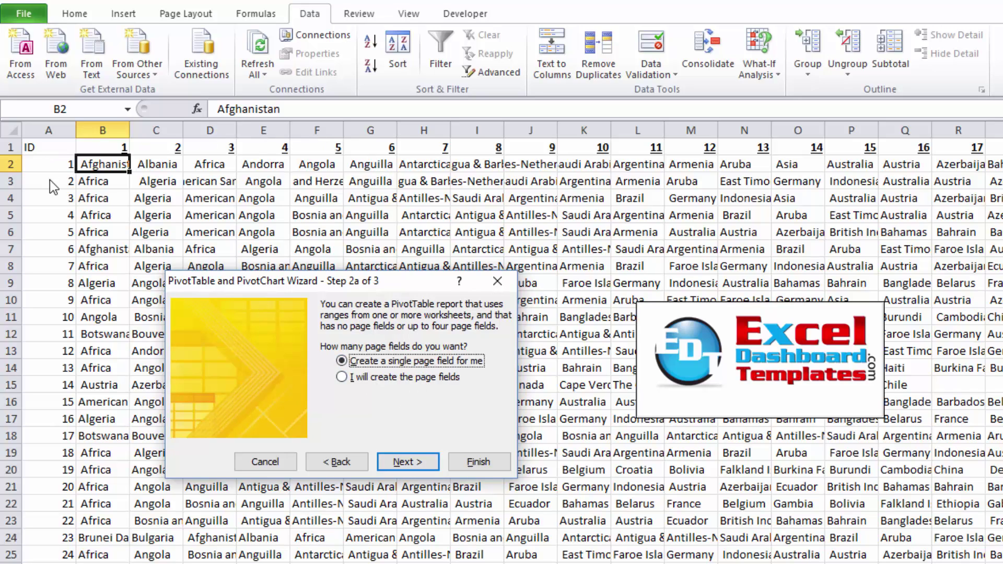
pyautogui.click(413, 462)
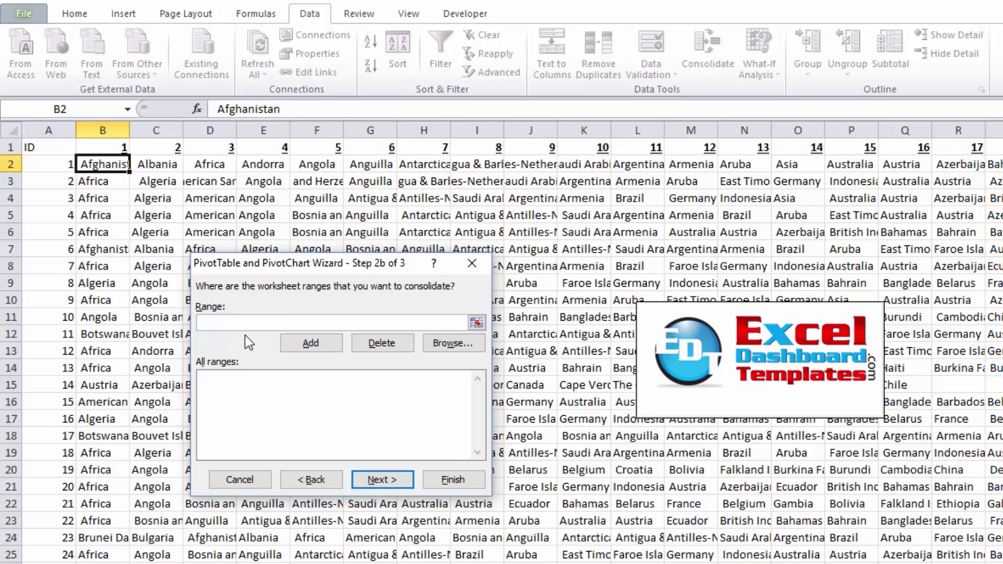
# Step: Add the range 'CSV List'!$A$1:$DZ$6394 and build the PivotTable on a new worksheet
pyautogui.click(64, 151)
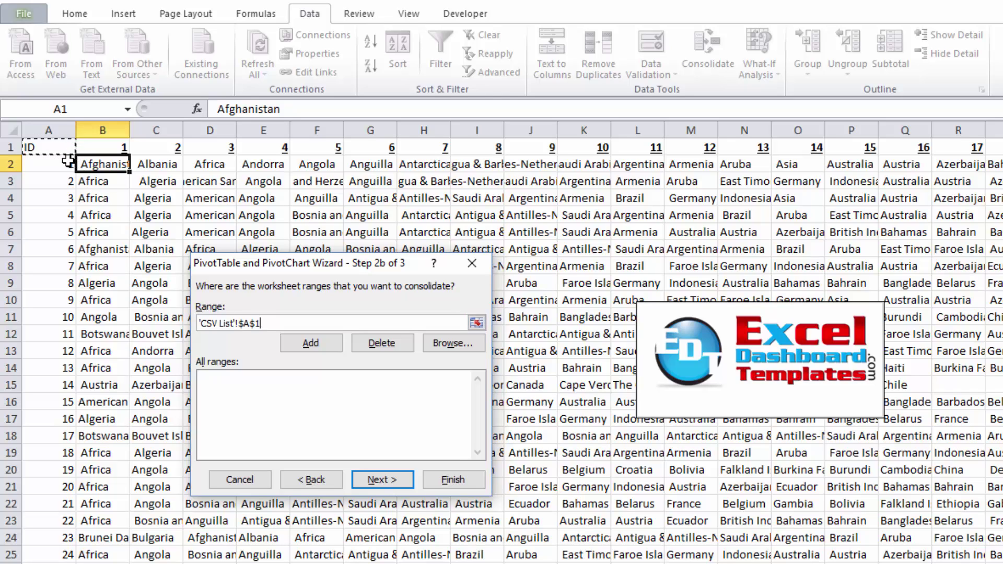
pyautogui.click(67, 162)
pyautogui.click(50, 148)
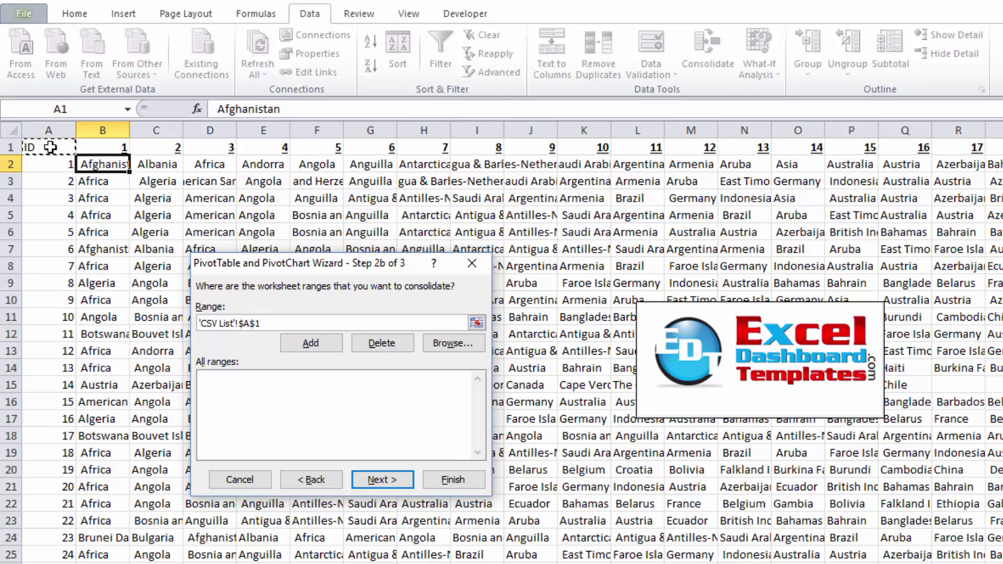
pyautogui.hotkey('ctrl', 'shift', 'End')
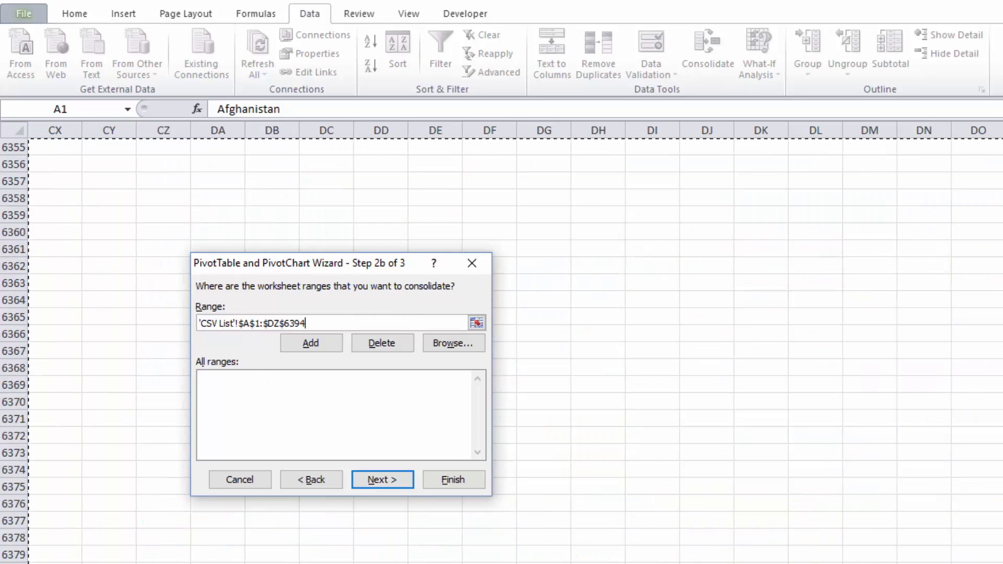
pyautogui.hscroll(6, 732, 345)
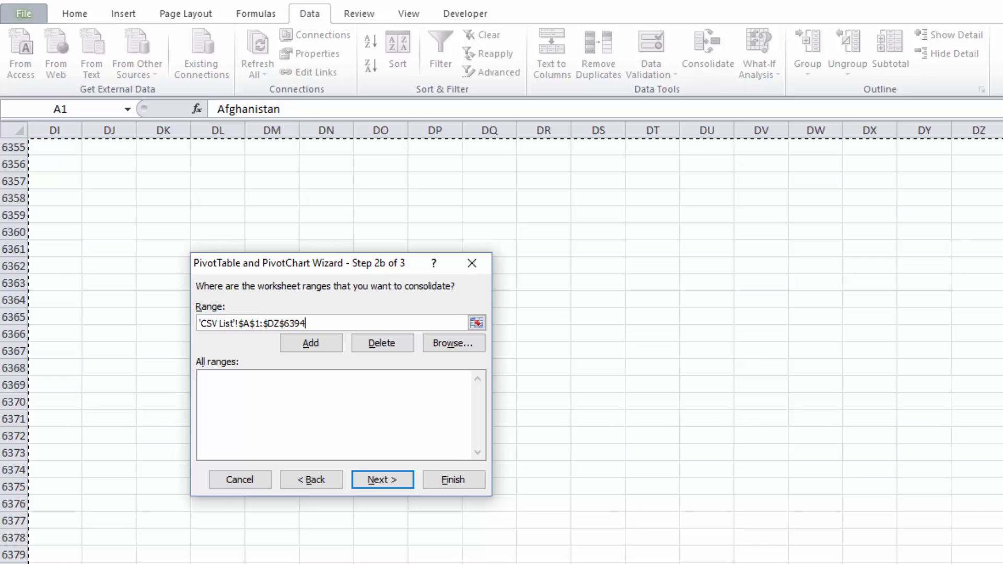
pyautogui.scroll(-5, 731, 344)
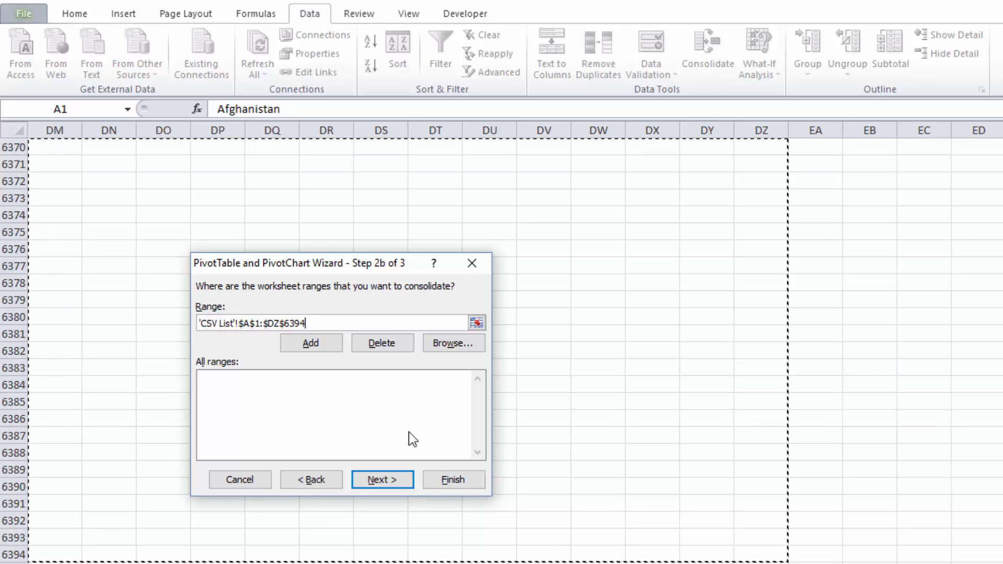
pyautogui.click(312, 342)
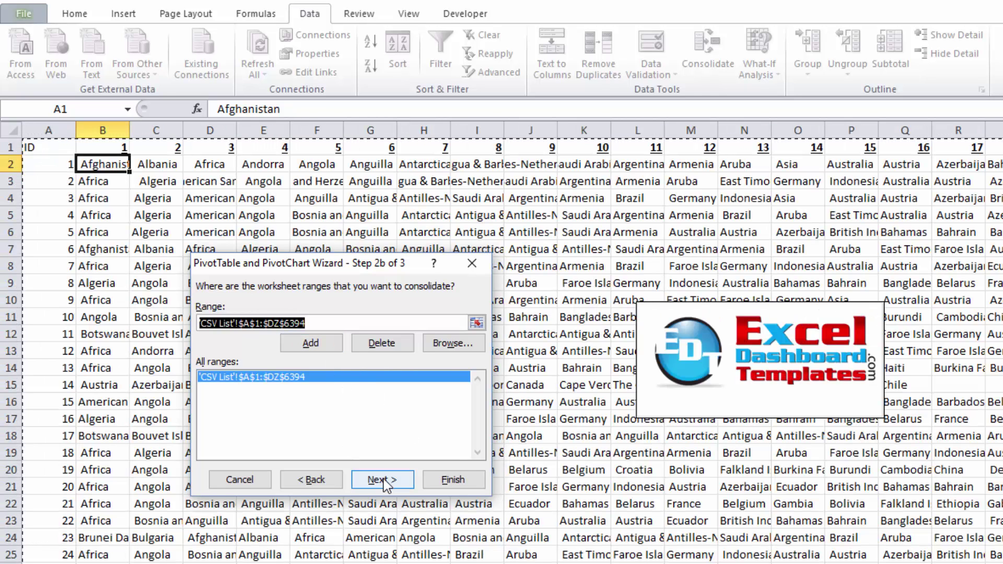
pyautogui.click(385, 480)
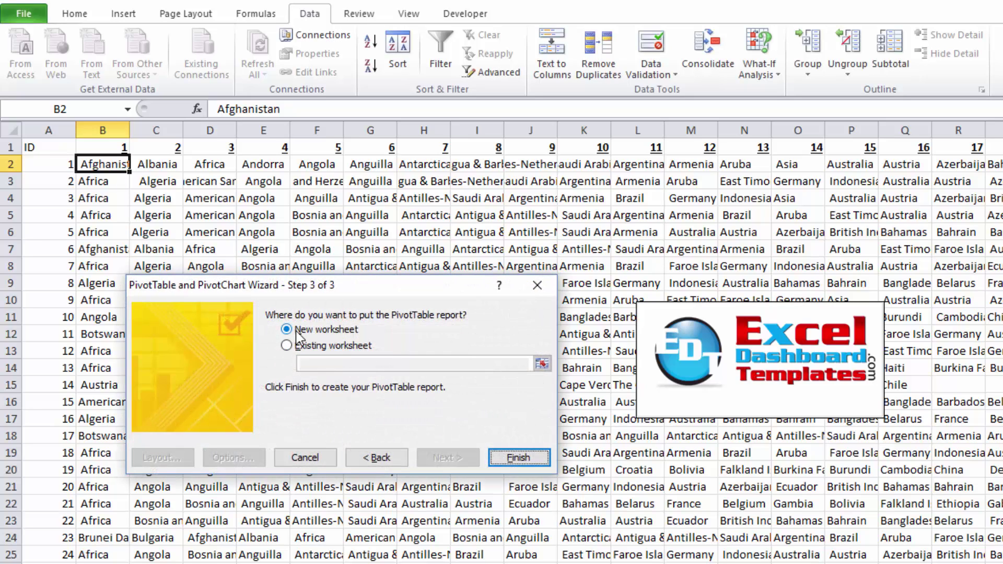
pyautogui.click(515, 459)
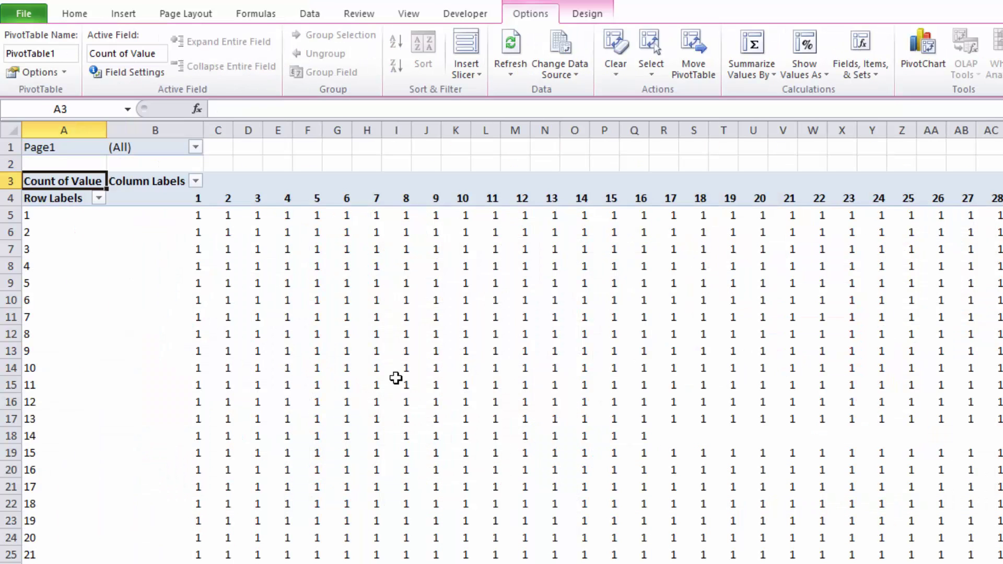
# Step: Inspect the new PivotTable's row labels, column labels and Count of Value cells
pyautogui.click(186, 226)
pyautogui.click(197, 282)
pyautogui.click(209, 282)
pyautogui.click(191, 198)
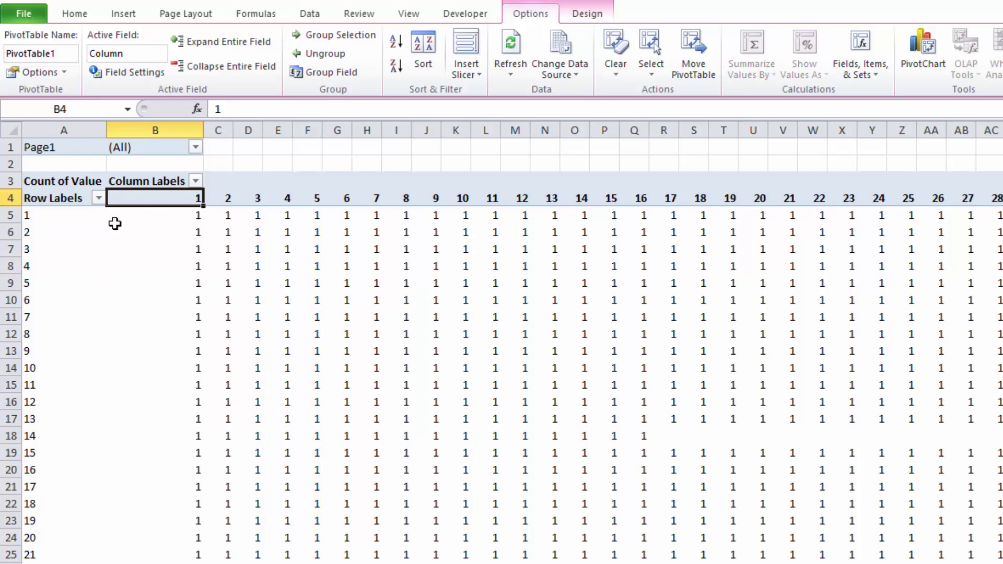
pyautogui.click(53, 218)
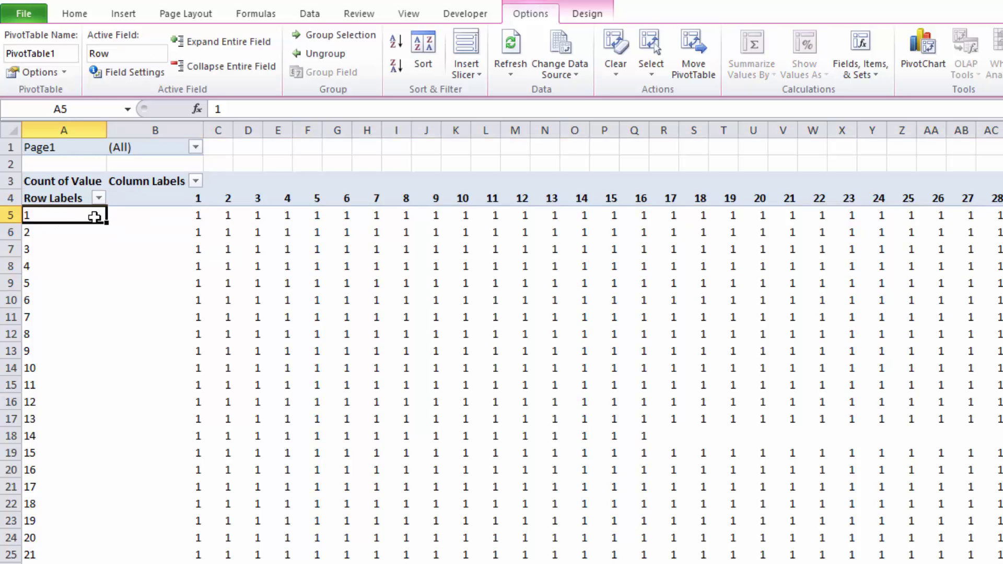
pyautogui.click(173, 214)
pyautogui.click(194, 234)
pyautogui.click(223, 249)
pyautogui.click(255, 253)
pyautogui.scroll(-20, 294, 271)
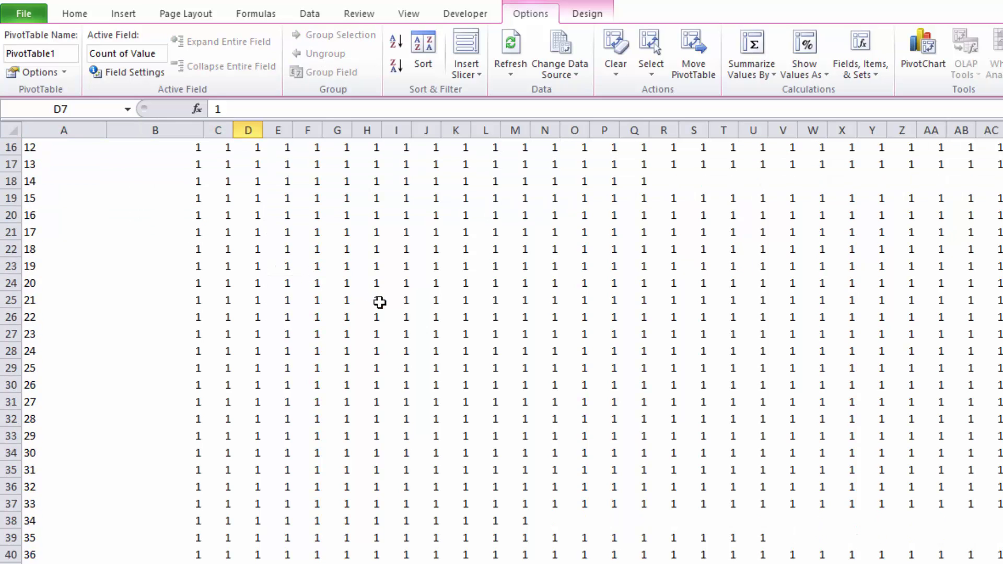
pyautogui.scroll(-14, 708, 483)
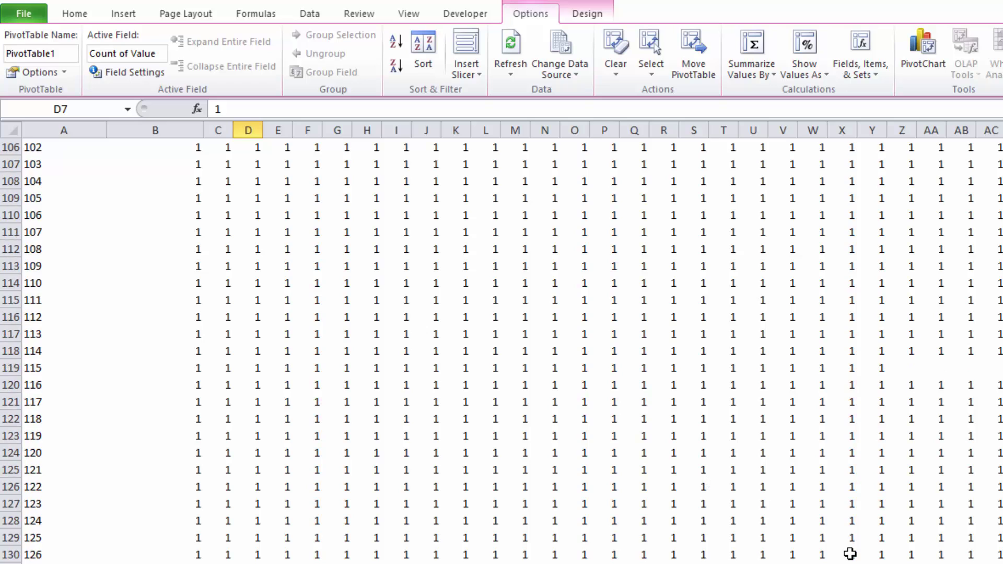
# Step: Jump to the grand total of 242870 in cell EA6398
pyautogui.hotkey('ctrl', 'End')
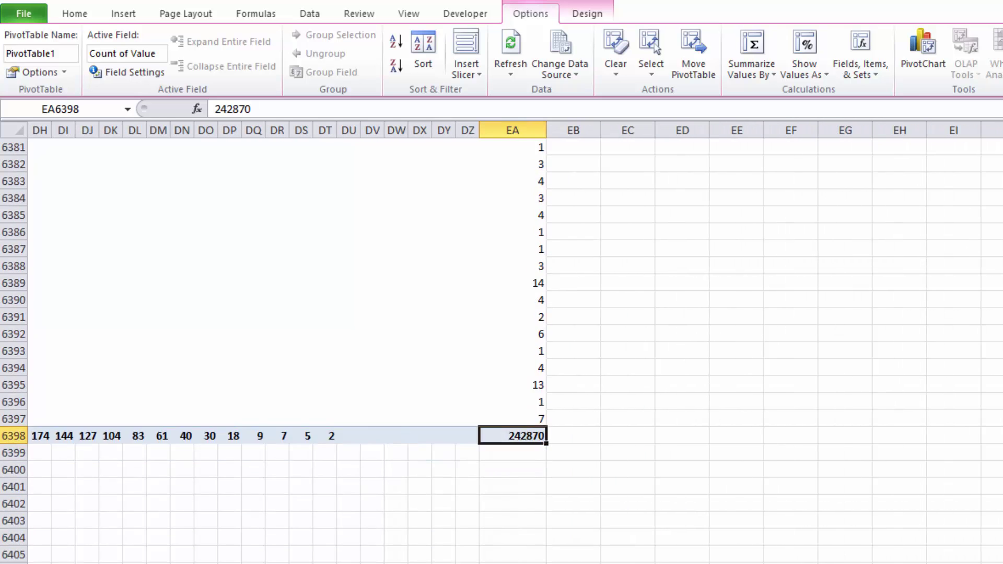
pyautogui.click(468, 316)
pyautogui.click(503, 266)
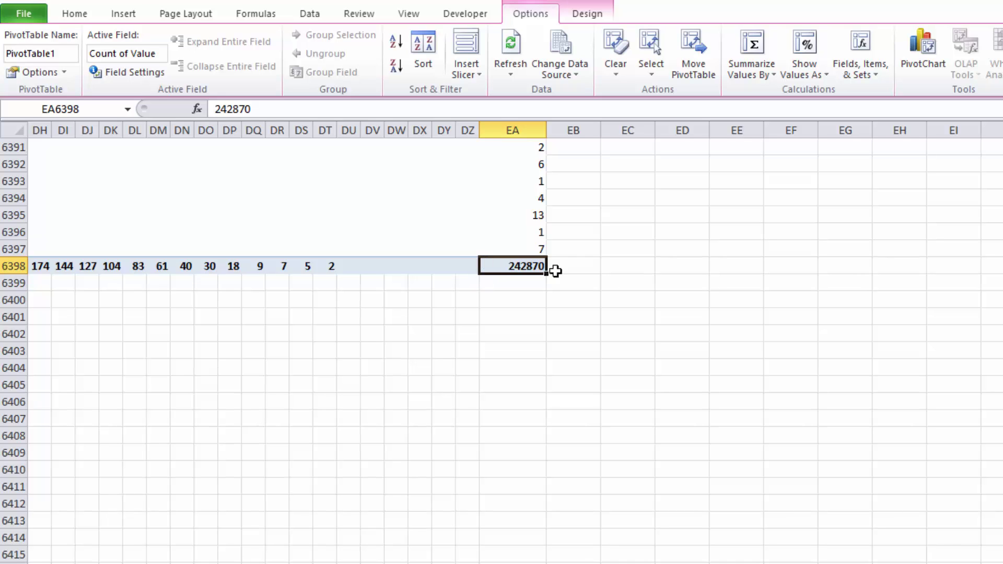
pyautogui.doubleClick(528, 268)
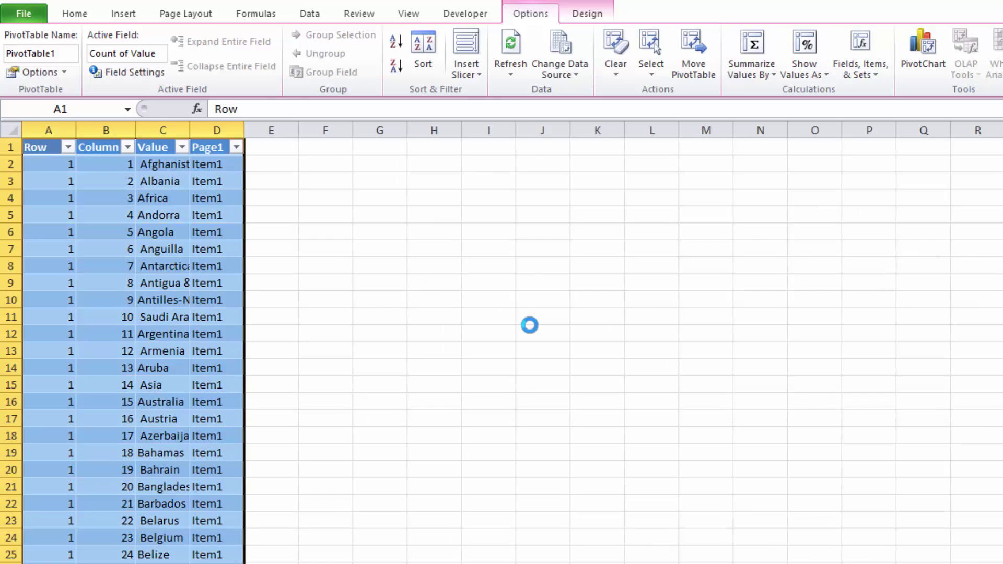
pyautogui.click(181, 196)
pyautogui.moveTo(217, 130); pyautogui.dragTo(71, 134)
pyautogui.doubleClick(72, 134)
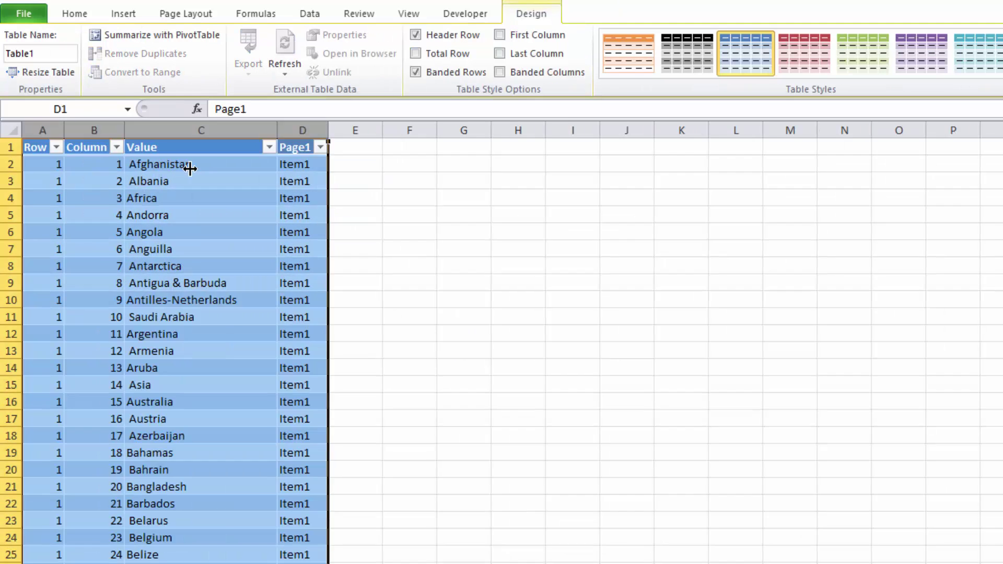
pyautogui.click(190, 165)
pyautogui.moveTo(205, 189); pyautogui.dragTo(191, 450)
pyautogui.click(179, 328)
pyautogui.moveTo(163, 163); pyautogui.dragTo(163, 301)
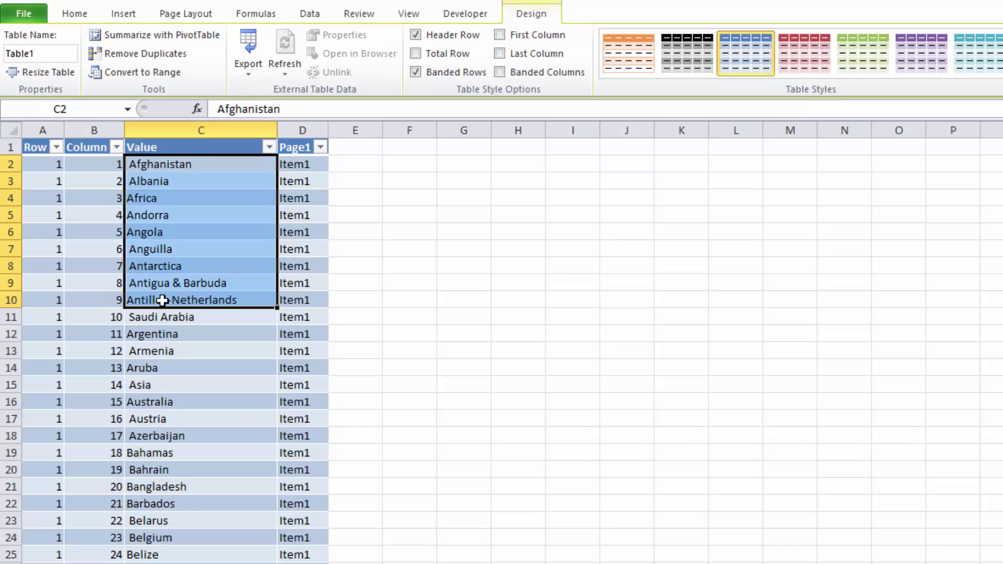
pyautogui.click(172, 330)
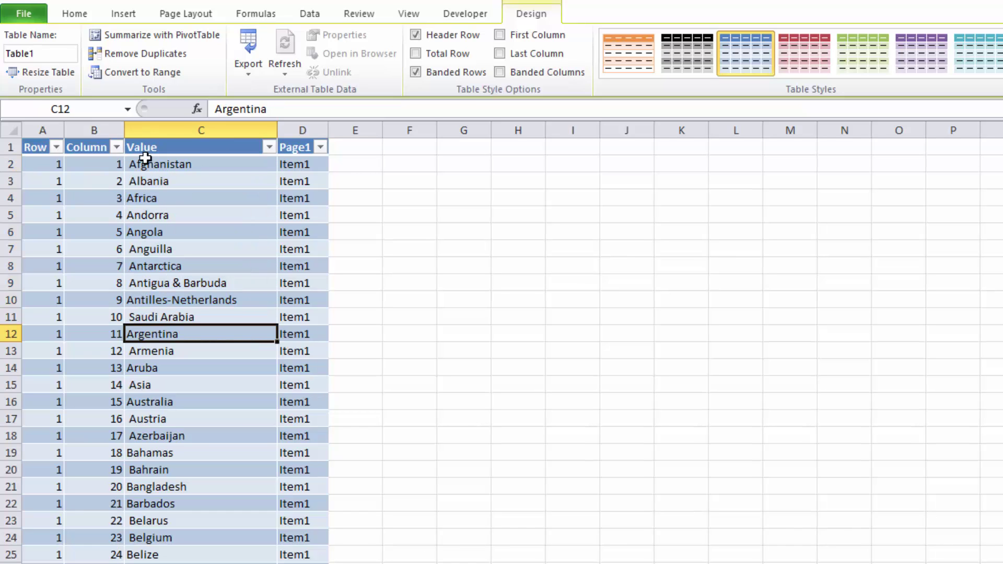
pyautogui.click(145, 159)
pyautogui.moveTo(145, 159); pyautogui.dragTo(203, 332)
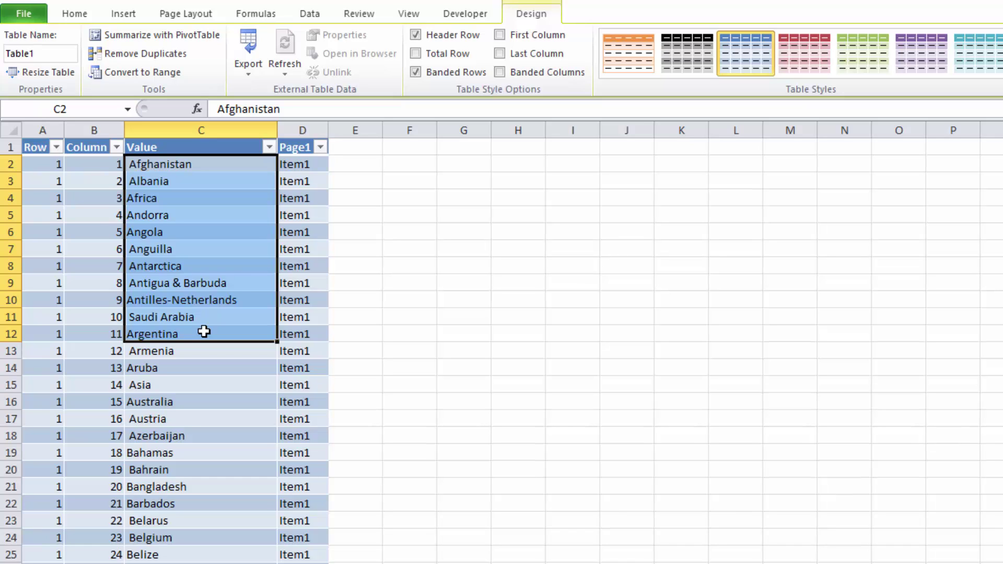
pyautogui.click(204, 331)
pyautogui.moveTo(192, 168); pyautogui.dragTo(197, 352)
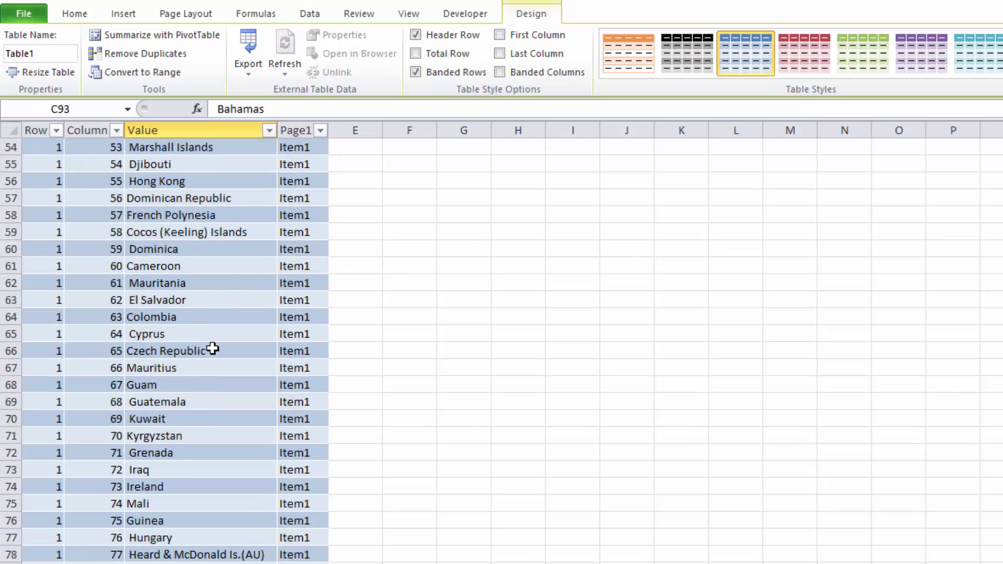
pyautogui.press('Right')
pyautogui.hotkey('ctrl', 'Down')
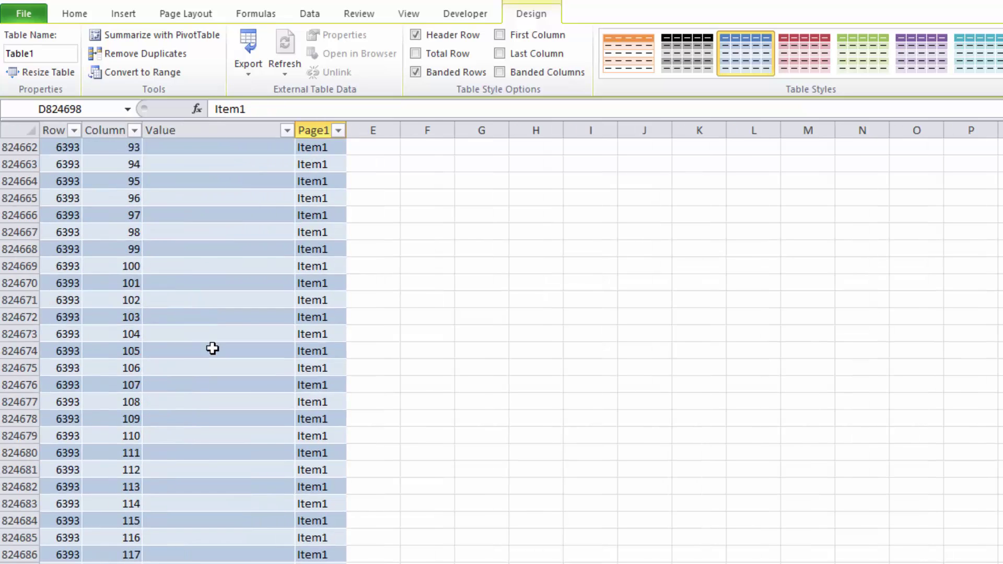
pyautogui.scroll(-9, 213, 349)
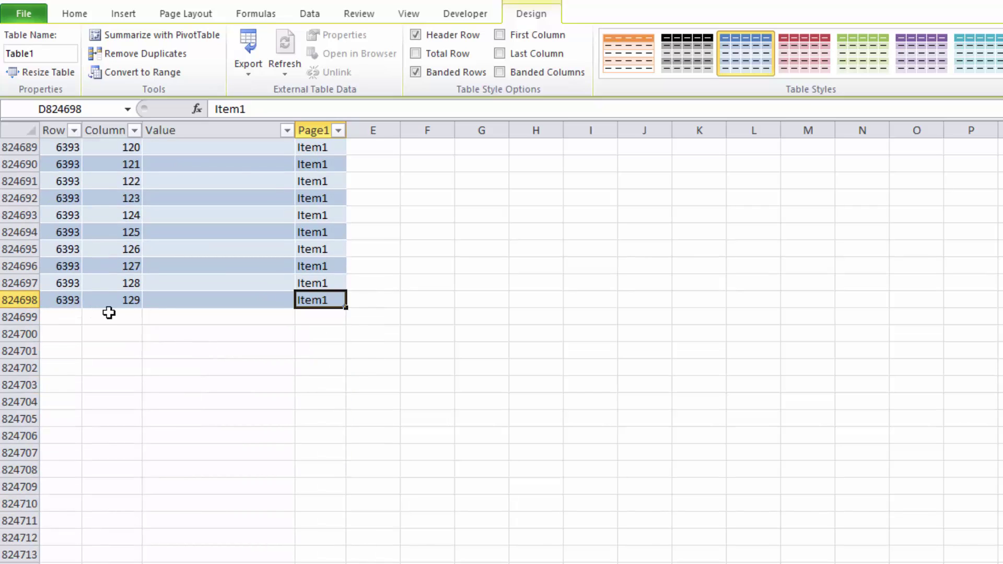
pyautogui.press('Up')
pyautogui.press('pageup')
pyautogui.press('pageup')
pyautogui.press('pageup')
pyautogui.press('pageup')
pyautogui.press('pageup')
pyautogui.press('pageup')
pyautogui.hotkey('ctrl', 'Up')
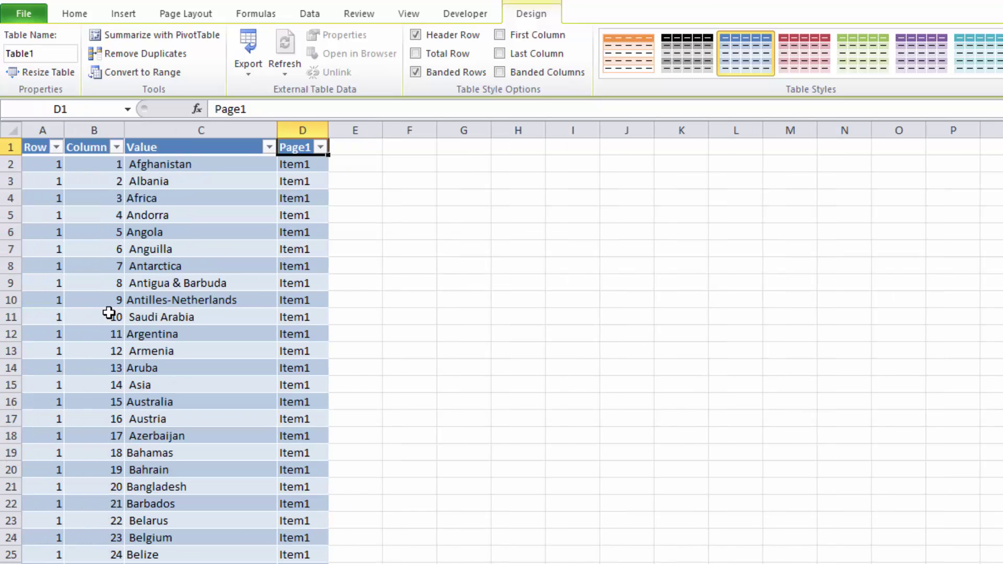
pyautogui.press('Down')
pyautogui.press('Down')
pyautogui.press('Down')
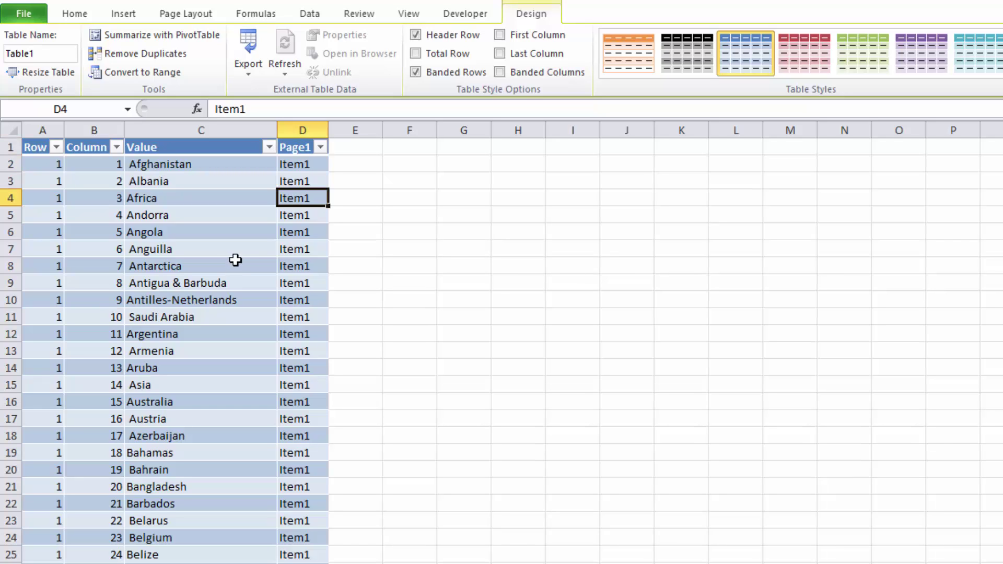
pyautogui.click(230, 262)
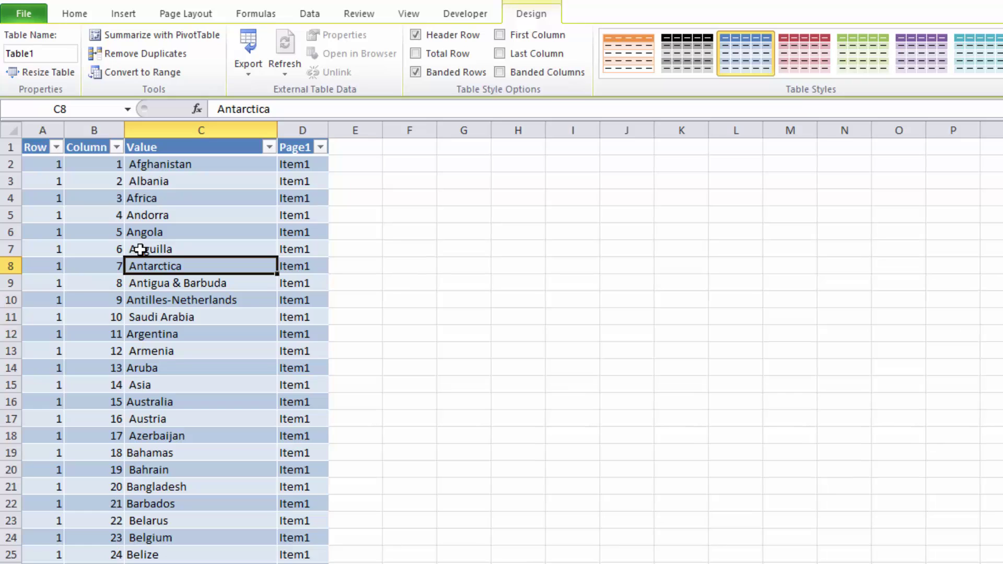
pyautogui.click(141, 284)
pyautogui.click(148, 344)
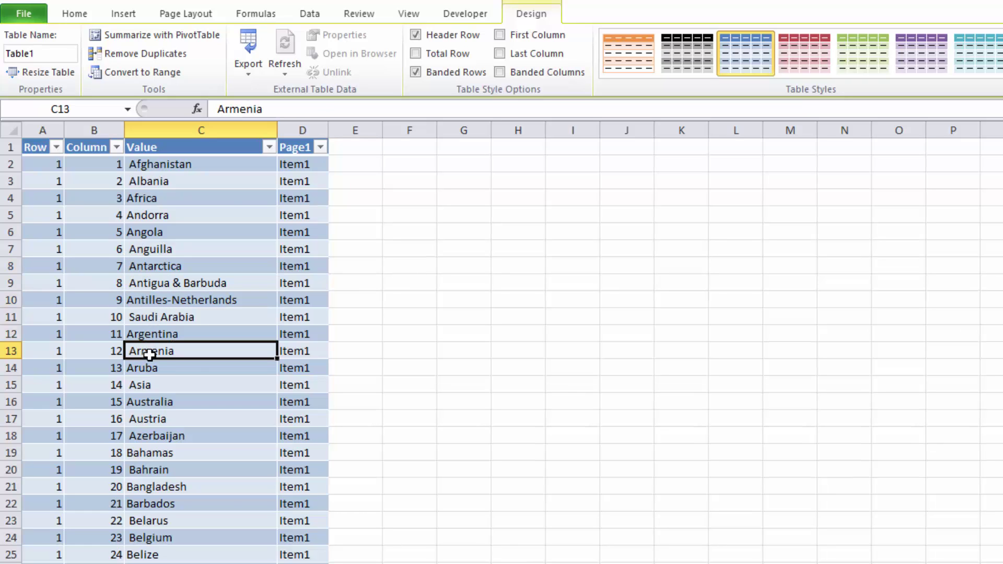
pyautogui.click(166, 164)
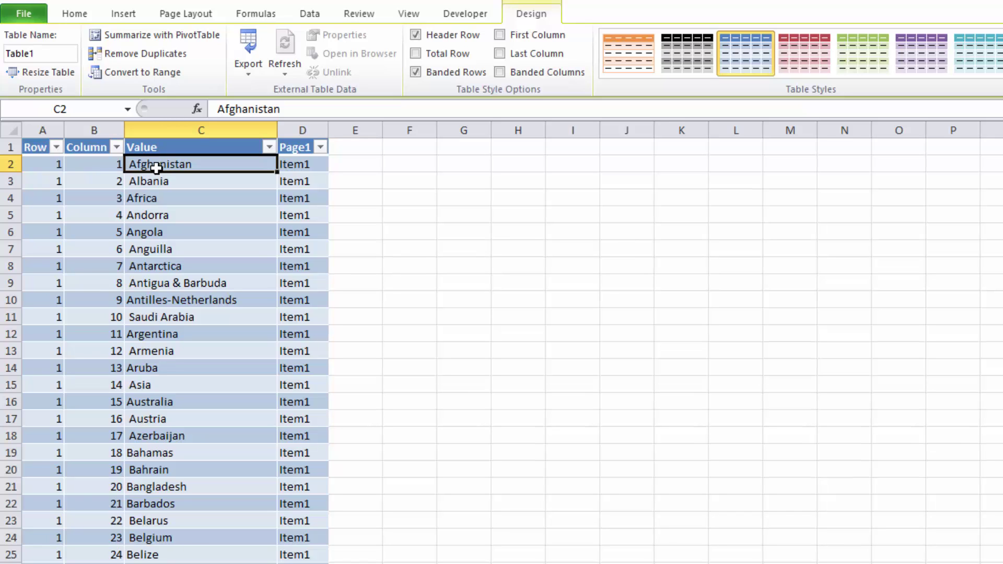
pyautogui.click(184, 261)
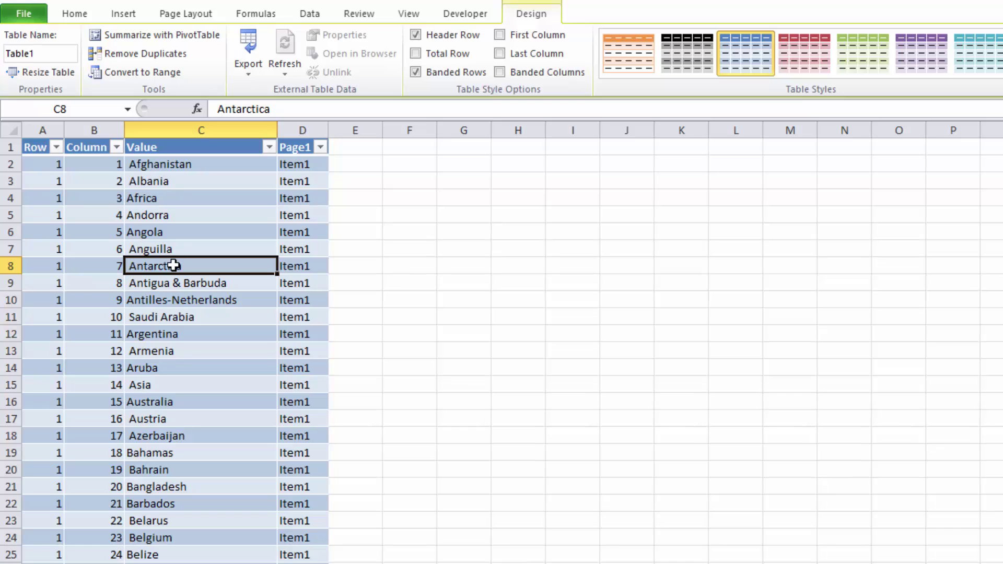
pyautogui.click(202, 162)
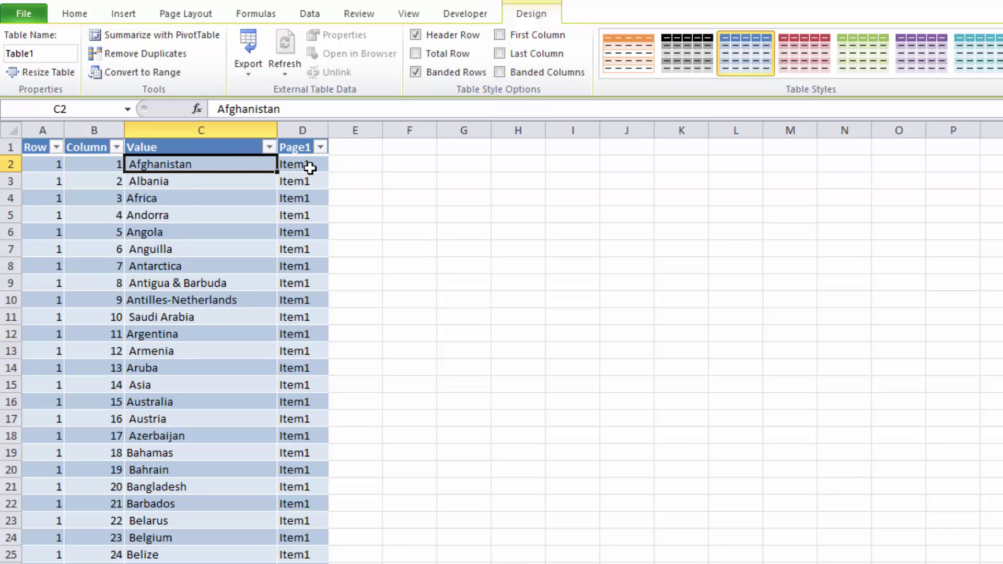
pyautogui.click(206, 183)
pyautogui.click(206, 163)
pyautogui.click(350, 163)
pyautogui.write('=')
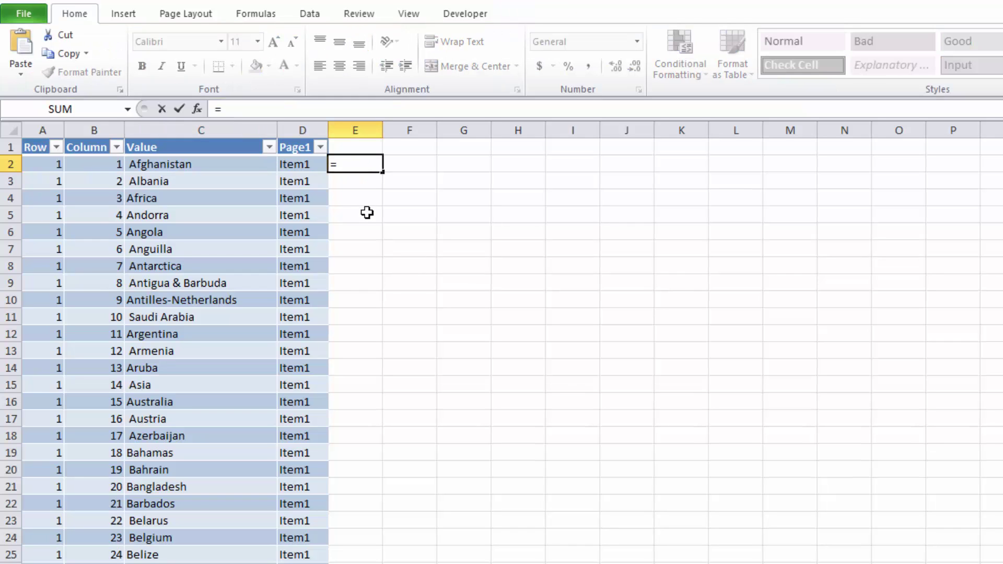
pyautogui.write('trim')
pyautogui.press('Tab')
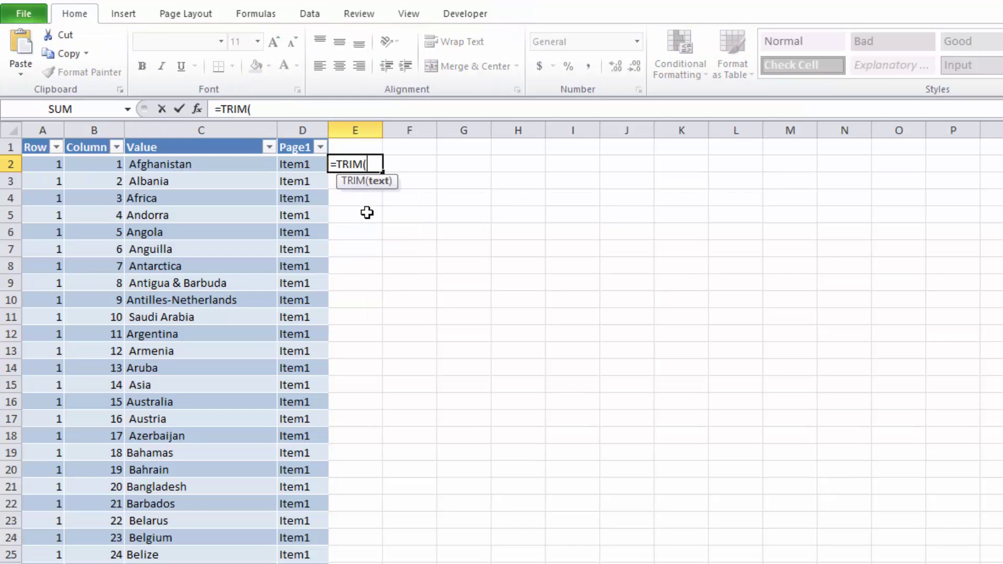
pyautogui.click(214, 165)
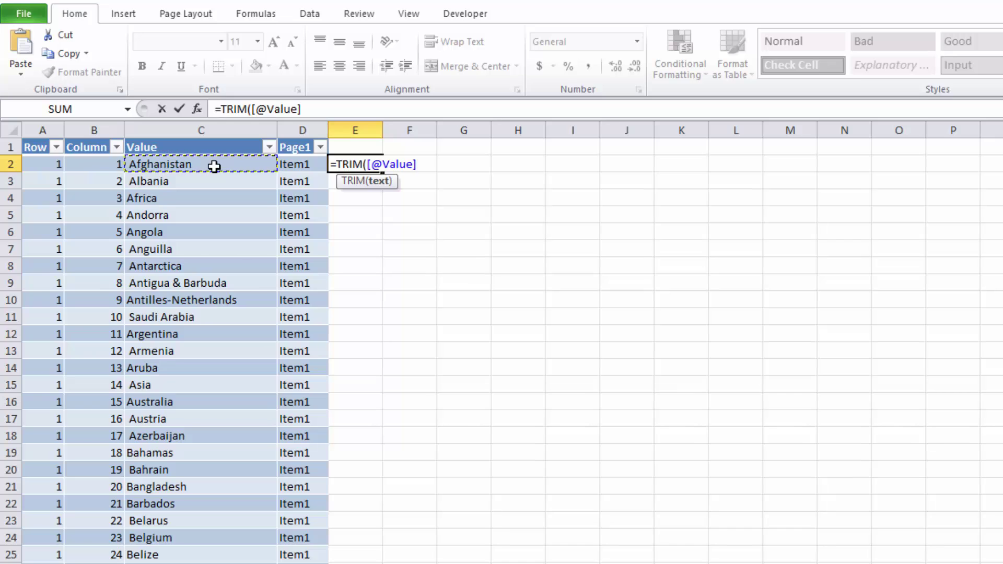
pyautogui.write(')')
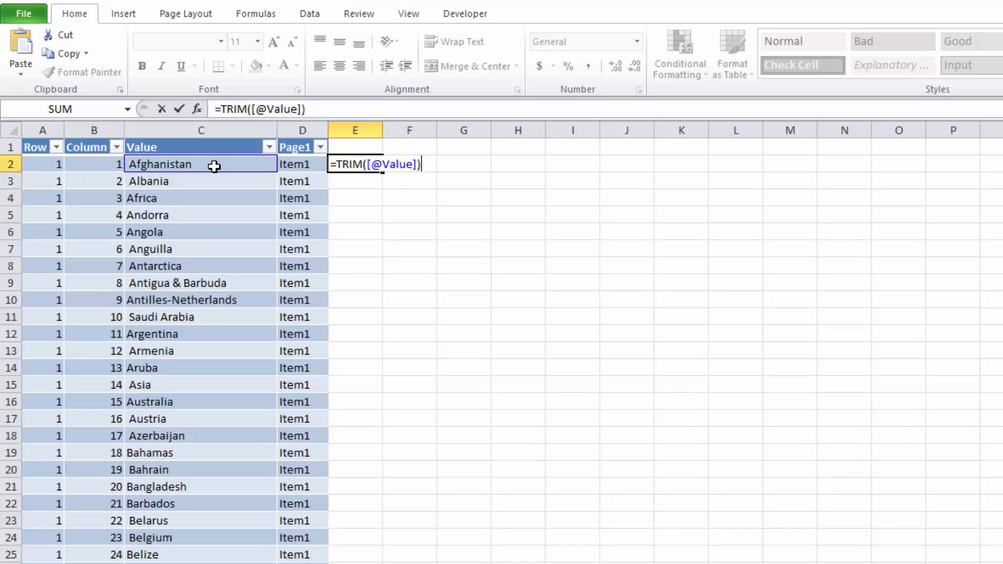
pyautogui.hotkey('ctrl', 'Return')
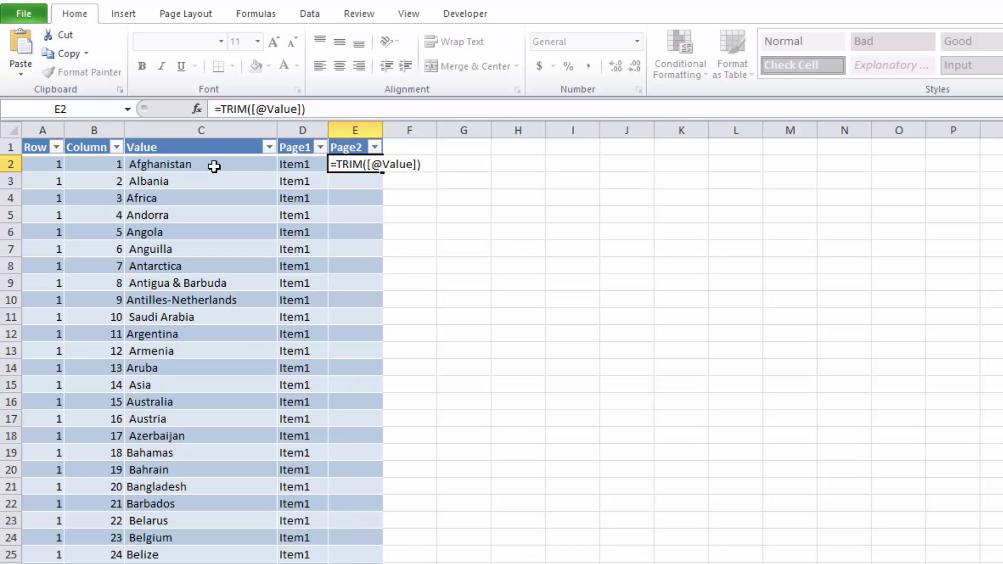
pyautogui.press('Return')
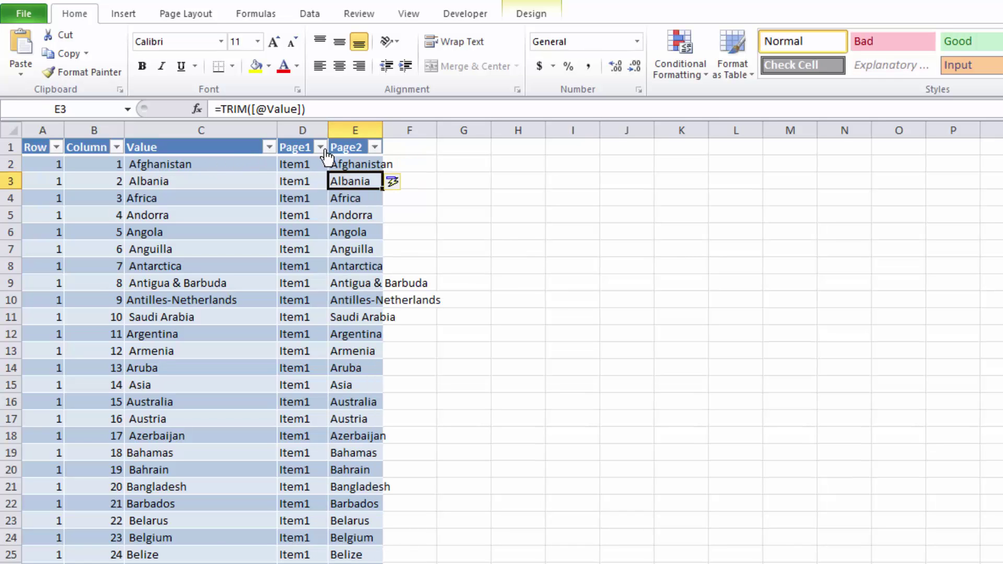
pyautogui.moveTo(386, 131); pyautogui.dragTo(478, 131)
# Step: Check the trimmed names from Afghanistan to Australia against the untrimmed Africa entry
pyautogui.click(349, 202)
pyautogui.click(396, 164)
pyautogui.moveTo(396, 164); pyautogui.dragTo(393, 351)
pyautogui.click(385, 354)
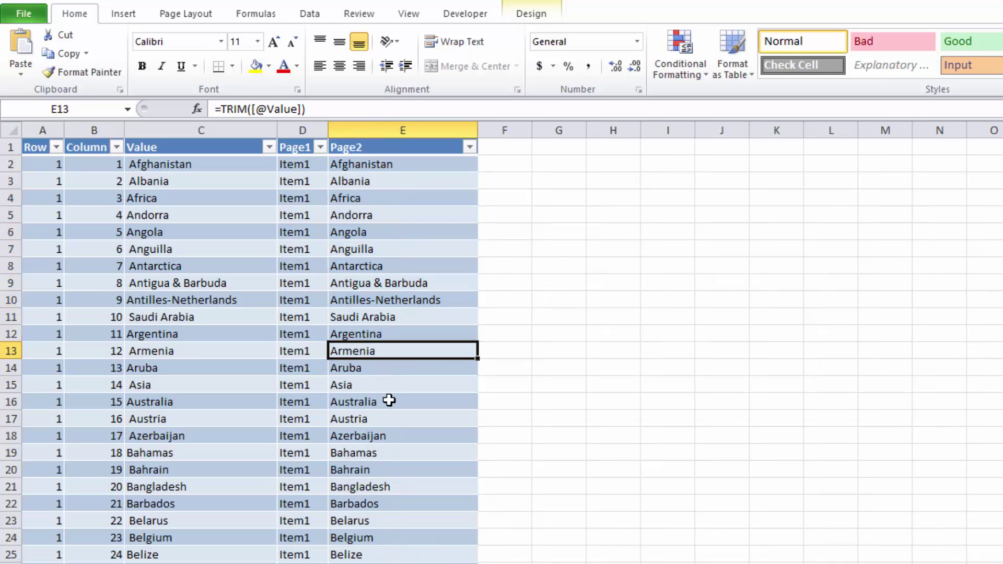
pyautogui.click(390, 400)
pyautogui.click(387, 366)
pyautogui.click(403, 303)
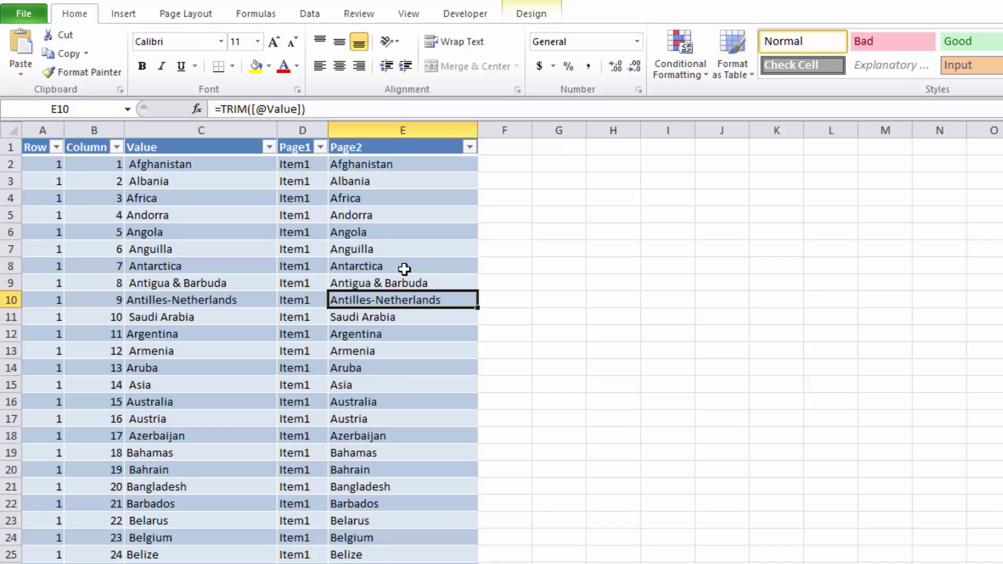
pyautogui.click(353, 166)
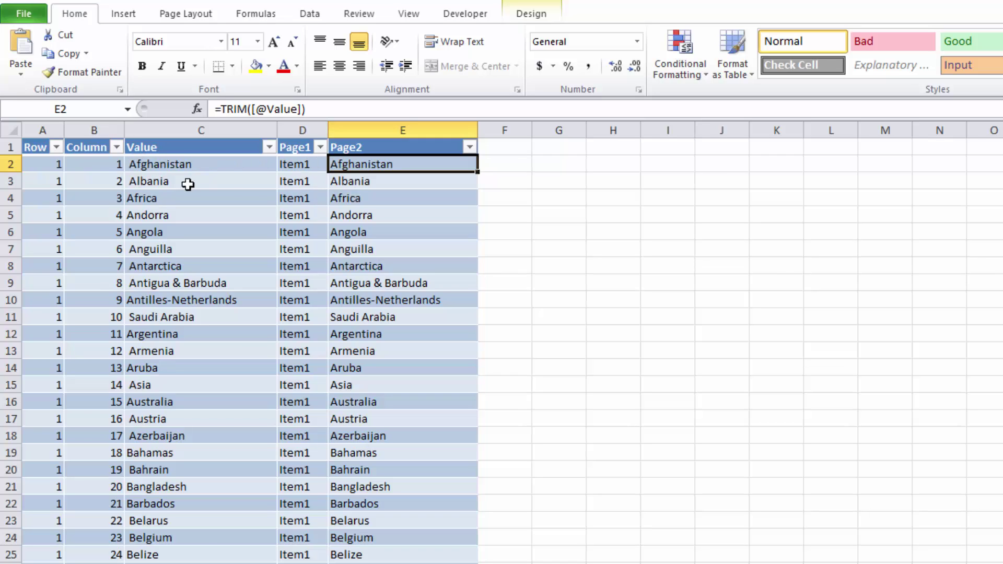
pyautogui.click(362, 198)
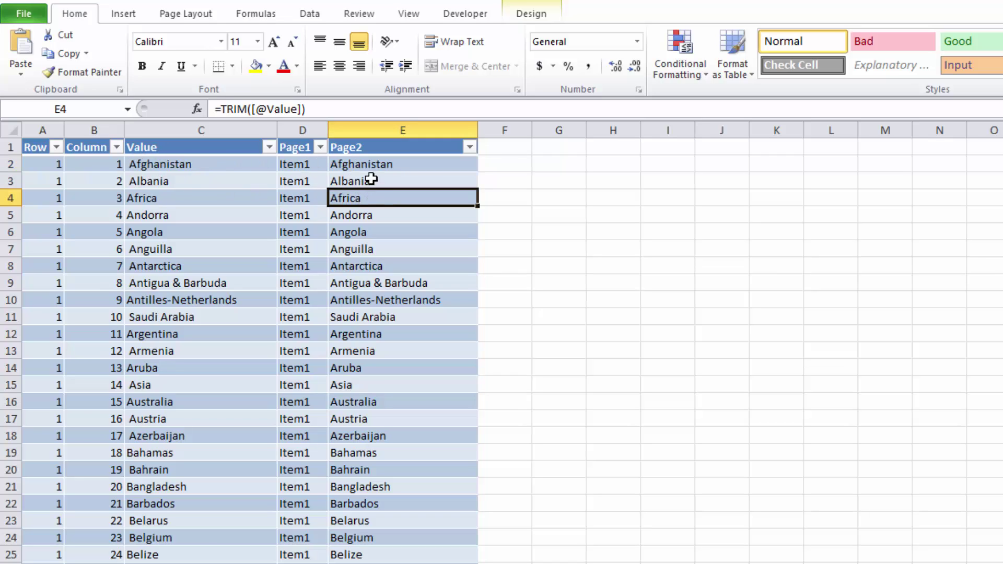
pyautogui.click(288, 196)
pyautogui.click(209, 197)
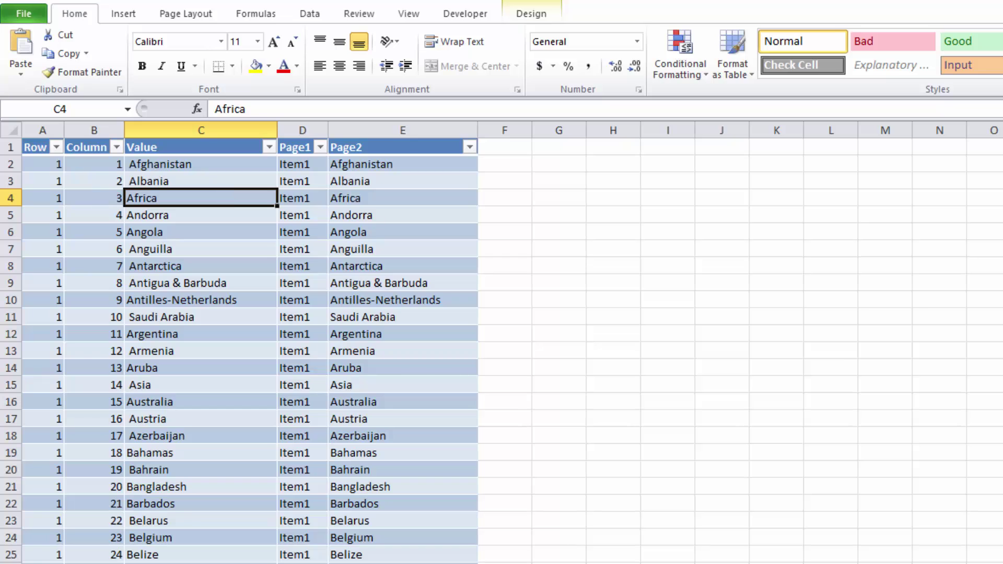
# Step: Create PivotTable2 from Table1 on a new worksheet, after cancelling two earlier attempts
pyautogui.click(120, 20)
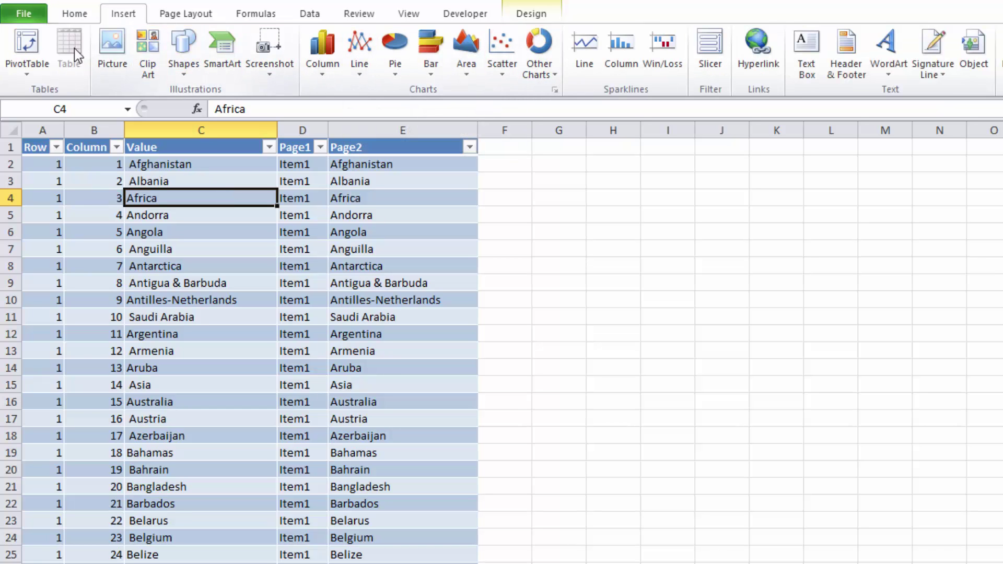
pyautogui.click(29, 49)
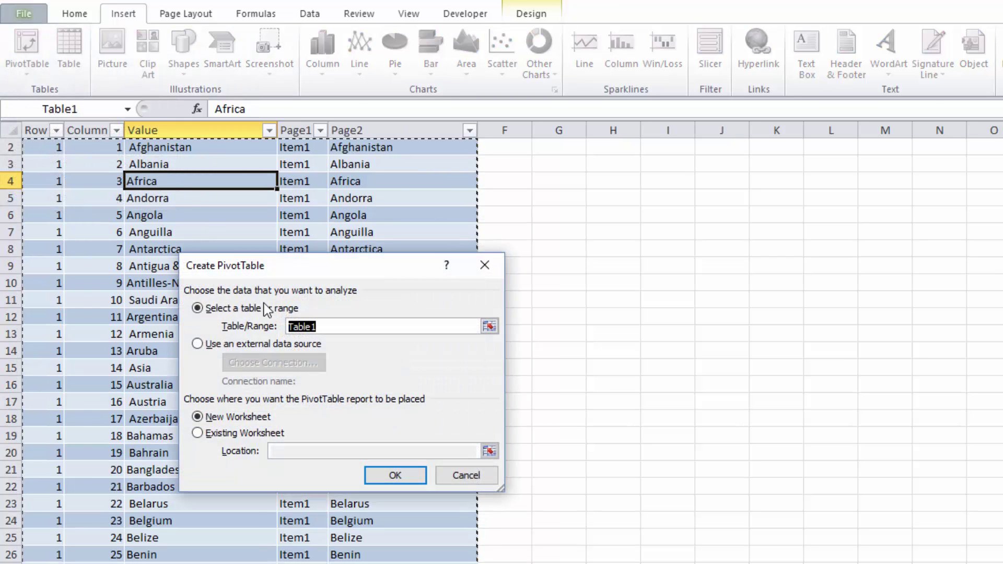
pyautogui.click(466, 477)
pyautogui.hotkey('alt', 'd')
pyautogui.press('p')
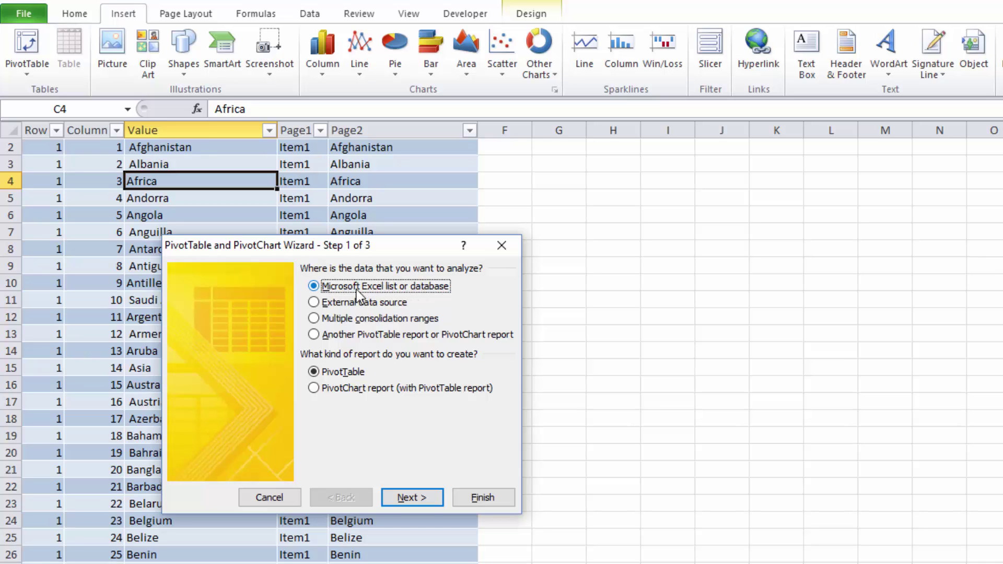
pyautogui.click(261, 498)
pyautogui.click(45, 53)
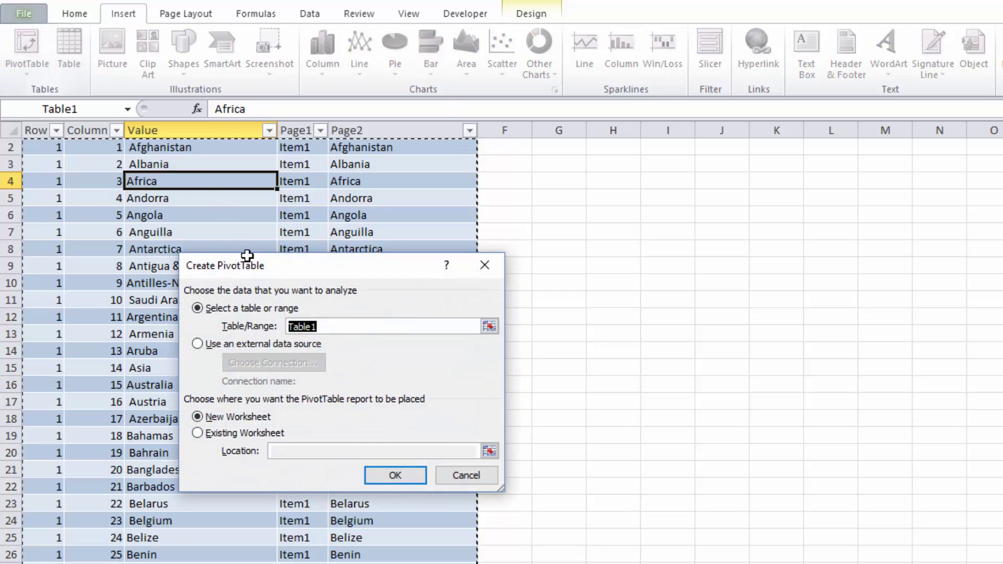
pyautogui.click(398, 477)
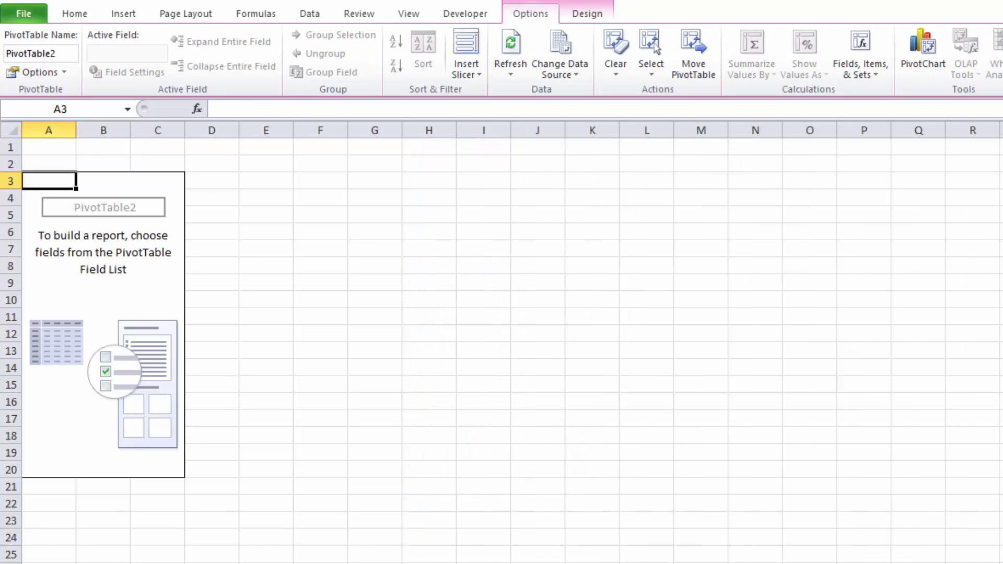
# Step: Float the PivotTable field list over the sheet and check the Page2 TRIM formulas on the data sheet
pyautogui.moveTo(930, 186); pyautogui.dragTo(314, 152)
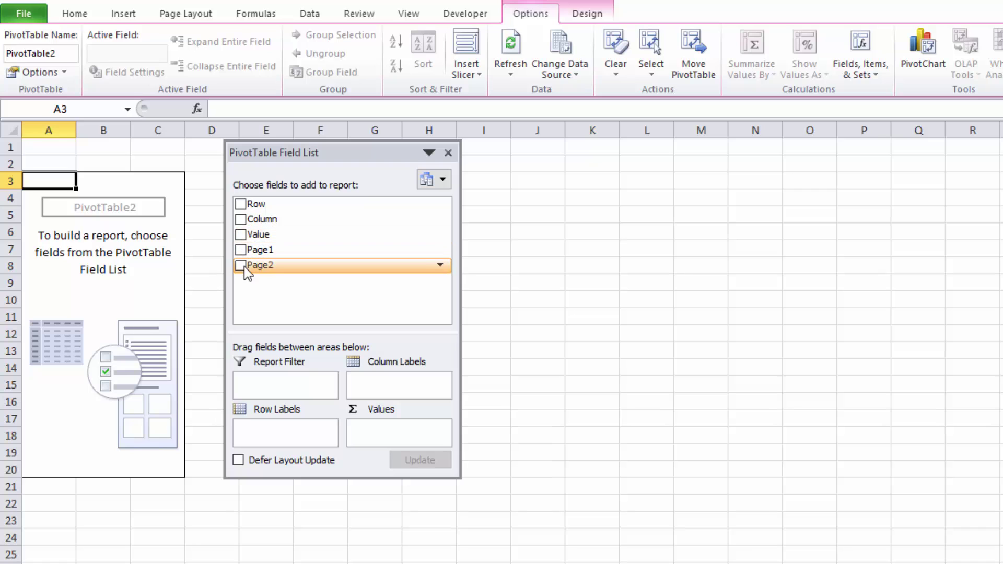
pyautogui.hotkey('ctrl', 'pageup')
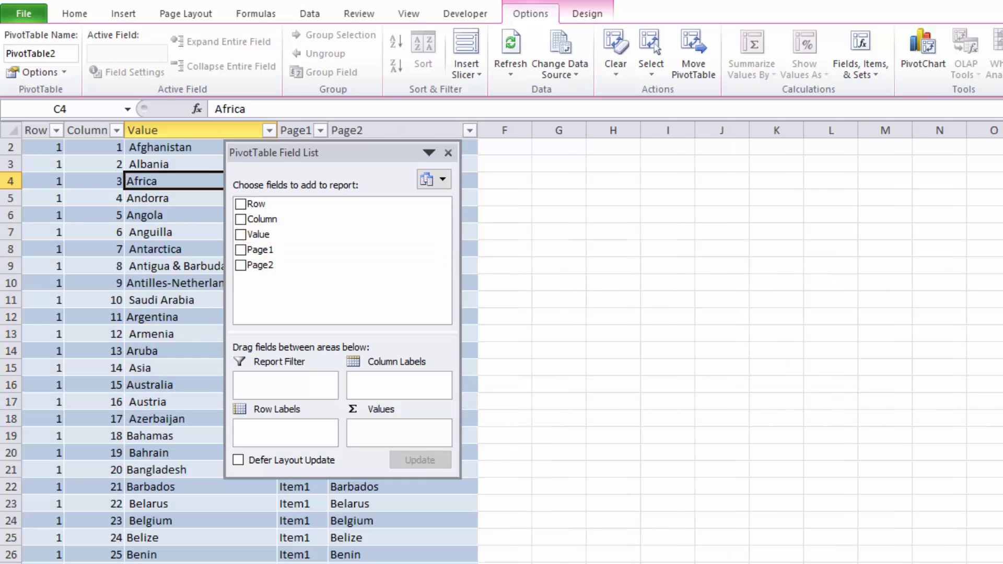
pyautogui.click(364, 164)
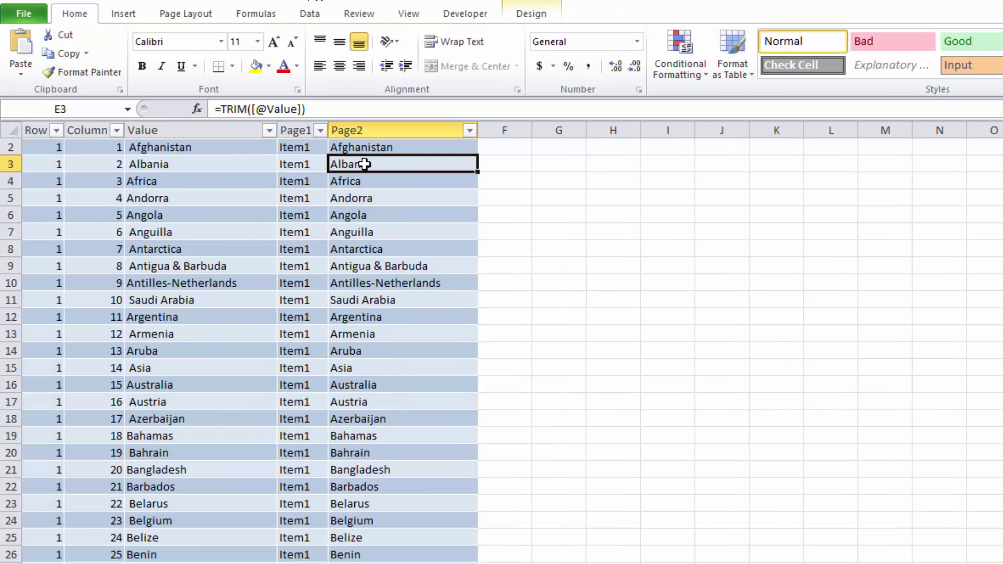
pyautogui.hotkey('ctrl', 'Home')
pyautogui.press('Right')
pyautogui.press('Right')
pyautogui.press('Right')
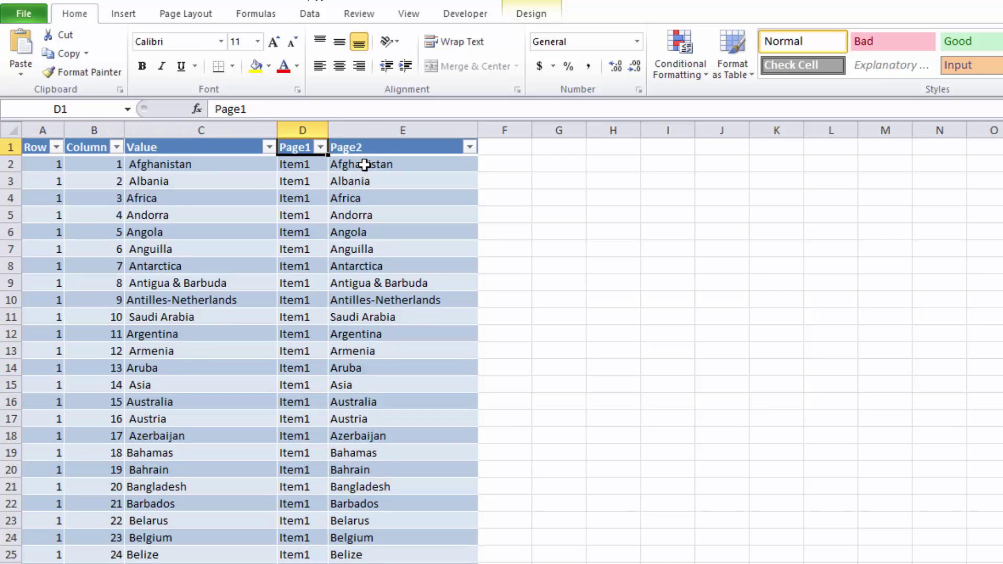
pyautogui.click(364, 164)
pyautogui.click(397, 150)
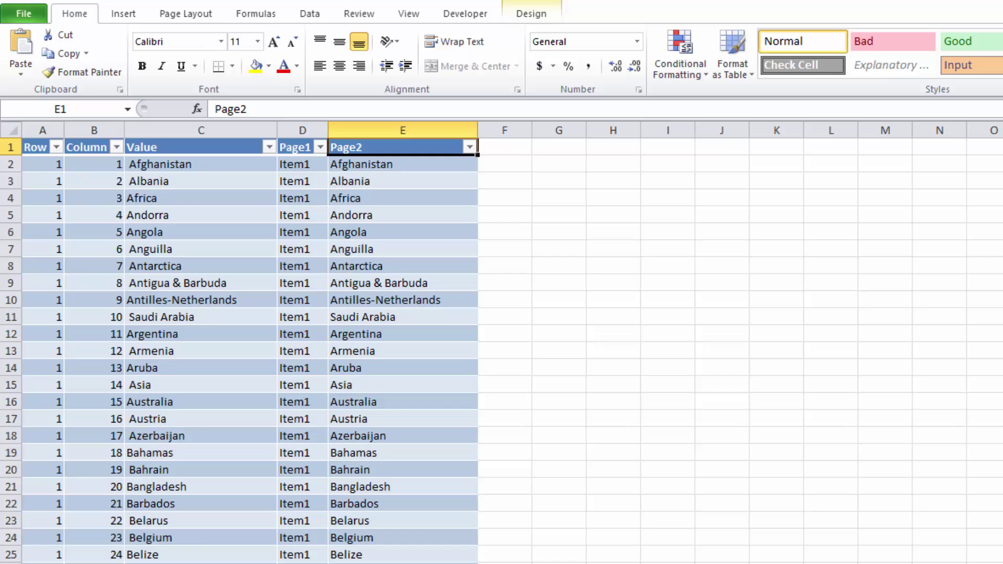
pyautogui.click(383, 297)
pyautogui.click(379, 150)
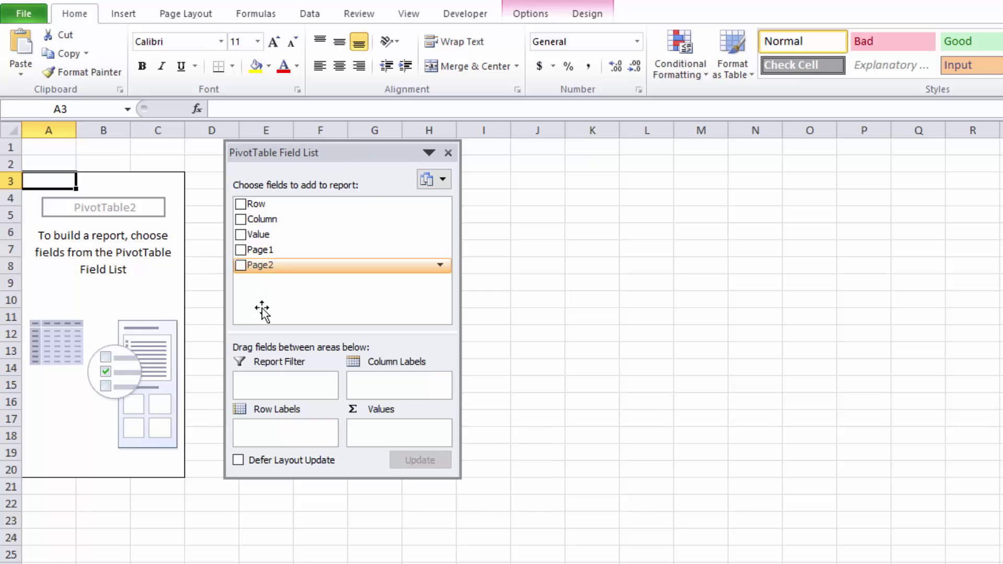
pyautogui.moveTo(262, 309); pyautogui.dragTo(287, 442)
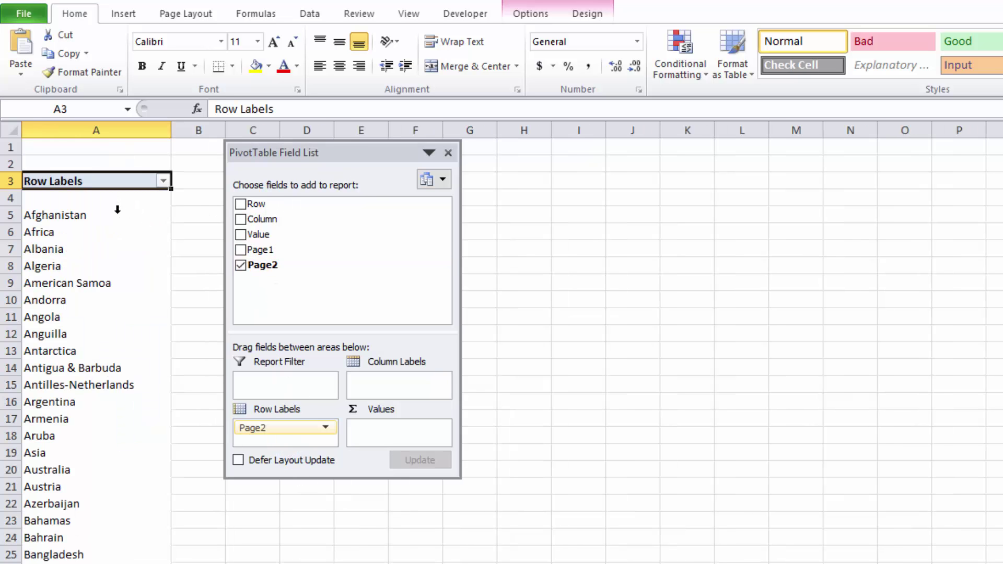
pyautogui.moveTo(274, 264); pyautogui.dragTo(375, 442)
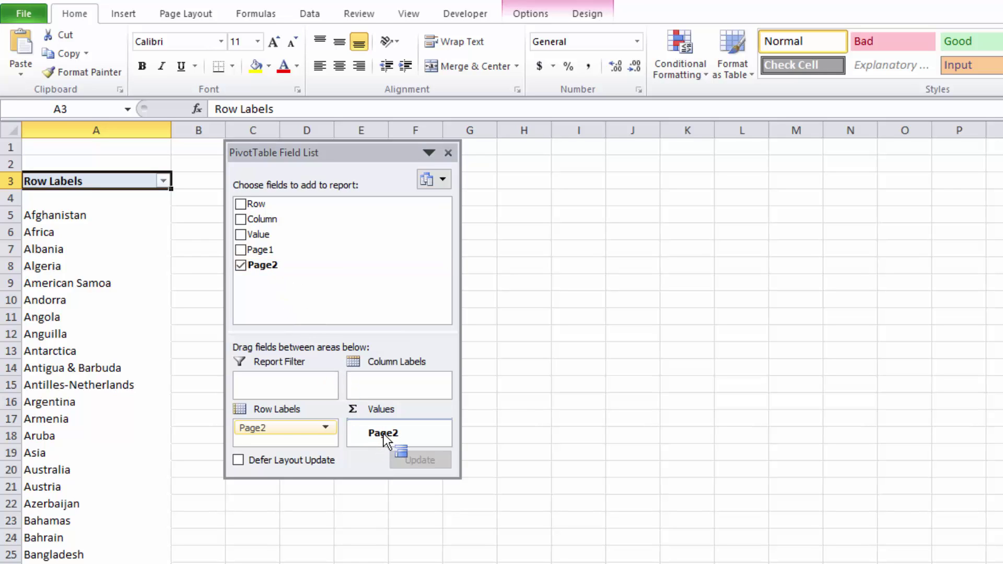
pyautogui.moveTo(384, 433); pyautogui.dragTo(384, 434)
pyautogui.moveTo(347, 152); pyautogui.dragTo(544, 162)
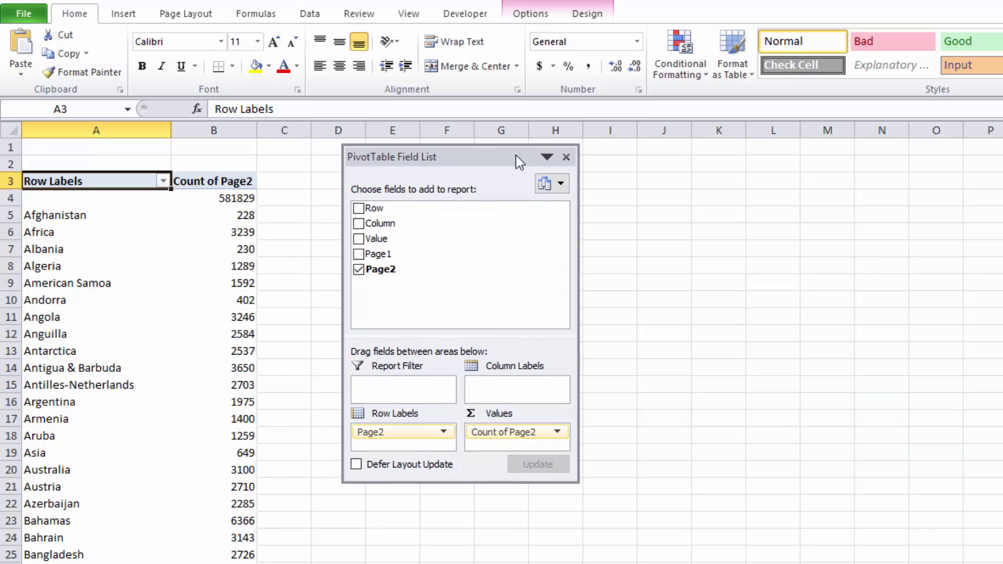
pyautogui.click(565, 157)
pyautogui.click(206, 214)
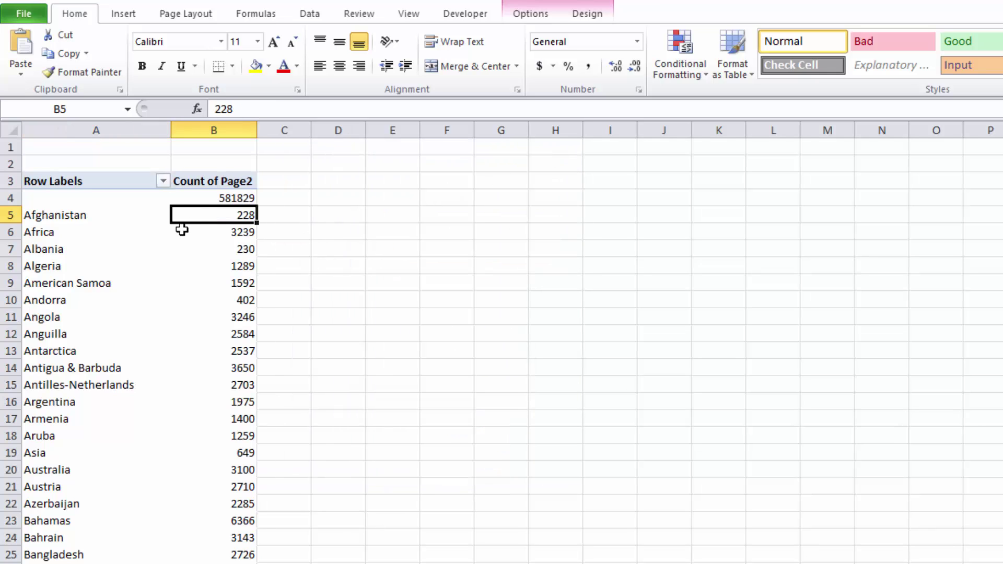
pyautogui.click(83, 223)
pyautogui.click(96, 241)
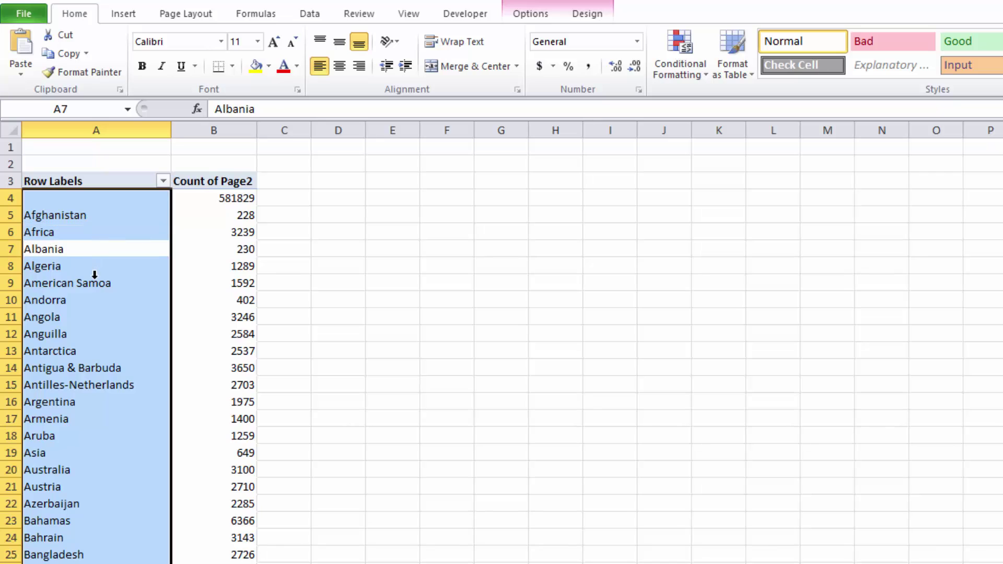
pyautogui.press('Up')
pyautogui.press('Up')
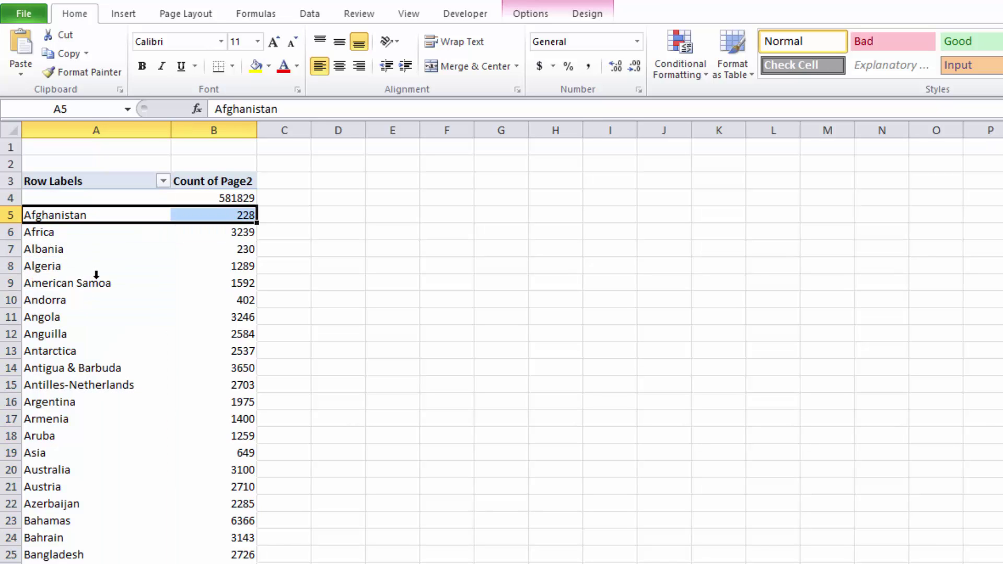
pyautogui.click(102, 270)
pyautogui.click(100, 230)
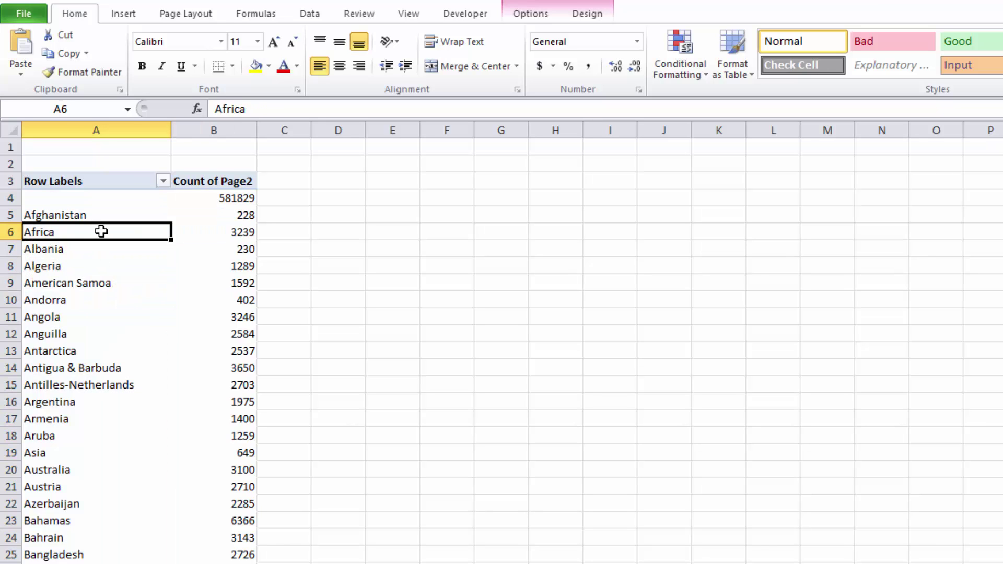
pyautogui.click(220, 230)
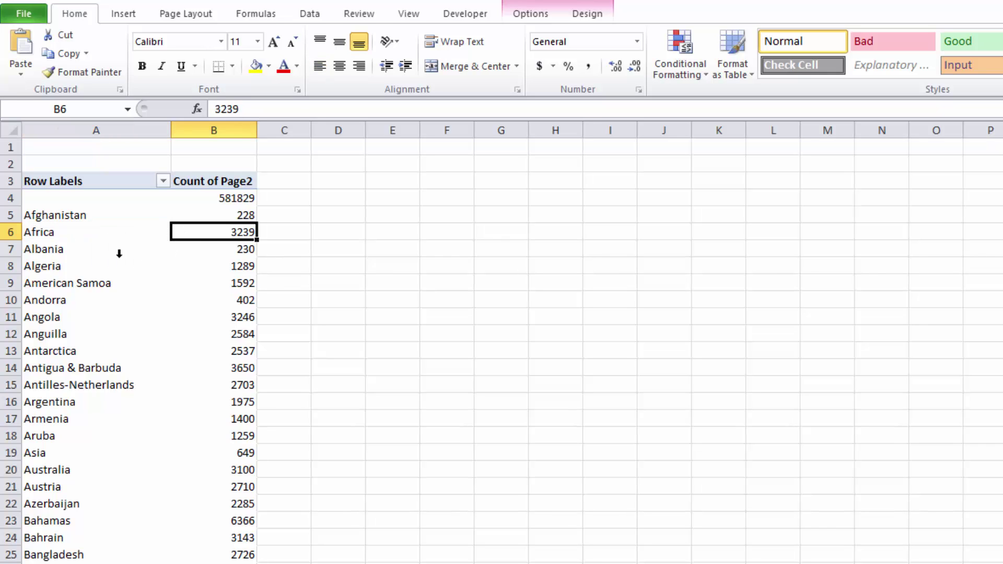
pyautogui.click(108, 276)
pyautogui.click(108, 284)
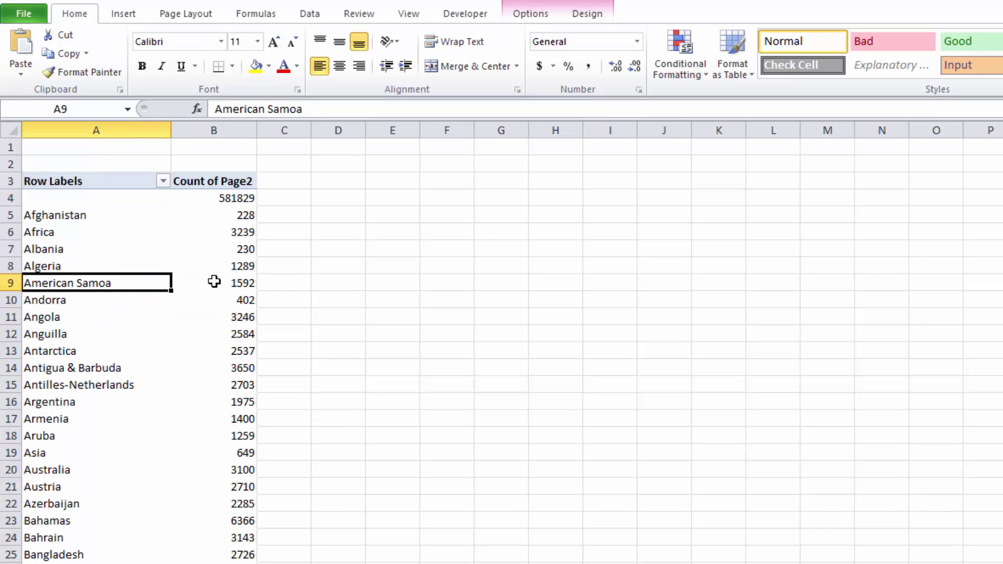
pyautogui.click(214, 282)
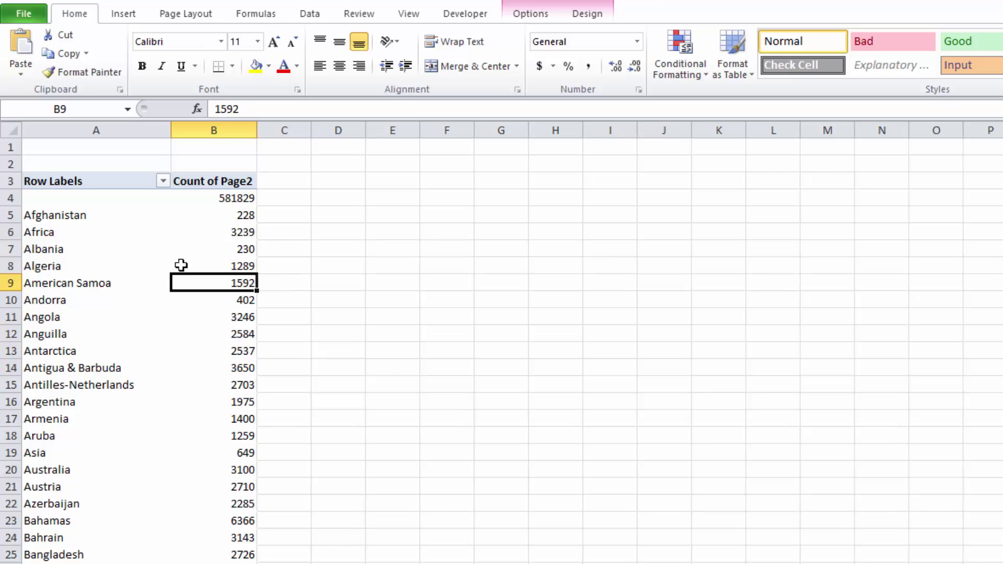
pyautogui.click(121, 225)
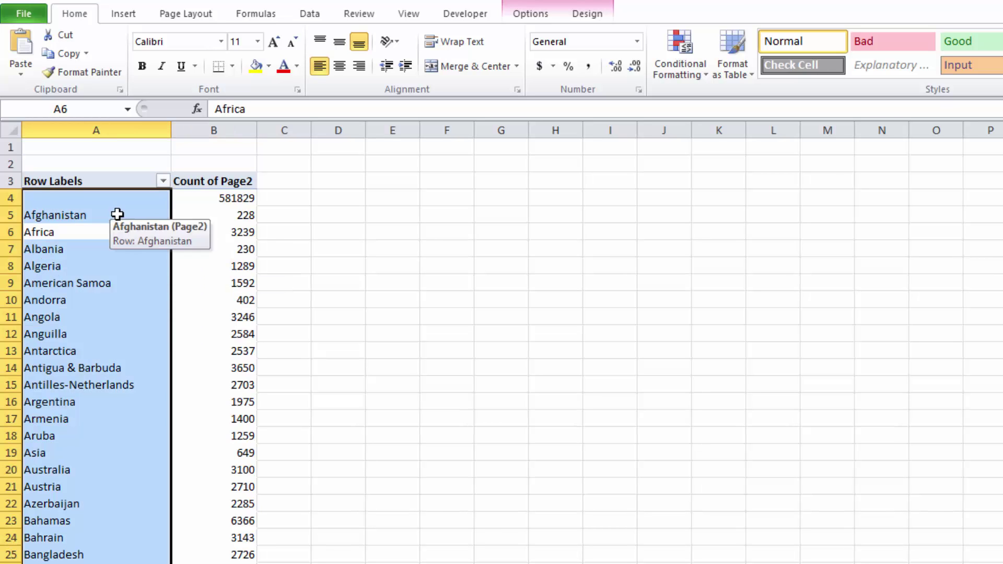
pyautogui.click(121, 221)
pyautogui.click(215, 215)
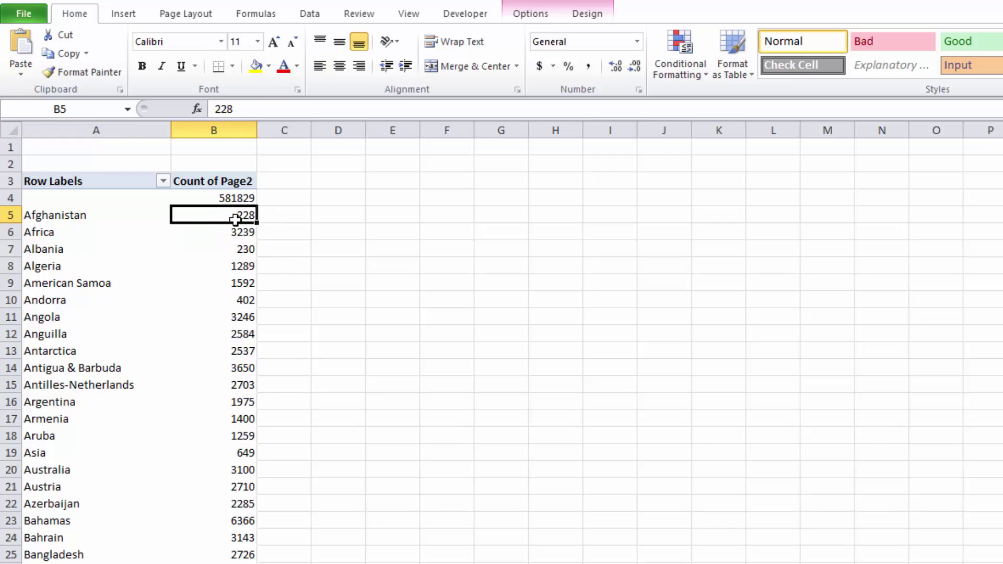
# Step: Filter the (blank) row label, with count 31829, out of the PivotTable's countries
pyautogui.click(164, 182)
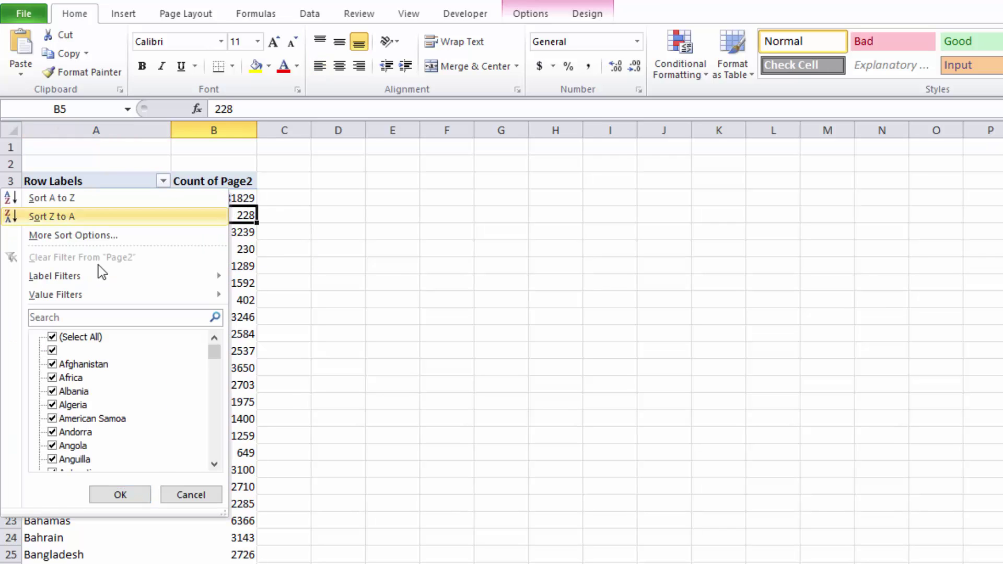
pyautogui.click(52, 351)
pyautogui.click(98, 494)
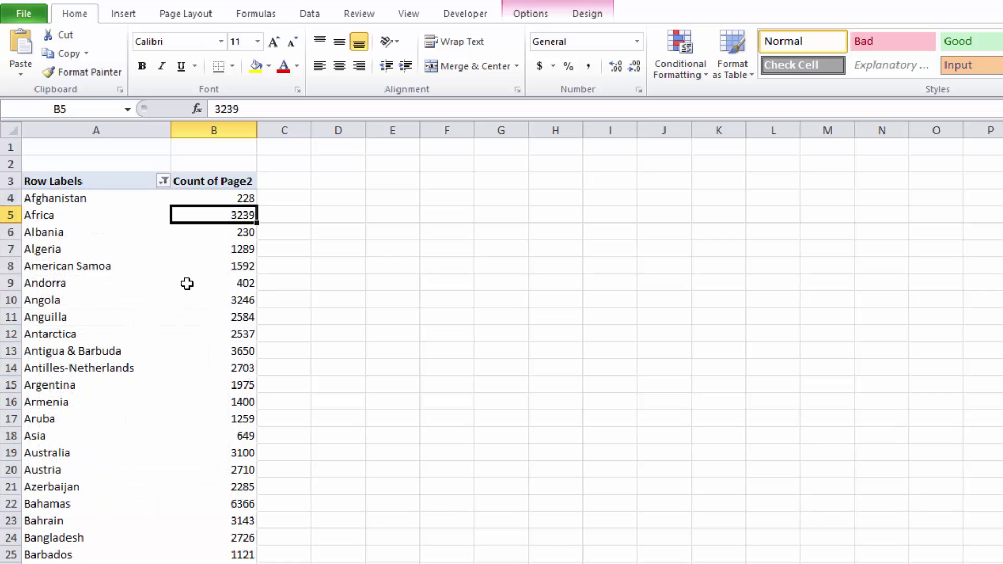
# Step: Select a cell in the Count of Page2 column to prepare for sorting
pyautogui.click(233, 181)
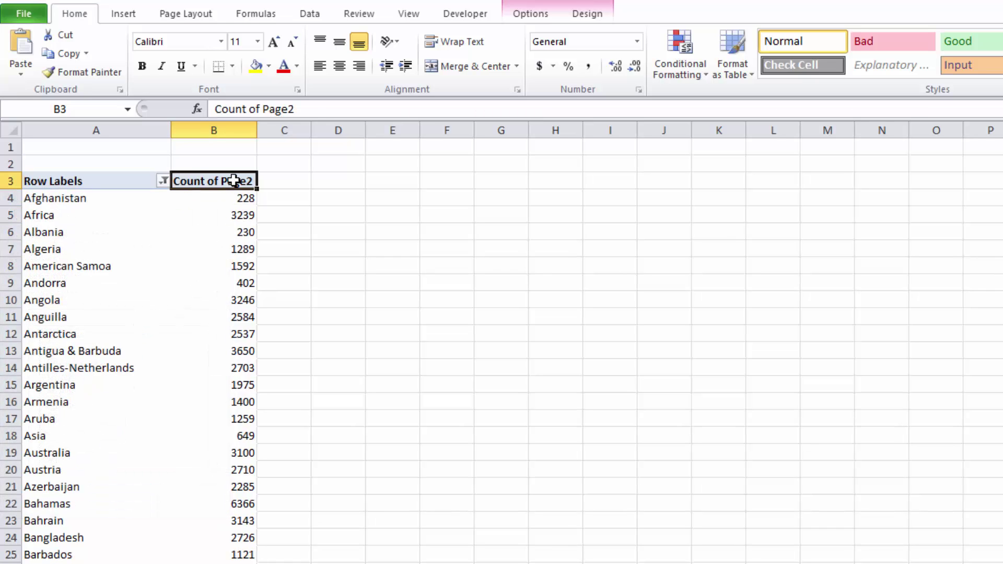
pyautogui.rightClick(234, 181)
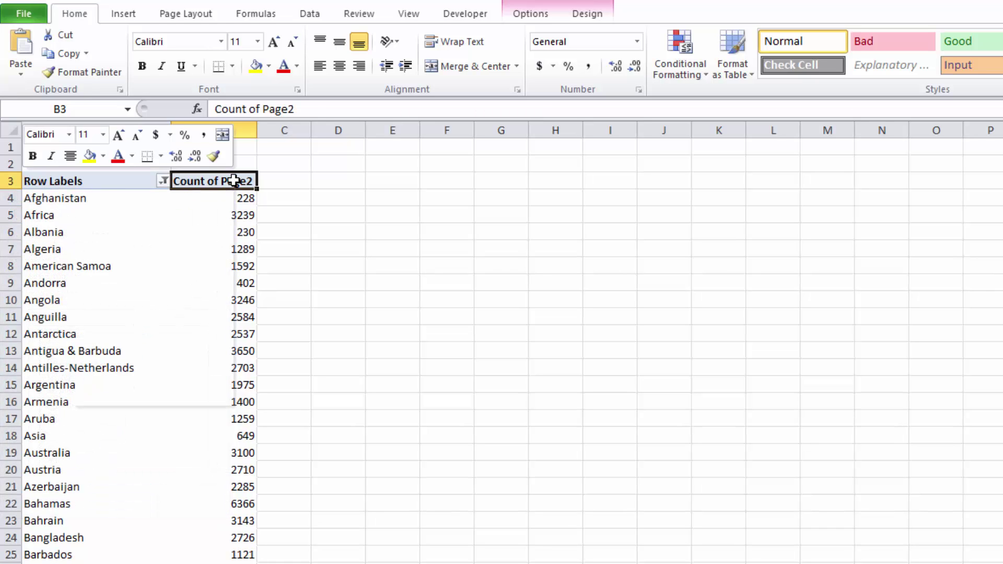
pyautogui.click(244, 345)
pyautogui.click(245, 302)
pyautogui.click(233, 215)
pyautogui.click(224, 249)
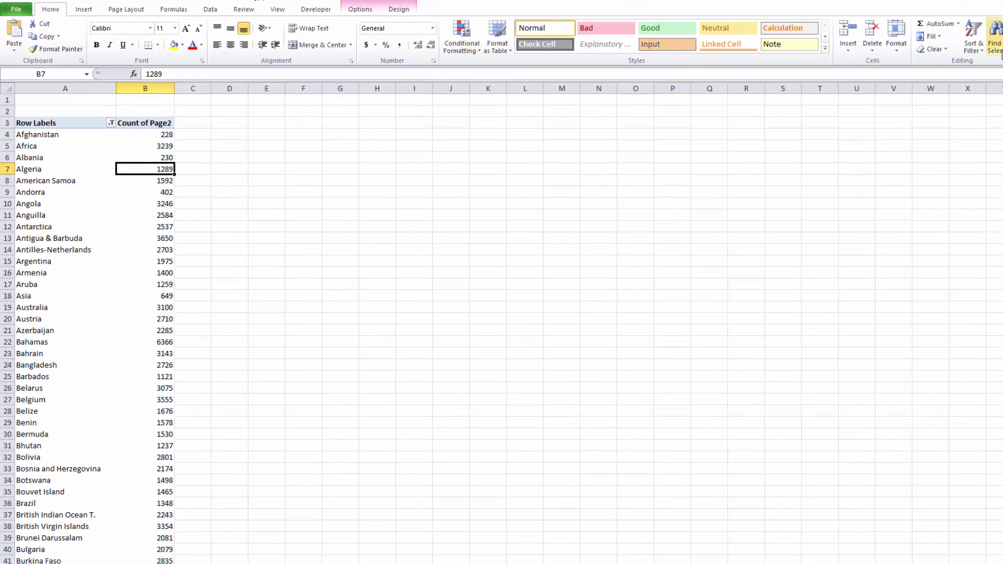
pyautogui.click(974, 37)
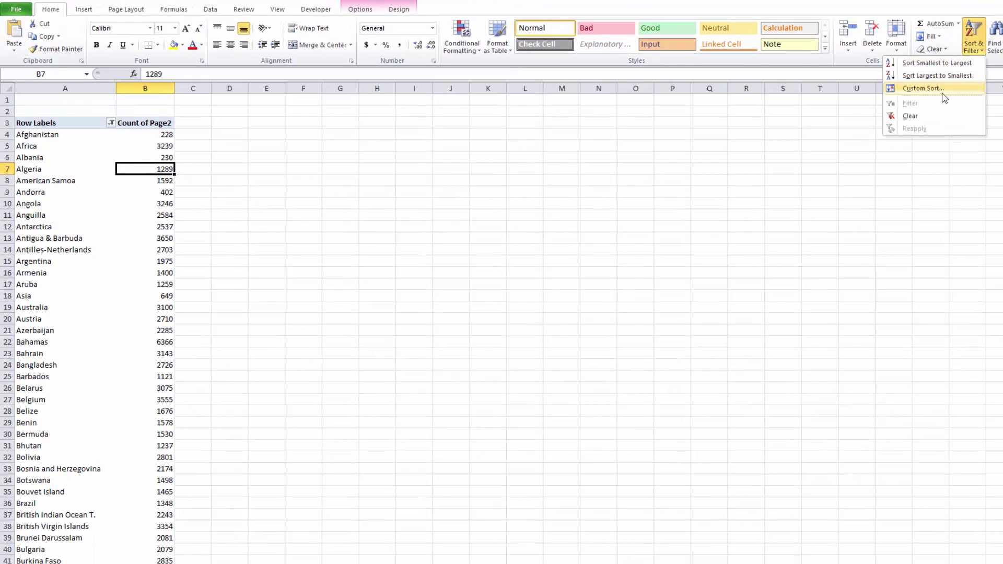
# Step: Sort countries by count largest to smallest and check the top entries
pyautogui.click(929, 76)
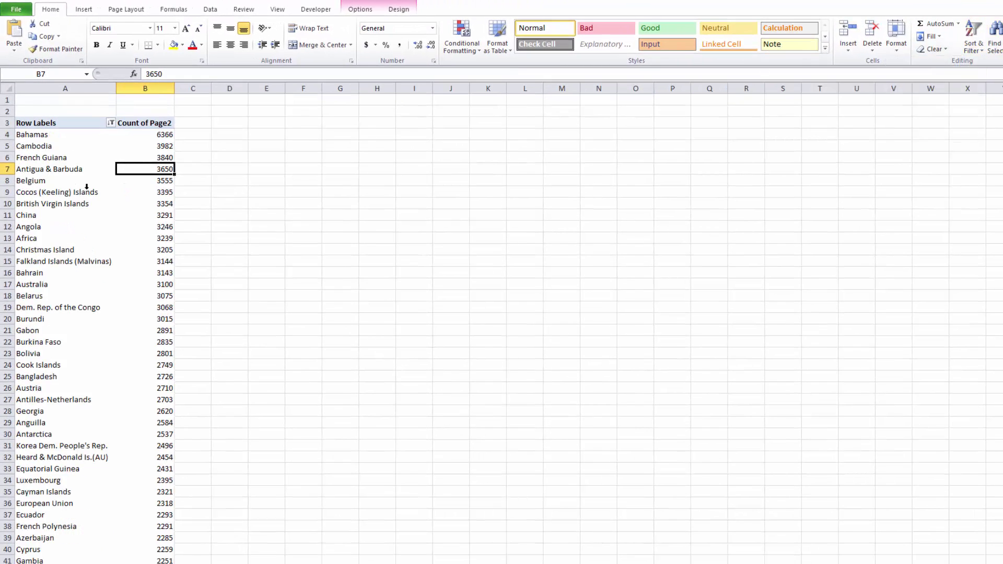
pyautogui.click(48, 150)
pyautogui.click(73, 157)
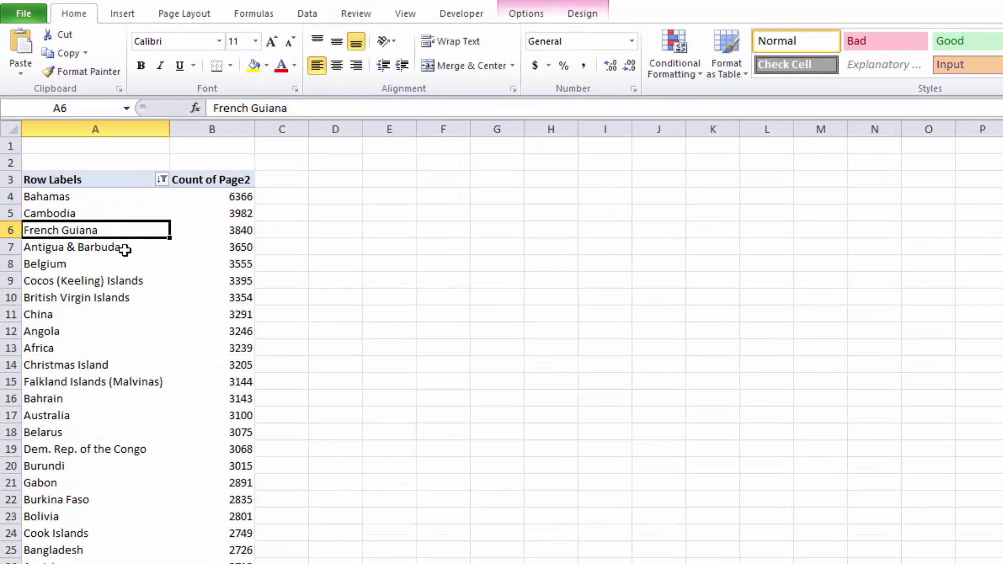
pyautogui.moveTo(82, 202); pyautogui.dragTo(245, 247)
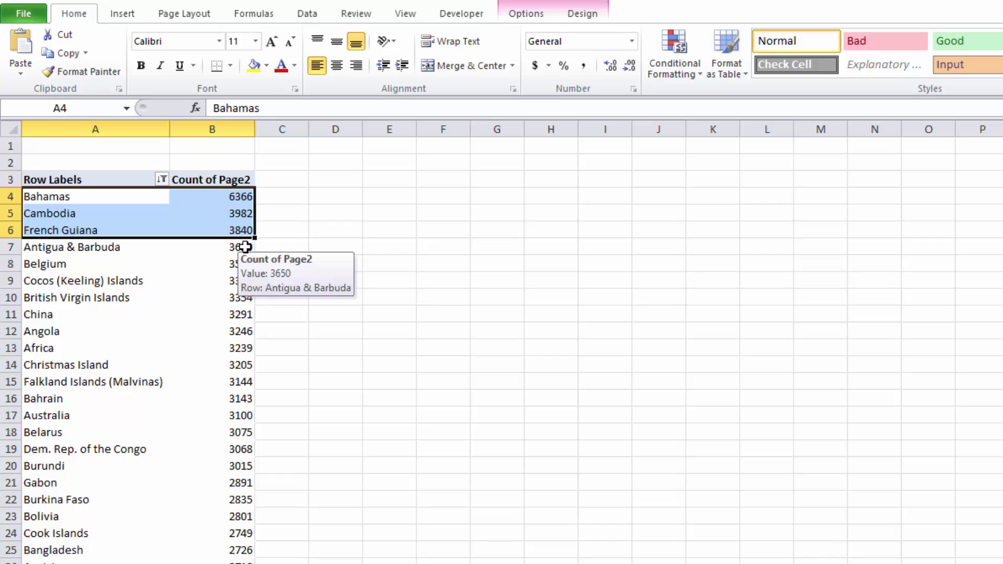
pyautogui.click(240, 282)
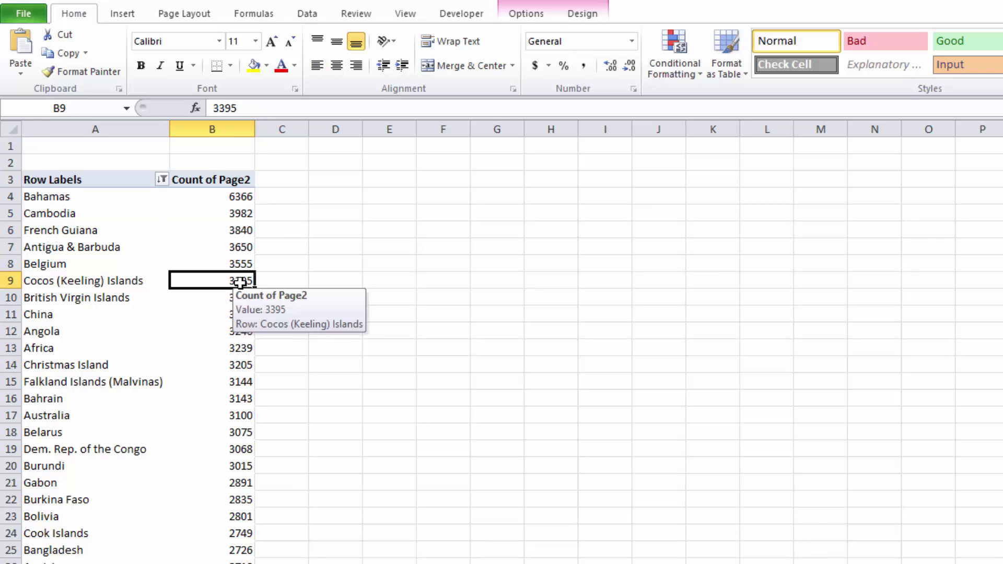
# Step: Check the bottom of the sorted list: Macedonia 20, then the Grand Total of 242868
pyautogui.hotkey('ctrl', 'Down')
pyautogui.press('Down')
pyautogui.press('Down')
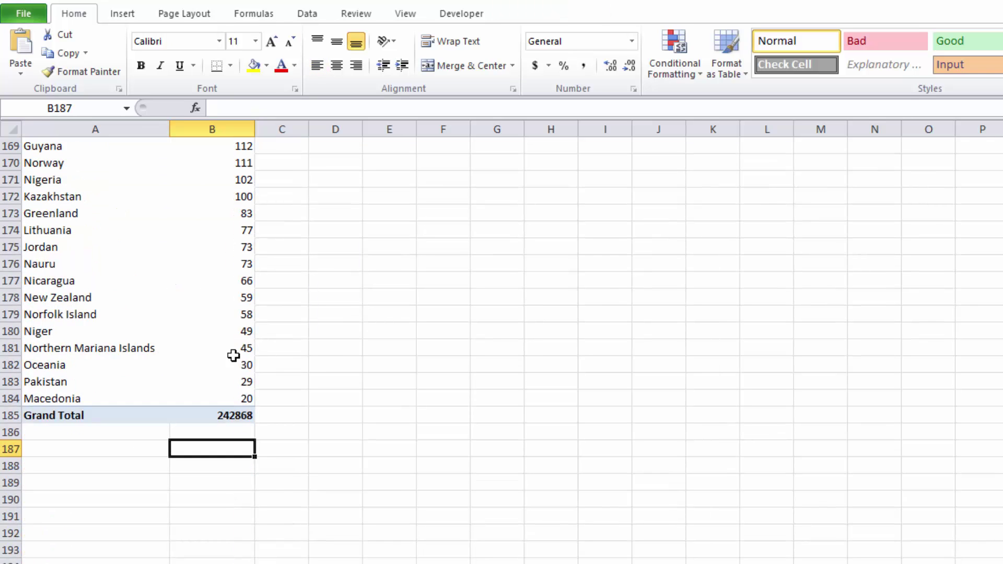
pyautogui.click(67, 398)
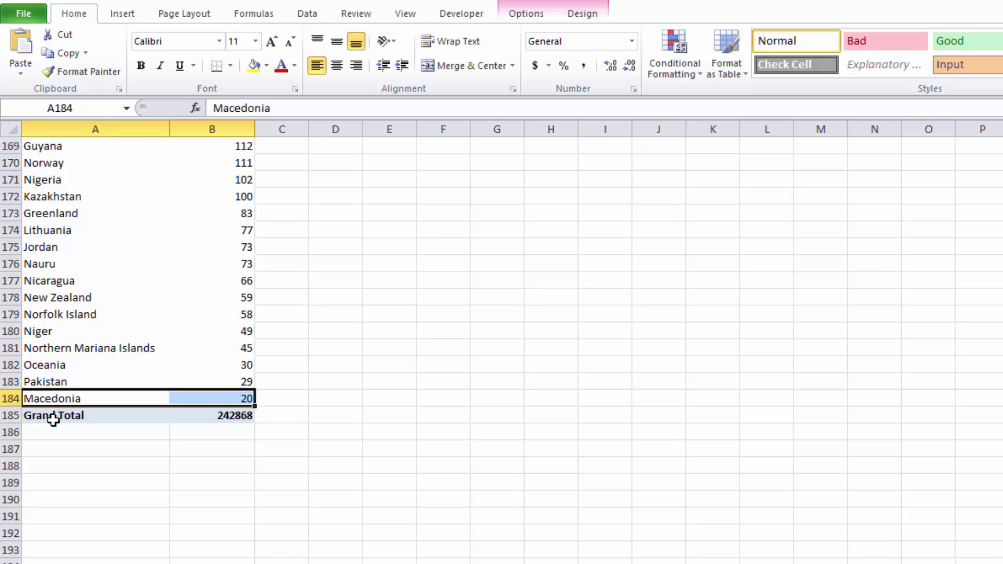
pyautogui.press('Right')
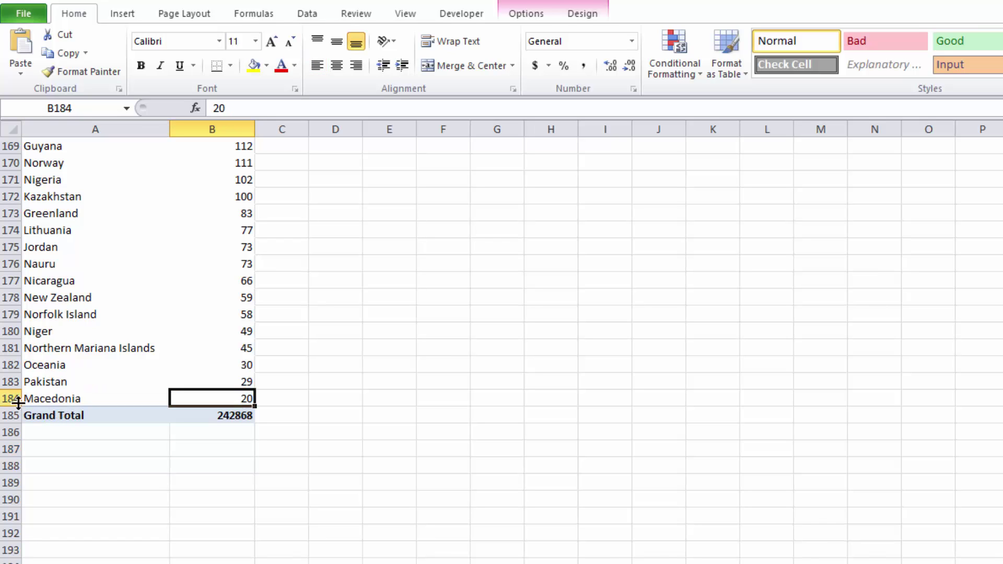
pyautogui.click(84, 402)
pyautogui.hotkey('ctrl', 'shift', 'Up')
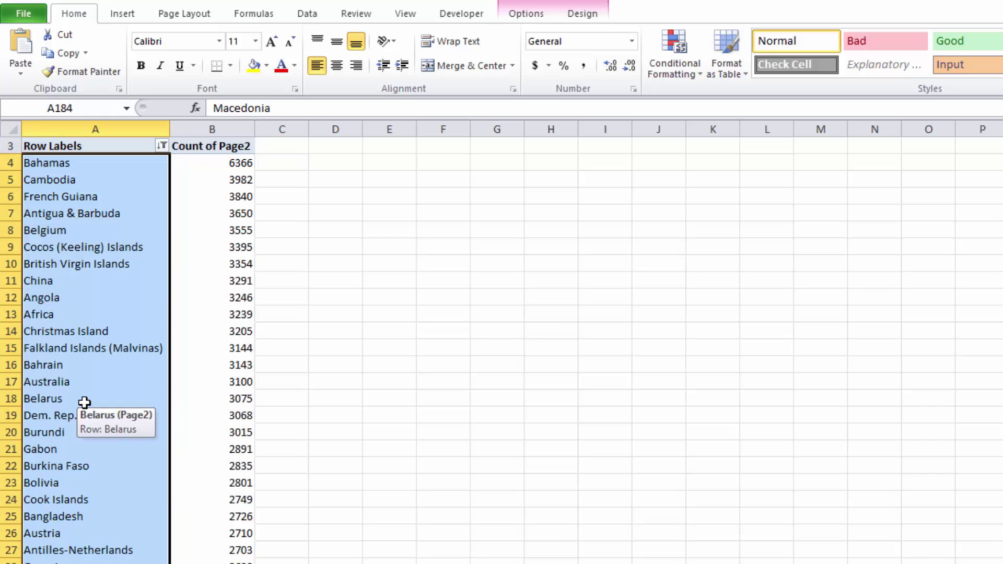
pyautogui.scroll(-1, 146, 437)
pyautogui.scroll(2, 145, 438)
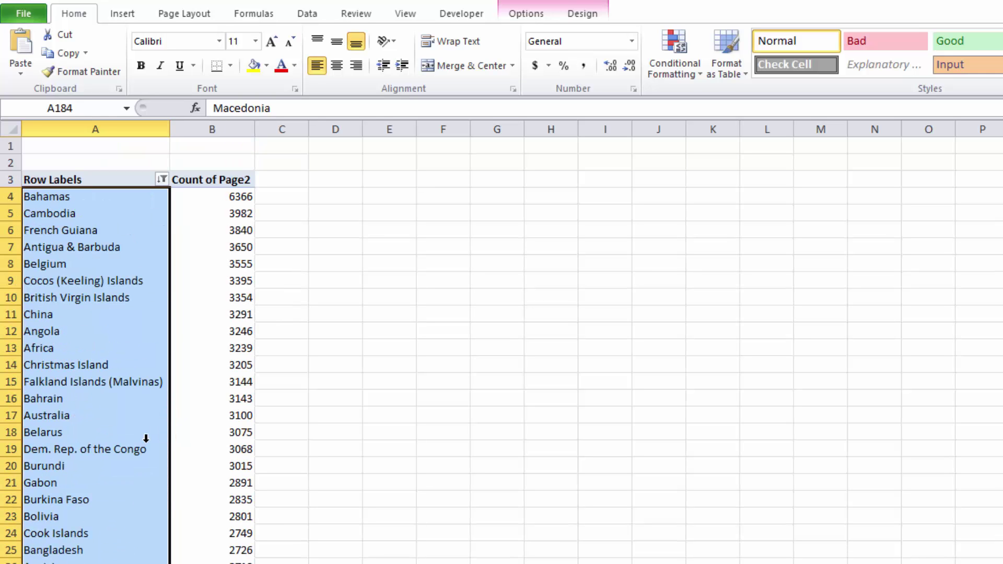
pyautogui.click(111, 370)
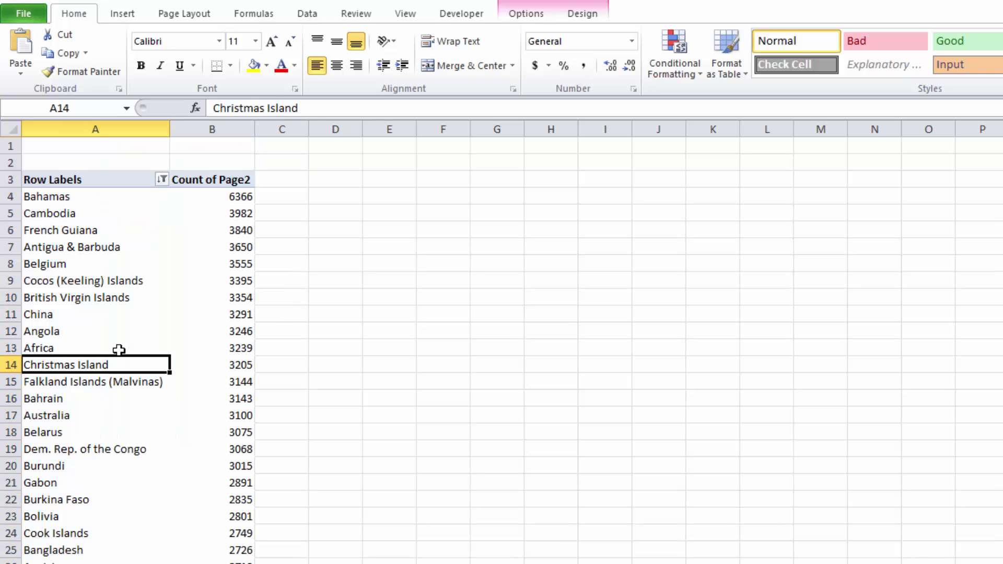
pyautogui.hotkey('ctrl', 'Down')
pyautogui.scroll(-10, 143, 376)
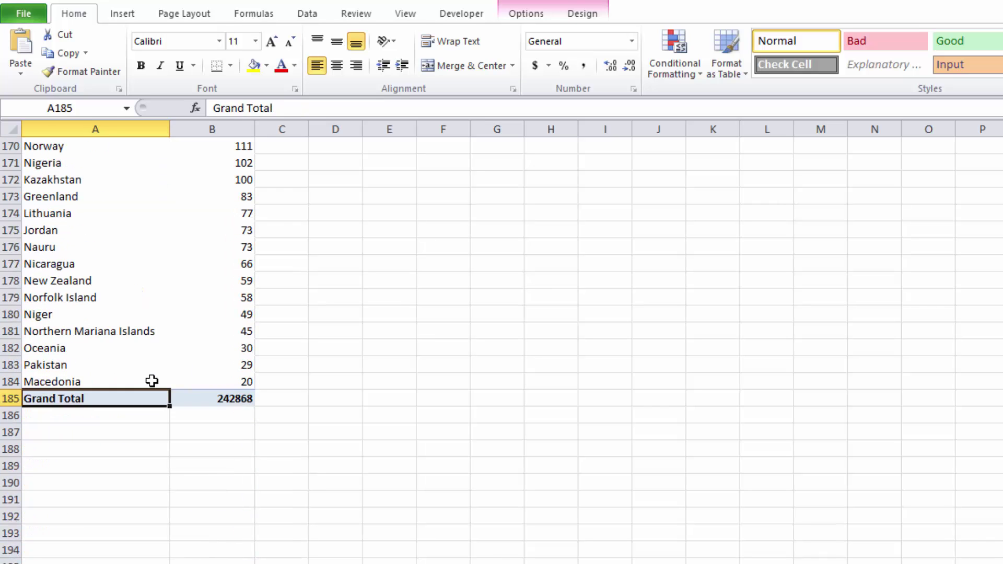
pyautogui.click(210, 296)
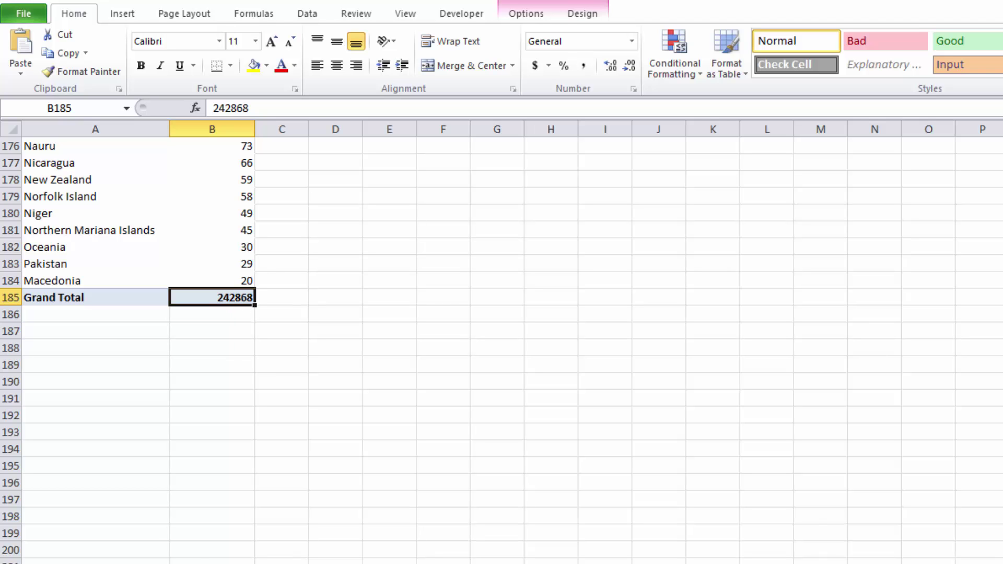
# Step: Browse the raw country data sheet from its bottom back to the top
pyautogui.hotkey('ctrl', 'pagedown')
pyautogui.click(93, 499)
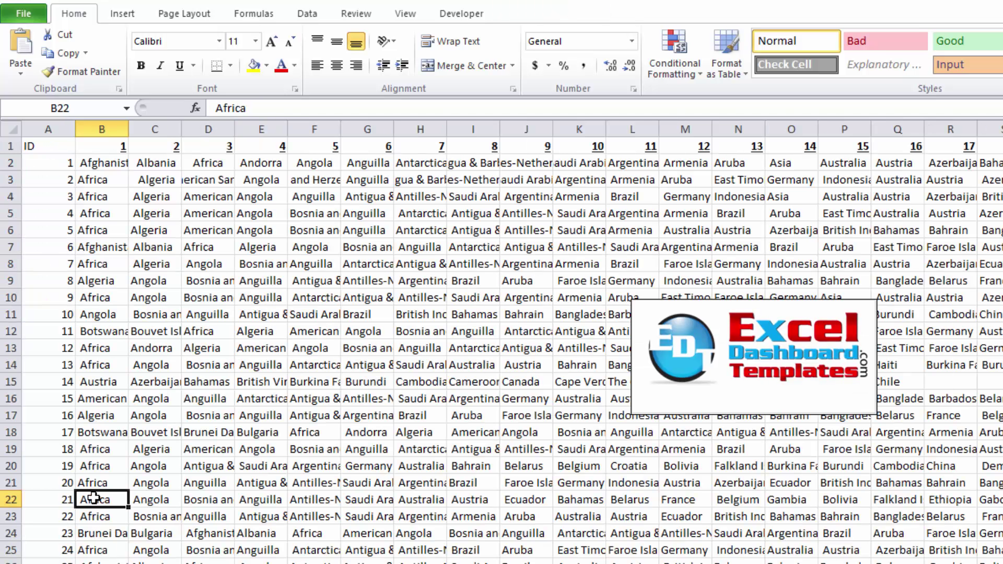
pyautogui.press('Left')
pyautogui.press('Right')
pyautogui.hotkey('ctrl', 'Down')
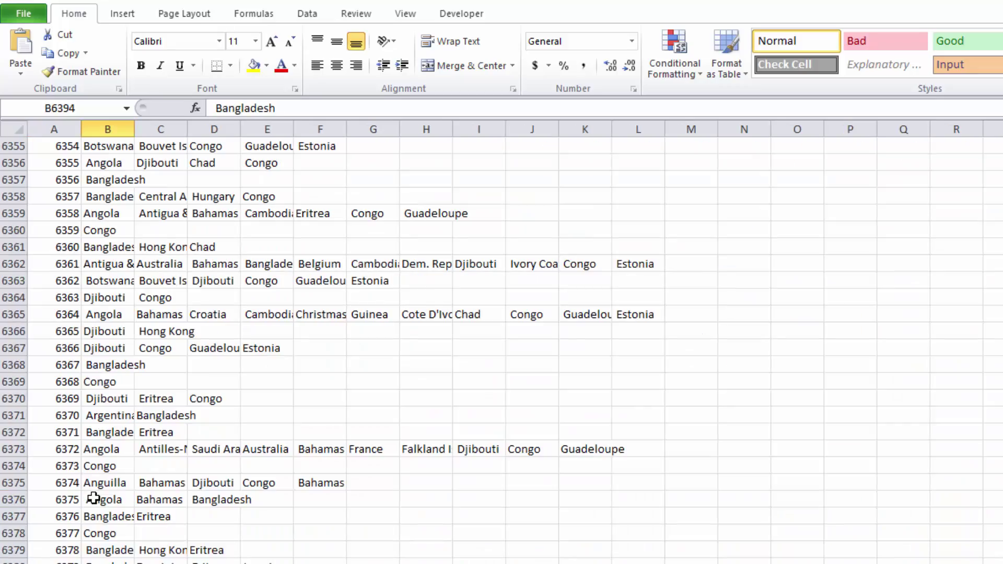
pyautogui.press('pageup')
pyautogui.press('pageup')
pyautogui.press('pageup')
pyautogui.press('pageup')
pyautogui.press('pageup')
pyautogui.press('pageup')
pyautogui.press('pageup')
pyautogui.press('pageup')
pyautogui.press('pageup')
pyautogui.press('pageup')
pyautogui.press('pageup')
pyautogui.press('pageup')
pyautogui.press('pageup')
pyautogui.press('pageup')
pyautogui.press('pageup')
pyautogui.press('pageup')
pyautogui.press('pageup')
pyautogui.press('pageup')
pyautogui.press('pageup')
pyautogui.press('pageup')
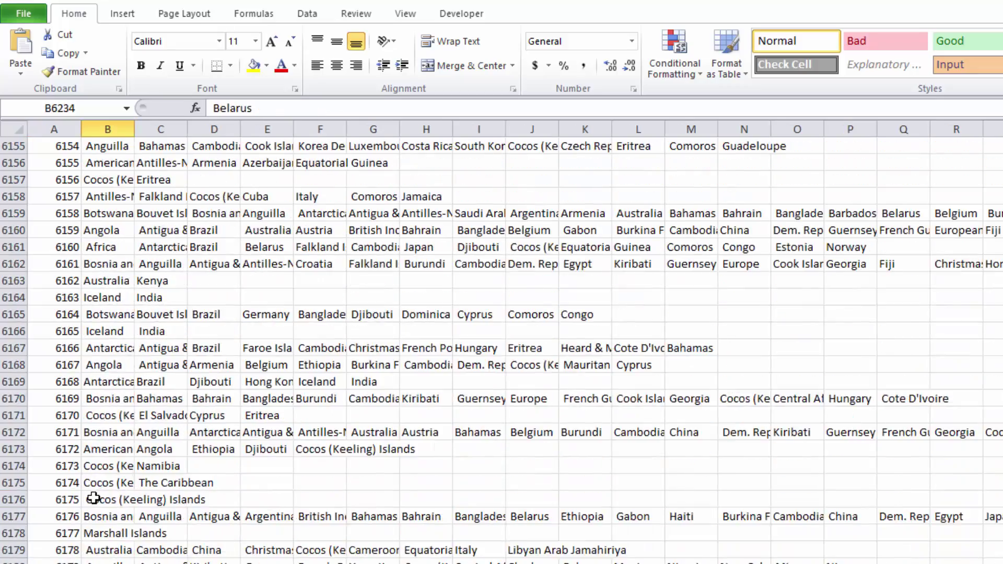
pyautogui.press('pageup')
pyautogui.press('pageup')
pyautogui.press('pageup')
pyautogui.press('pageup')
pyautogui.press('pageup')
pyautogui.press('pageup')
pyautogui.press('pageup')
pyautogui.press('pageup')
pyautogui.press('pageup')
pyautogui.press('pageup')
pyautogui.press('pageup')
pyautogui.press('pageup')
pyautogui.press('pageup')
pyautogui.press('pageup')
pyautogui.press('pageup')
pyautogui.press('pageup')
pyautogui.press('pageup')
pyautogui.press('pageup')
pyautogui.press('pageup')
pyautogui.press('pageup')
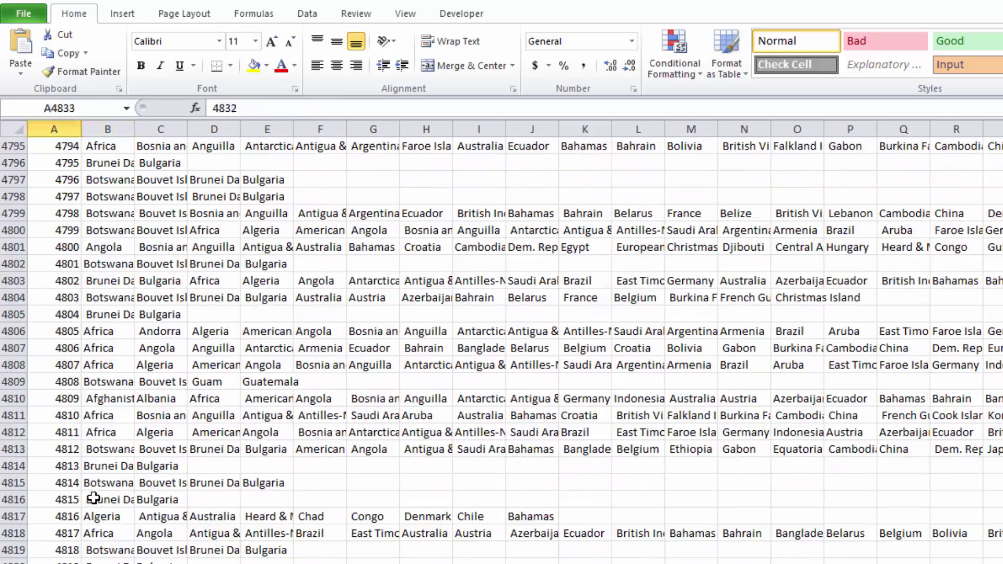
pyautogui.hotkey('ctrl', 'Home')
pyautogui.press('pagedown')
pyautogui.press('pagedown')
pyautogui.press('pagedown')
pyautogui.press('pagedown')
pyautogui.press('pagedown')
pyautogui.press('pagedown')
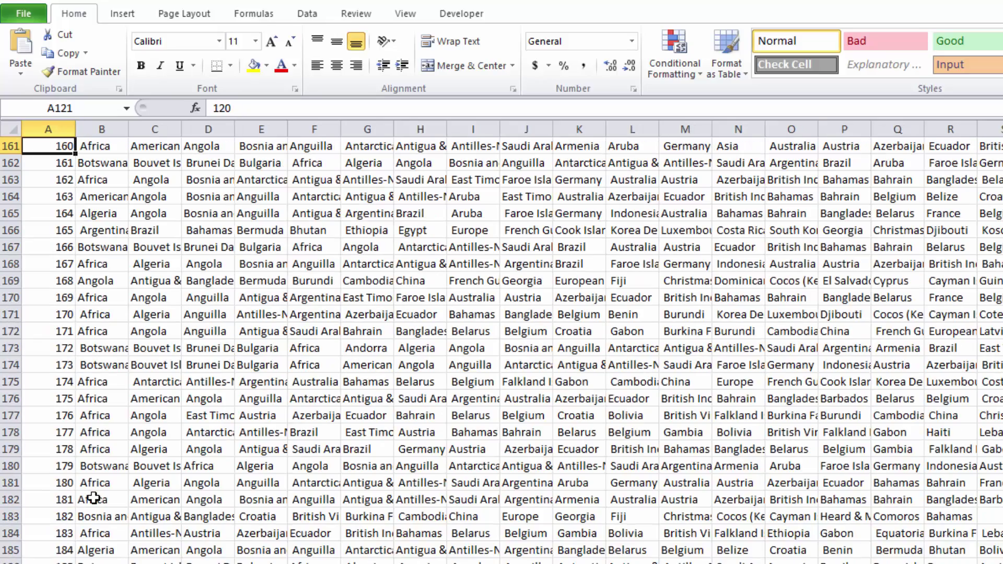
# Step: Go to A4300 with F5 and inspect the blank cells in row 4299
pyautogui.press('F5')
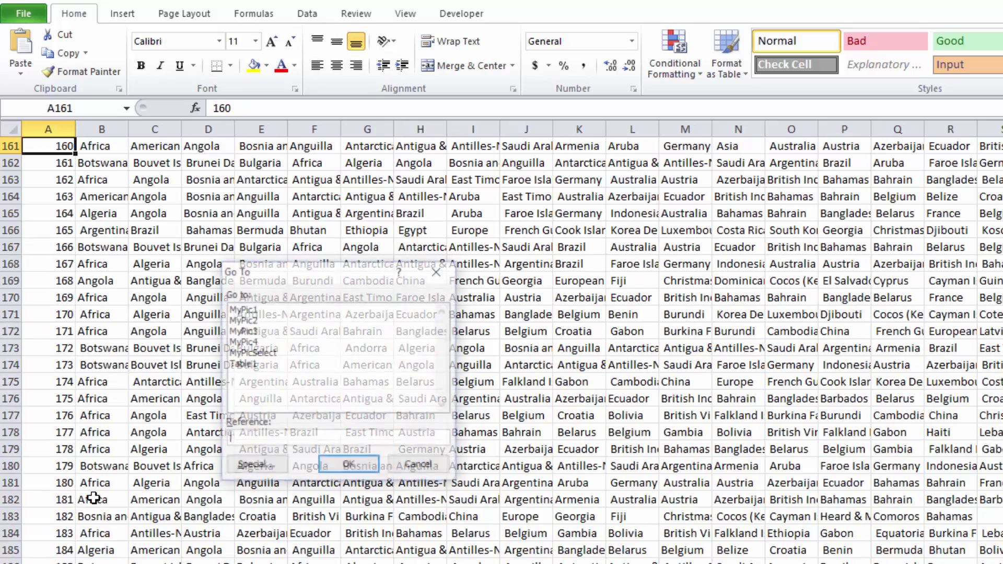
pyautogui.write('a4300')
pyautogui.press('Return')
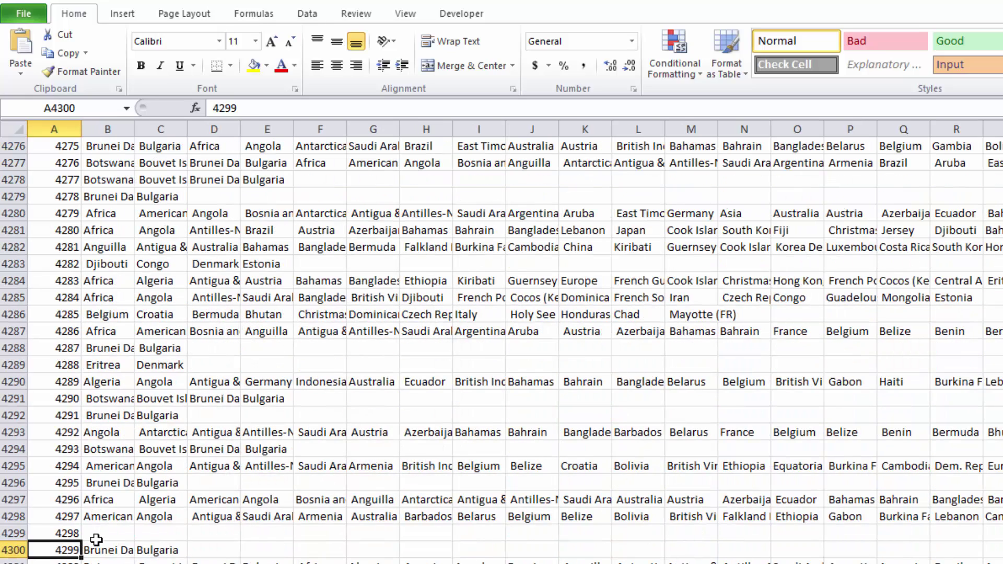
pyautogui.click(96, 536)
pyautogui.hotkey('ctrl', 'shift', 'Right')
pyautogui.click(15, 534)
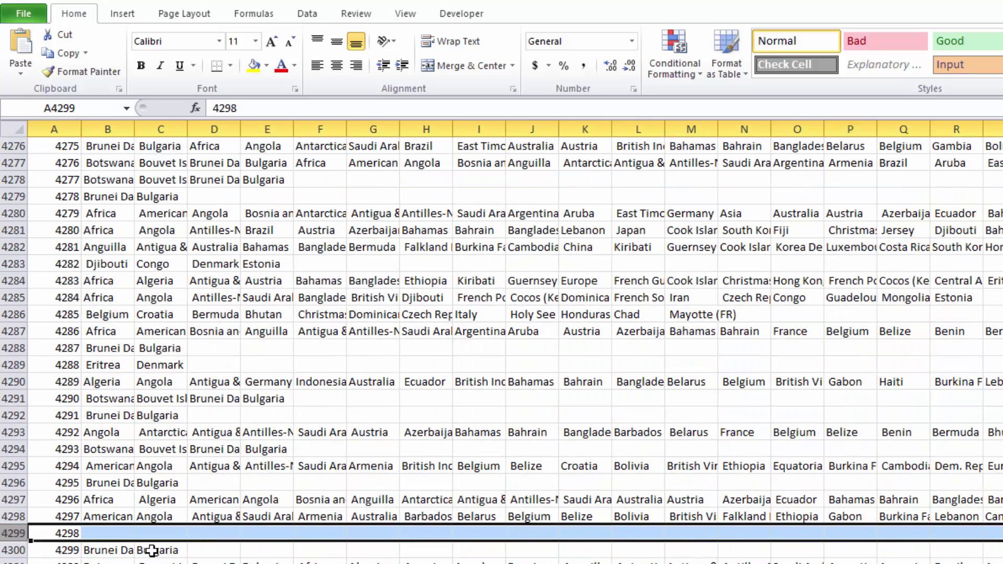
pyautogui.click(133, 553)
pyautogui.moveTo(121, 535); pyautogui.dragTo(445, 533)
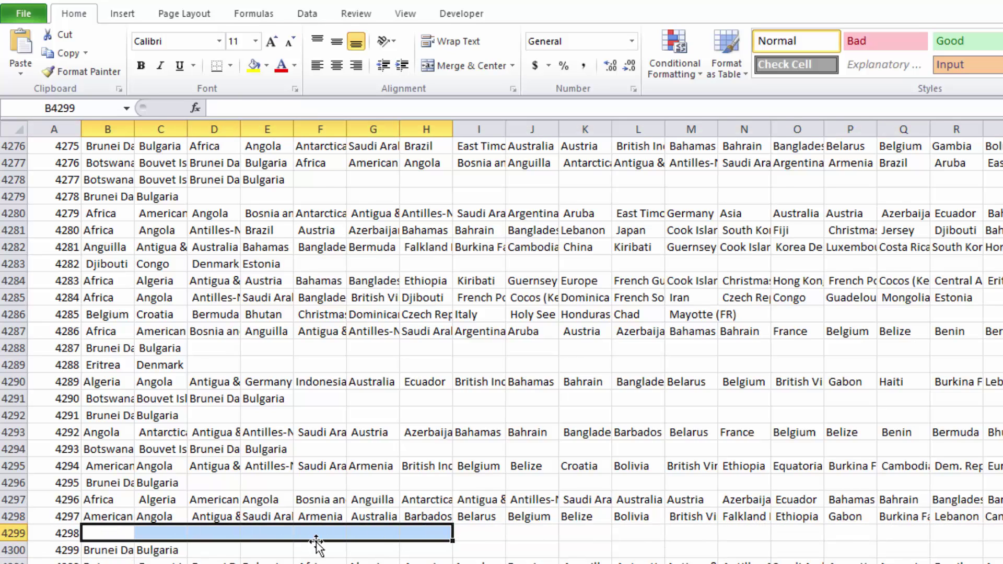
pyautogui.scroll(-1, 317, 544)
pyautogui.click(121, 501)
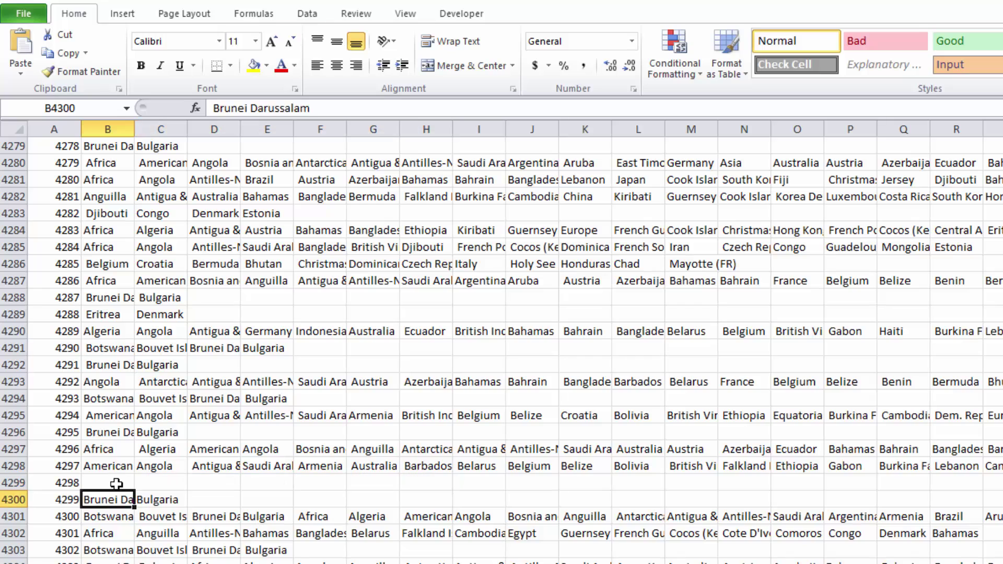
pyautogui.click(116, 484)
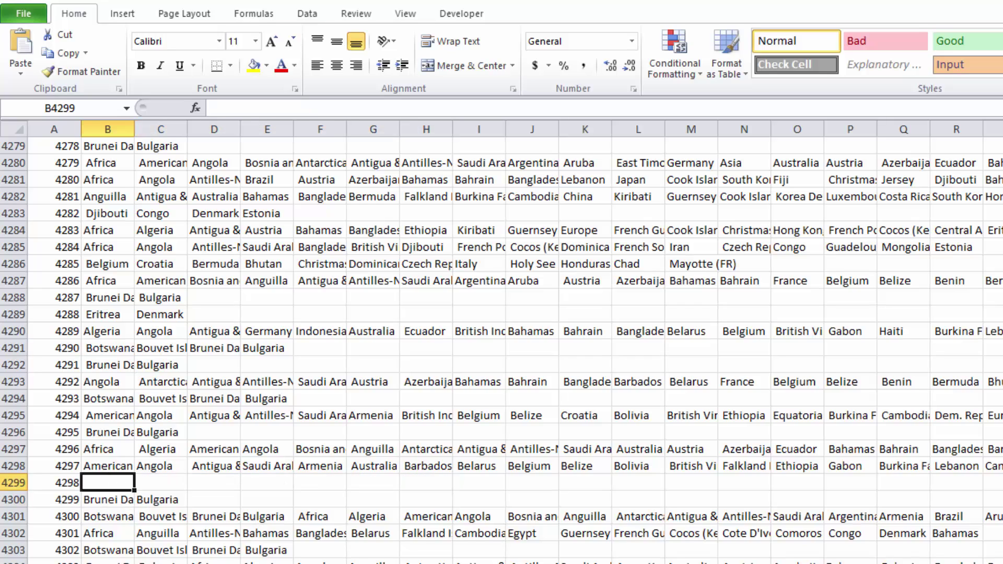
# Step: Return to the PivotTable, check the 242868 Grand Total, then view its top
pyautogui.hotkey('ctrl', 'pageup')
pyautogui.click(149, 326)
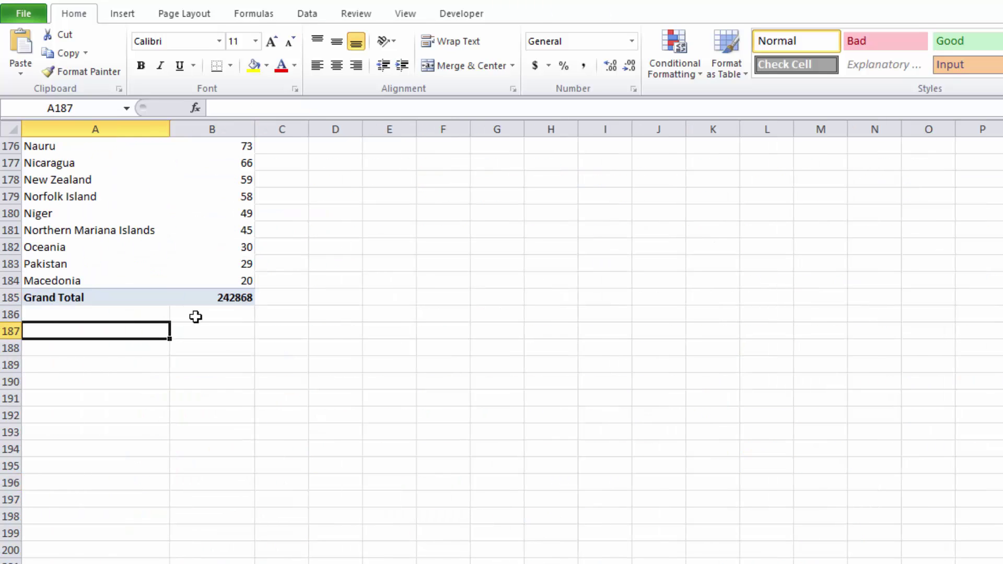
pyautogui.click(225, 294)
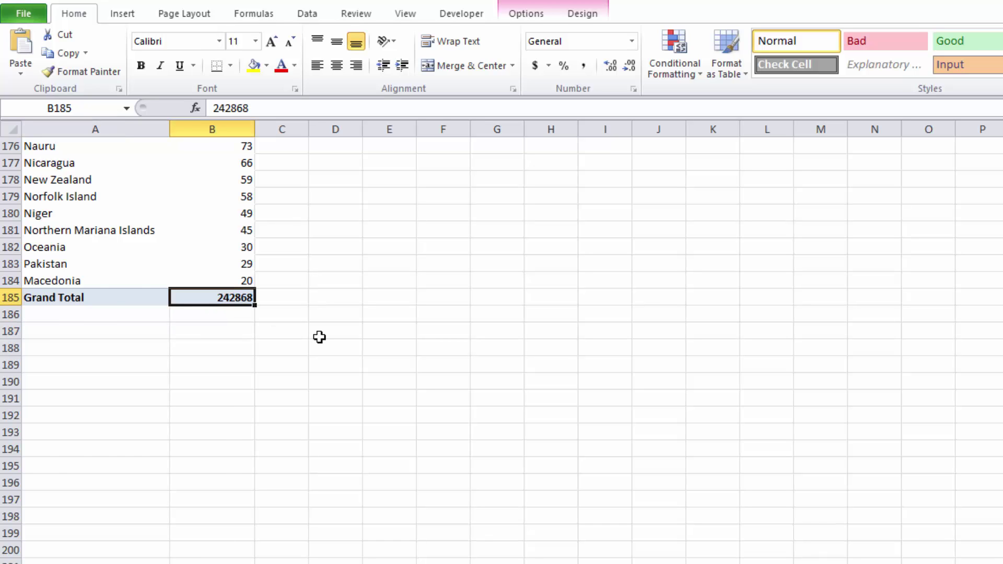
pyautogui.hotkey('ctrl', 'Home')
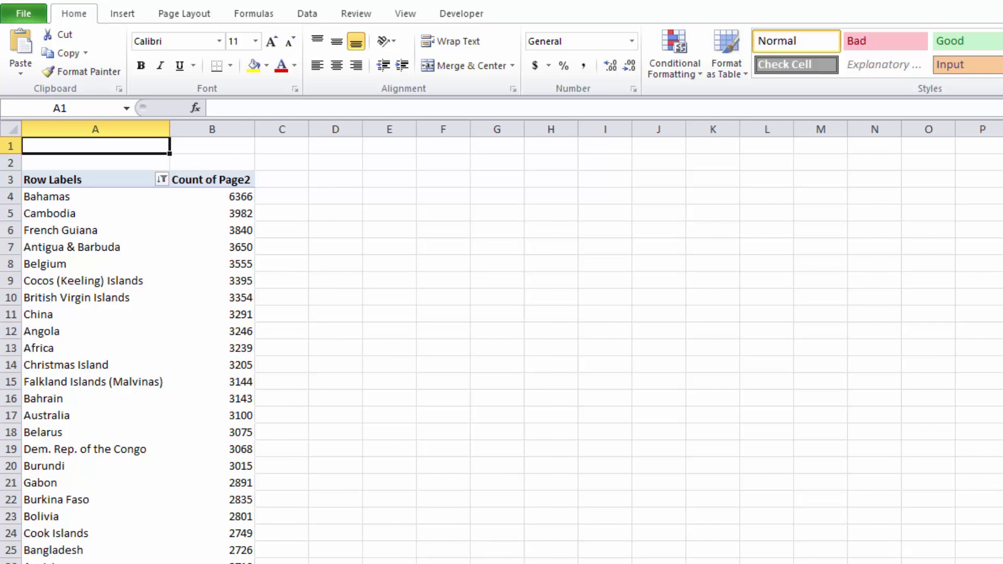
pyautogui.hotkey('ctrl', 'pagedown')
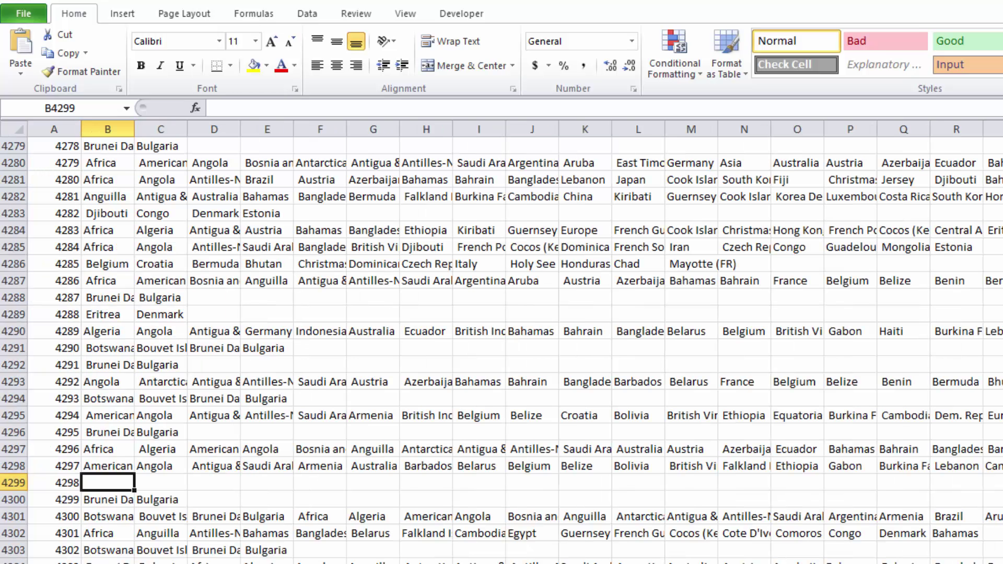
pyautogui.hotkey('ctrl', 'Home')
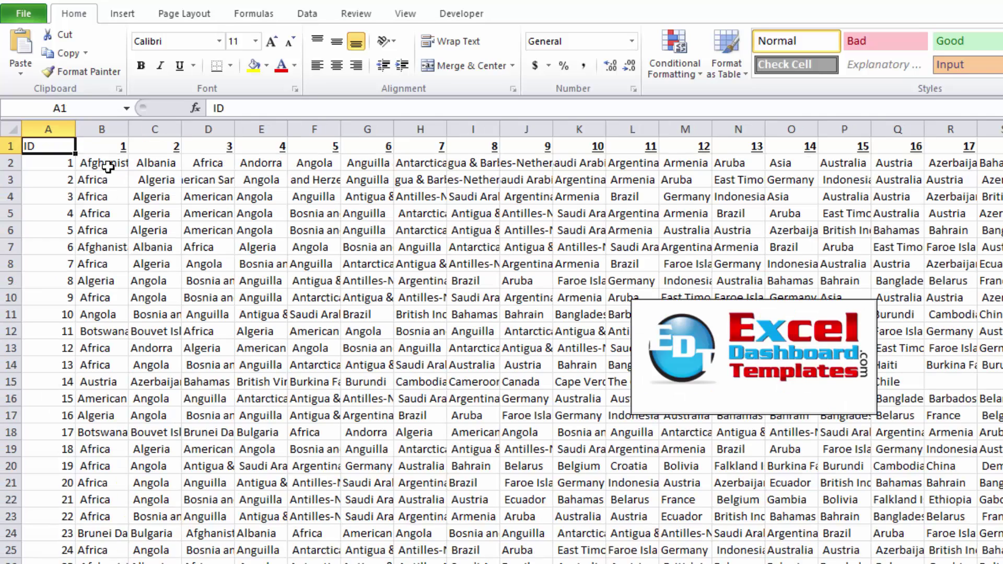
pyautogui.click(107, 166)
pyautogui.moveTo(93, 164); pyautogui.dragTo(102, 418)
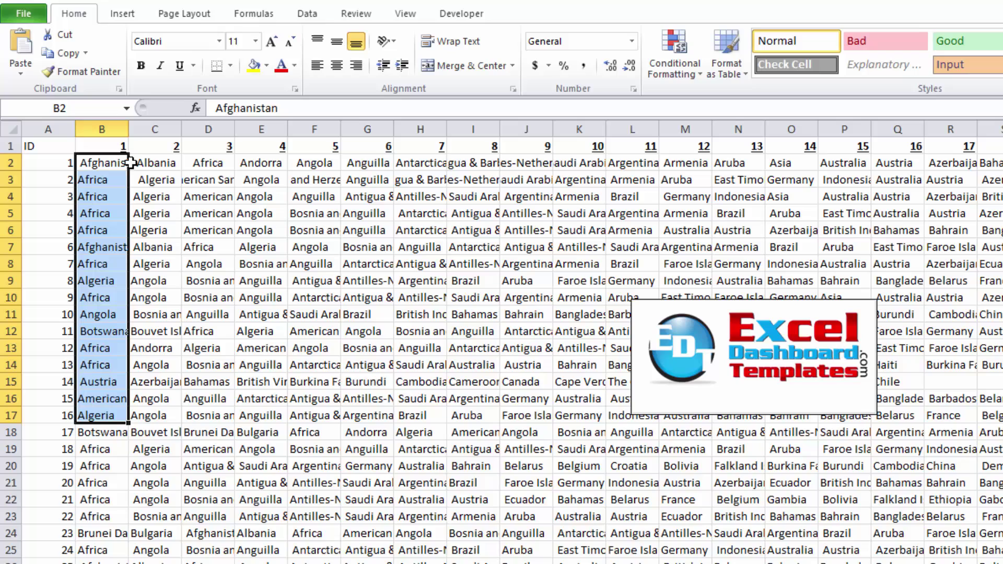
pyautogui.click(308, 14)
pyautogui.click(204, 245)
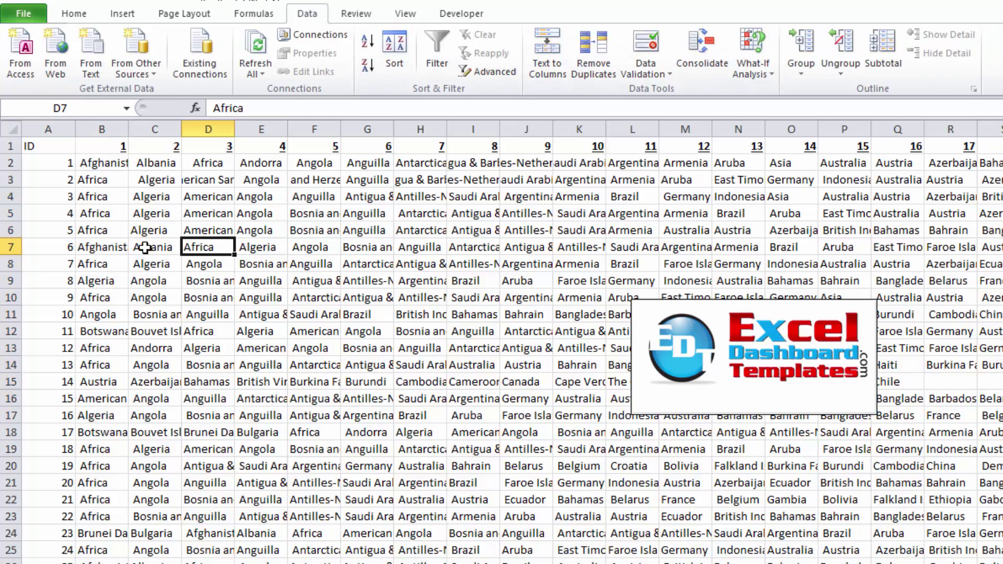
pyautogui.click(74, 282)
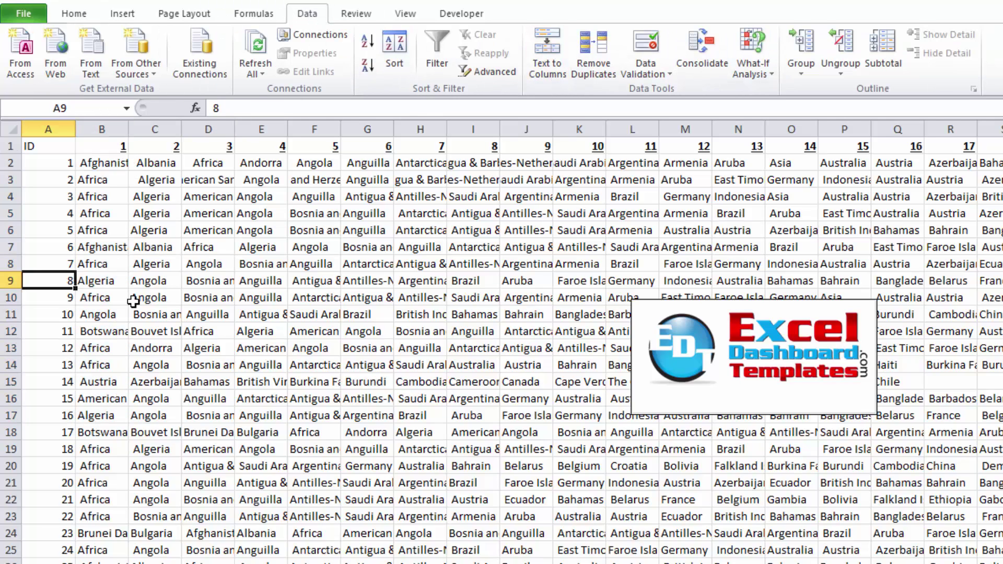
pyautogui.hotkey('alt', 'd')
pyautogui.press('p')
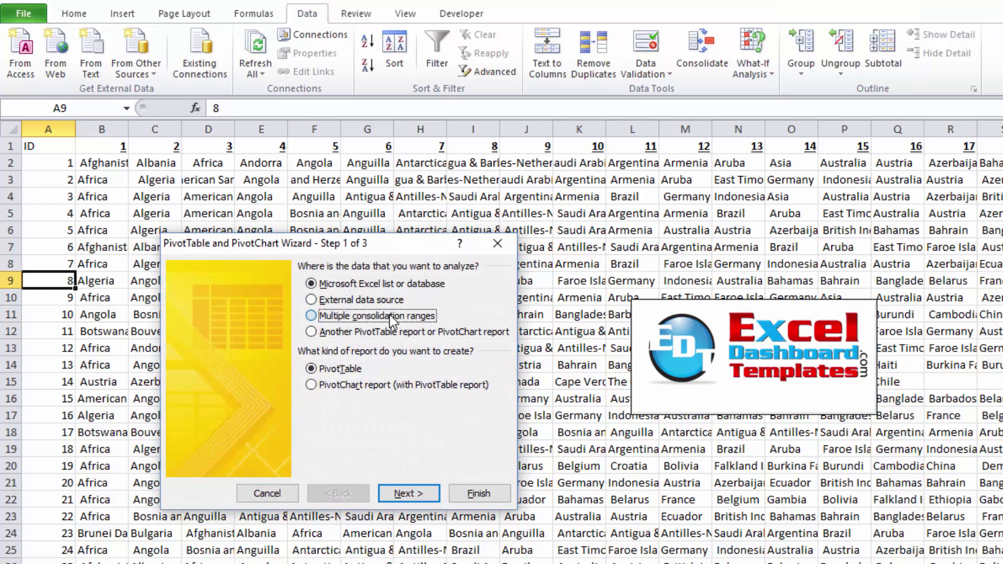
pyautogui.click(404, 316)
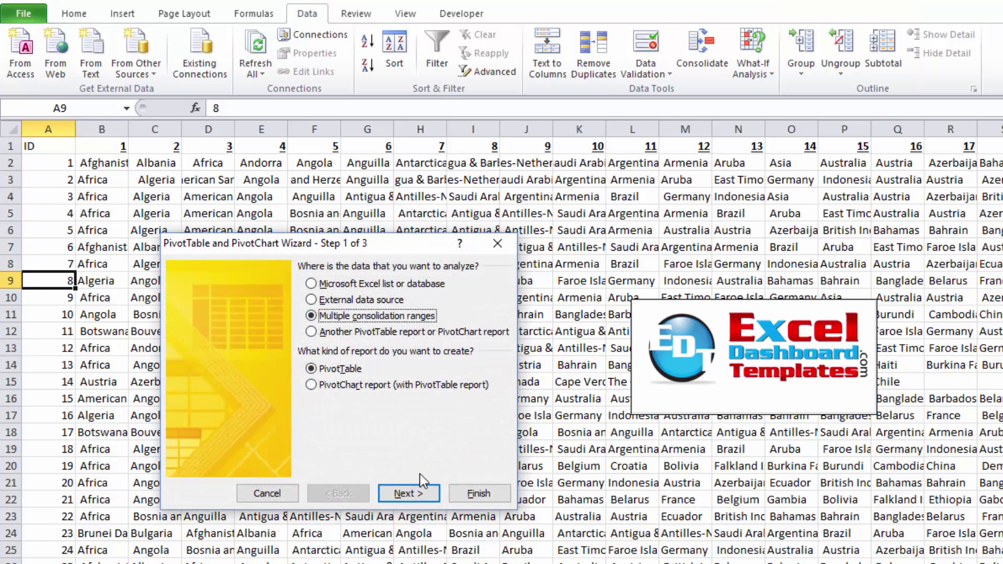
pyautogui.click(281, 500)
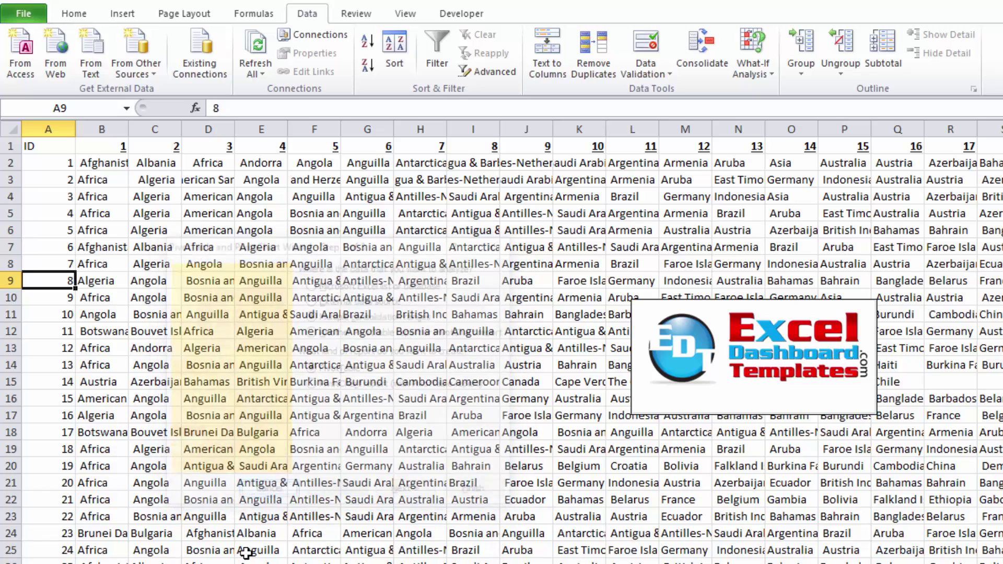
pyautogui.hotkey('ctrl', 'End')
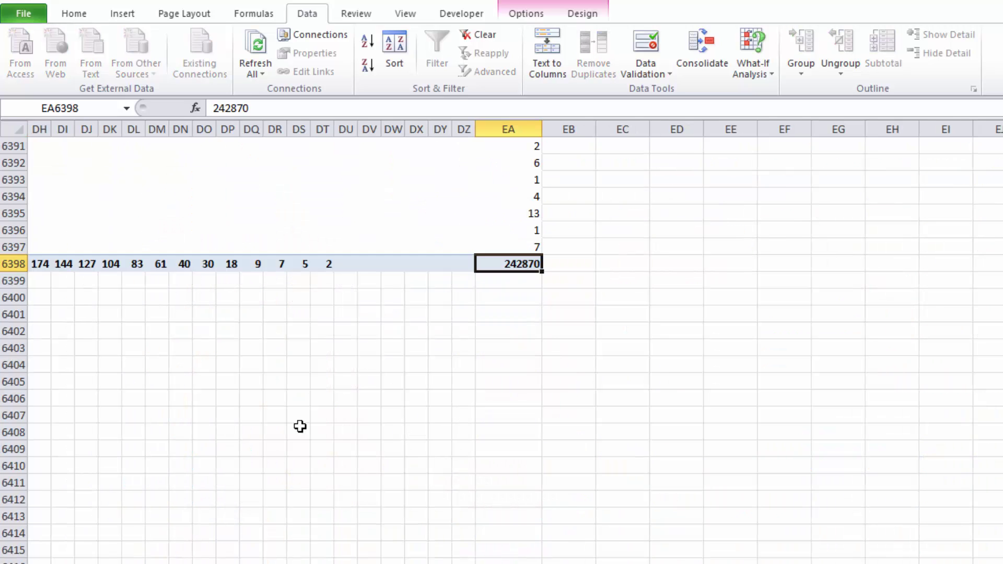
pyautogui.click(496, 280)
pyautogui.click(514, 266)
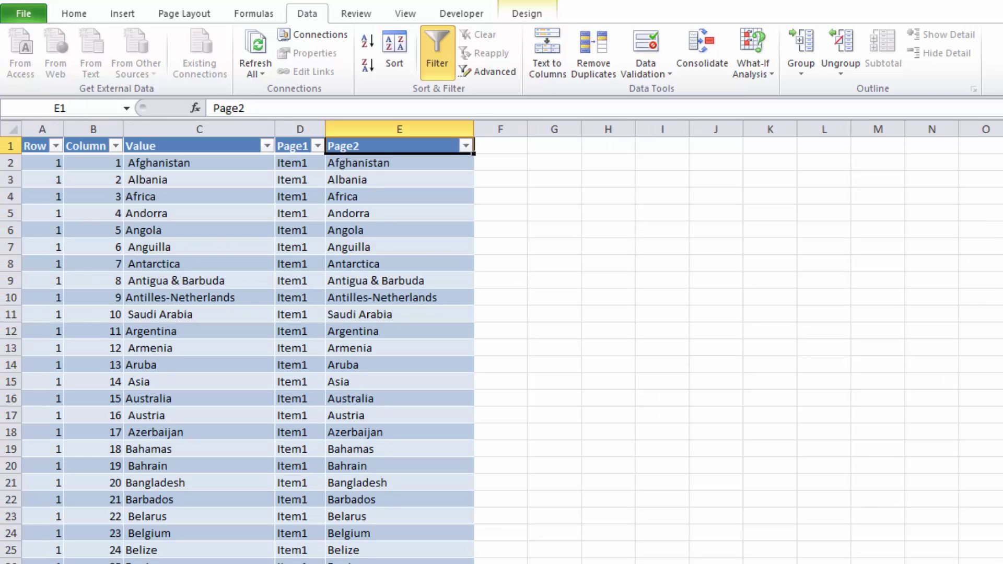
pyautogui.click(137, 217)
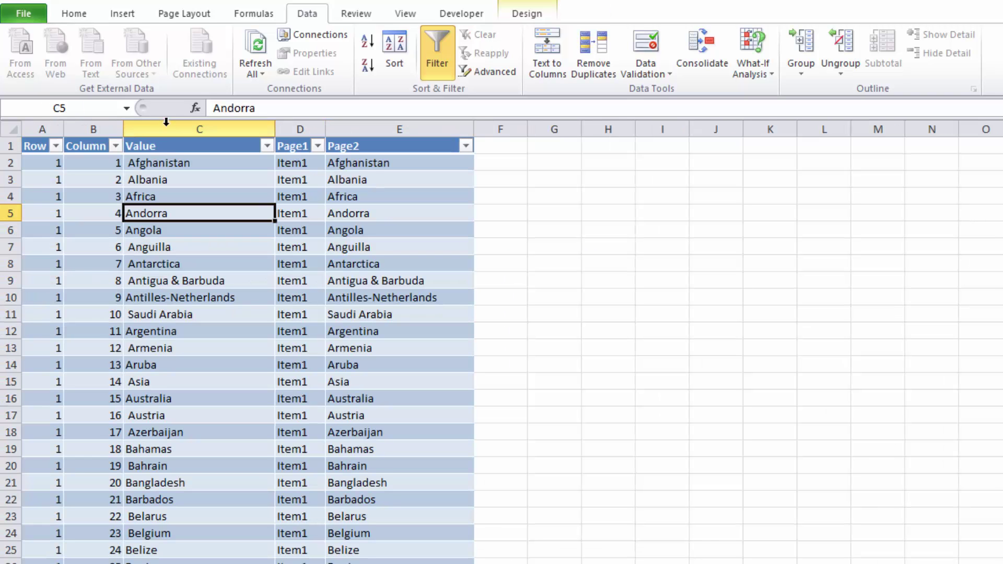
pyautogui.click(163, 145)
pyautogui.moveTo(165, 197); pyautogui.dragTo(178, 533)
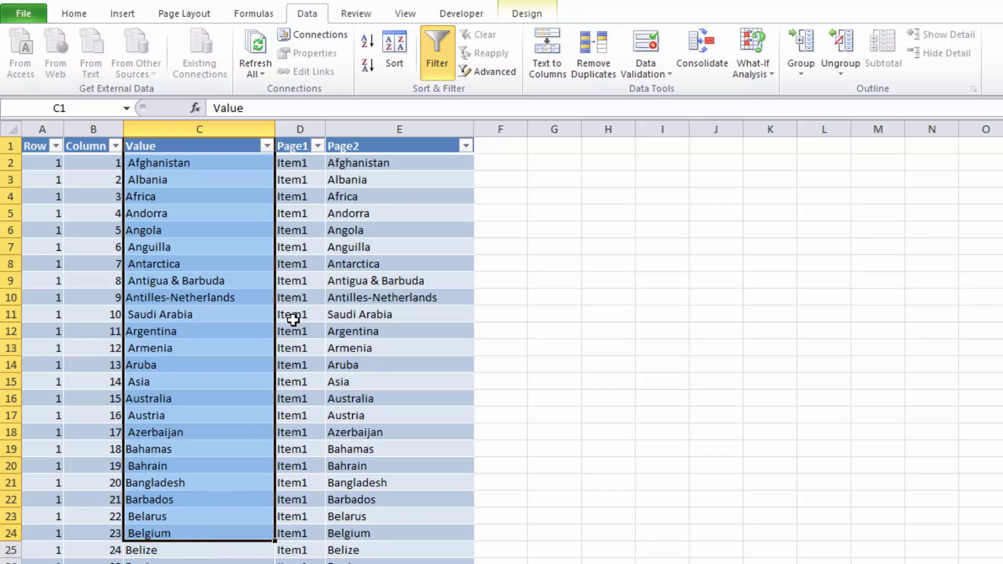
pyautogui.click(400, 178)
pyautogui.click(397, 163)
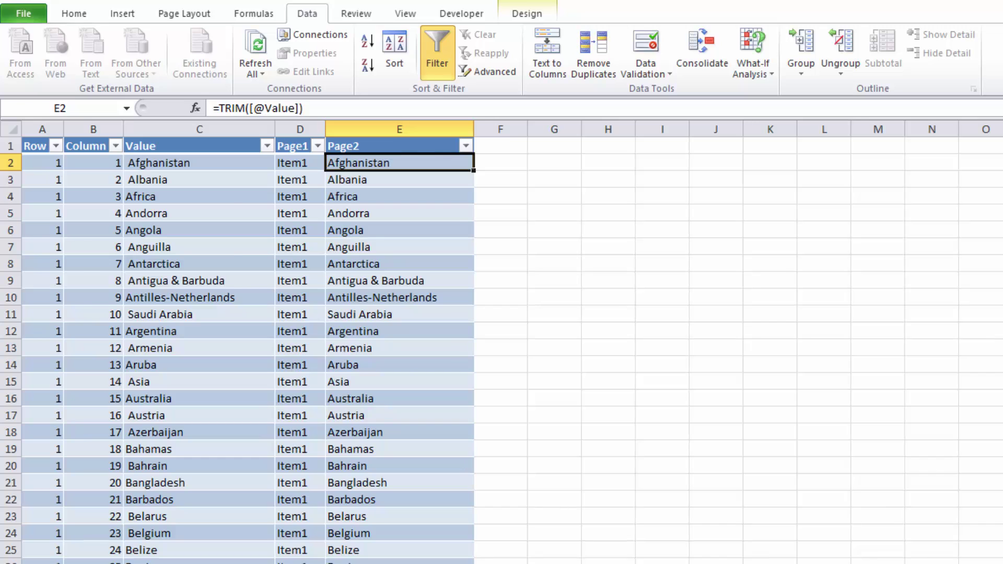
pyautogui.hotkey('ctrl', 'pagedown')
pyautogui.click(107, 234)
# Step: Select the PivotTable's country row labels, then return to the raw visited-countries sheet
pyautogui.click(67, 189)
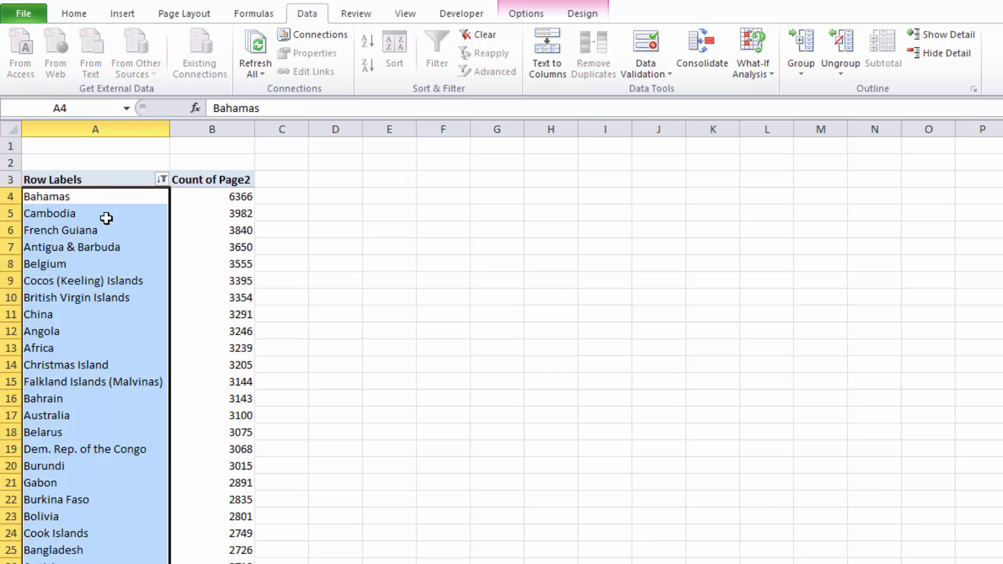
pyautogui.click(212, 267)
pyautogui.click(163, 392)
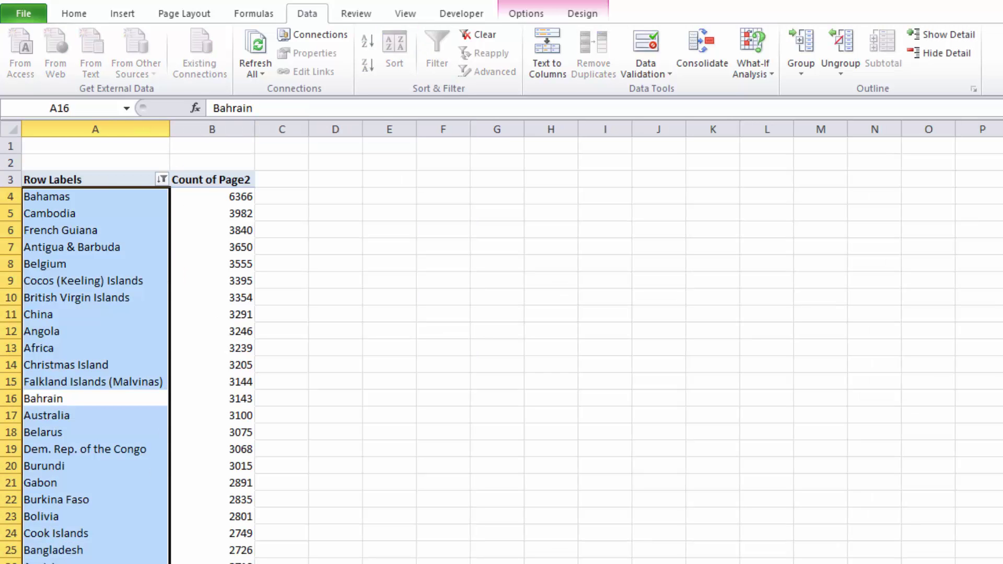
pyautogui.hotkey('ctrl', 'pageup')
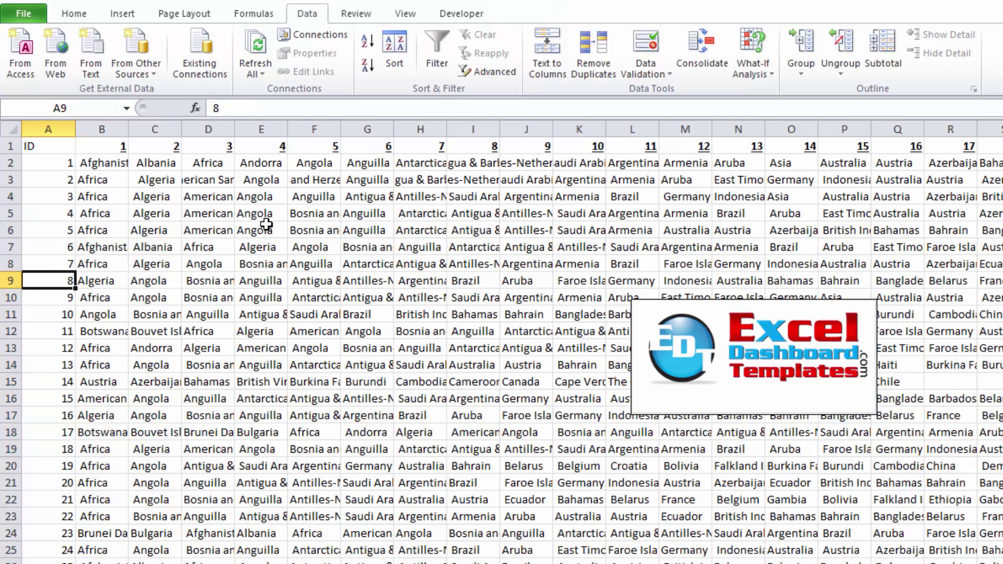